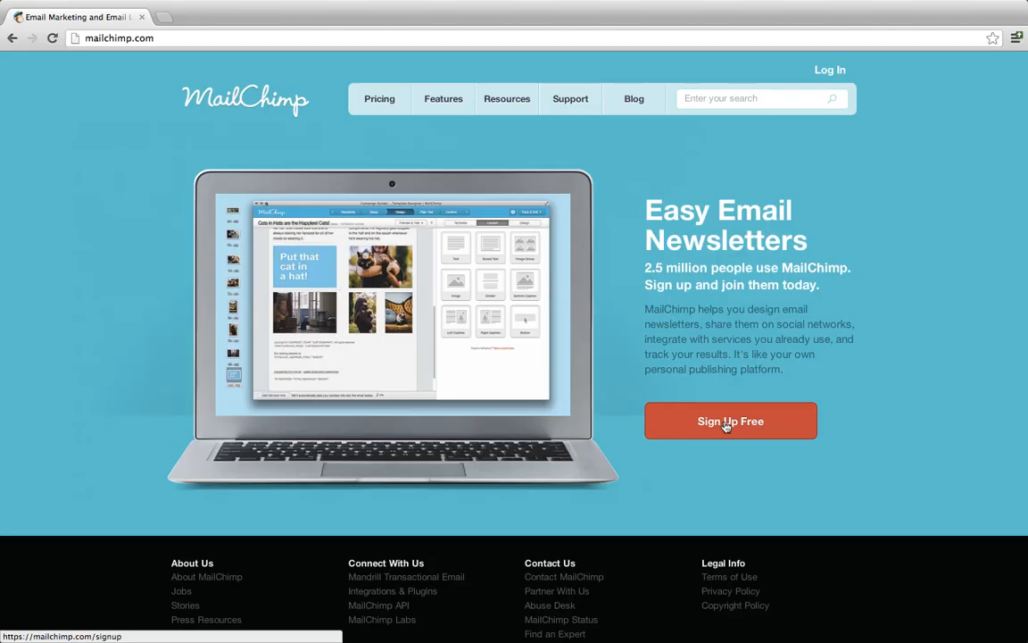
Open the Log In page from the top right of the mailchimp.com home page.
{"action": "left_click", "coordinate": [837, 75]}
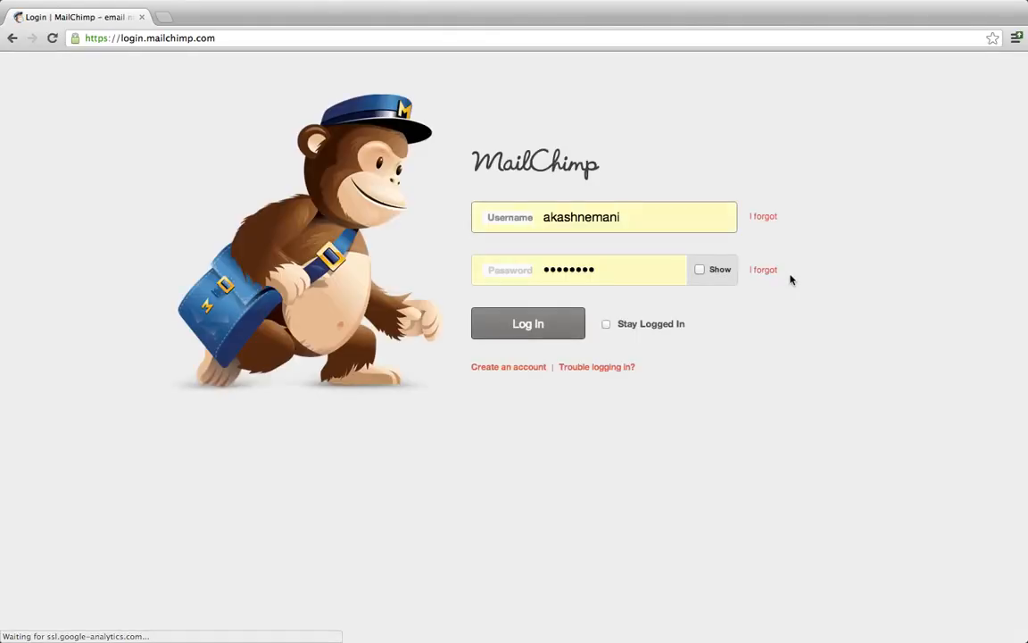
Sign in with the saved credentials and skip the phone verification with "I'll do this later".
{"action": "left_click", "coordinate": [517, 324]}
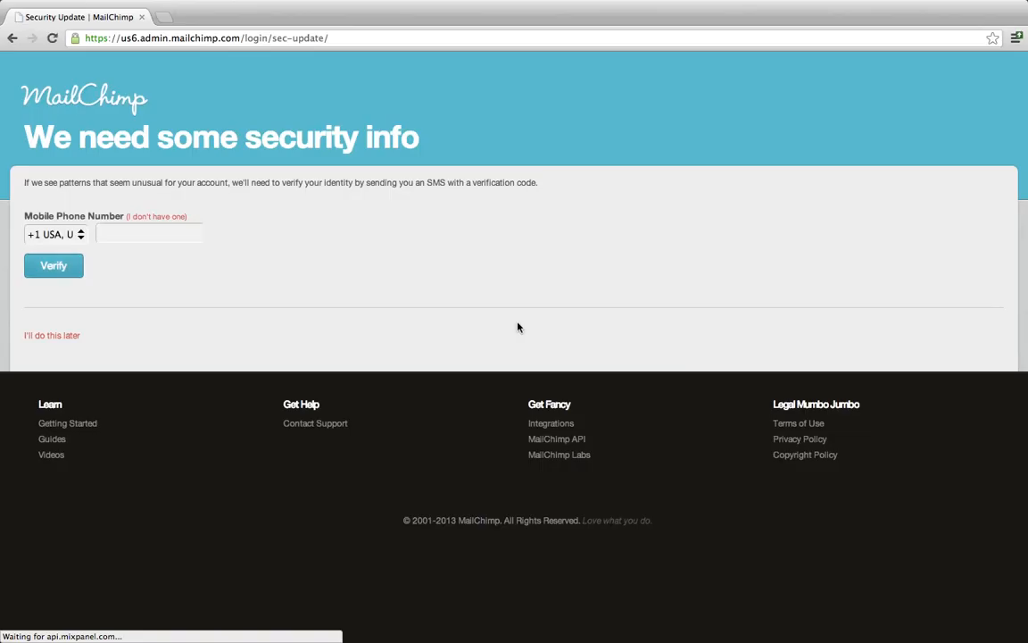
{"action": "left_click", "coordinate": [107, 234]}
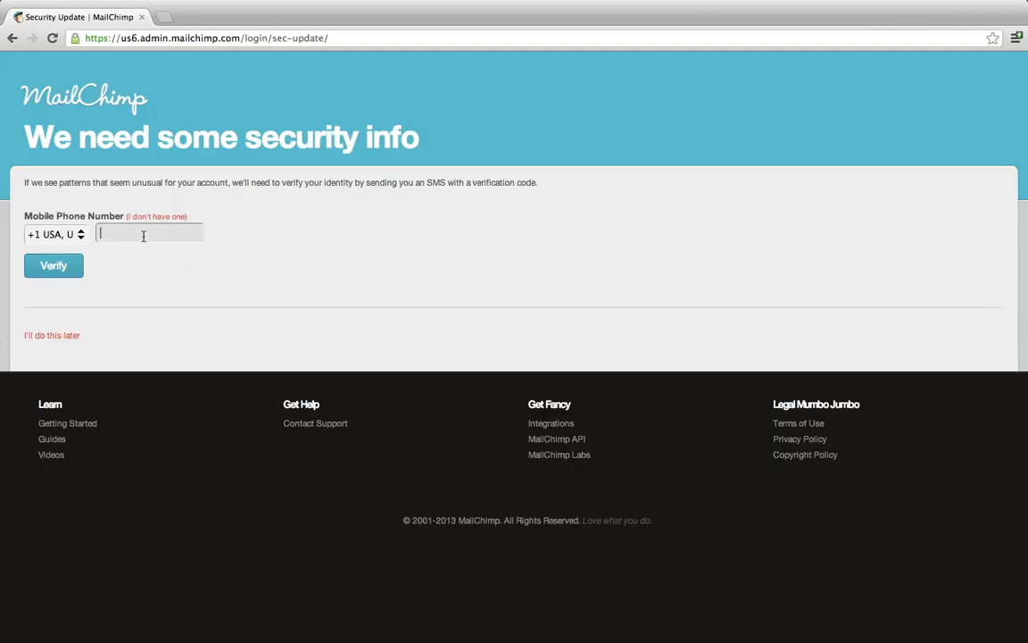
{"action": "left_click", "coordinate": [83, 234]}
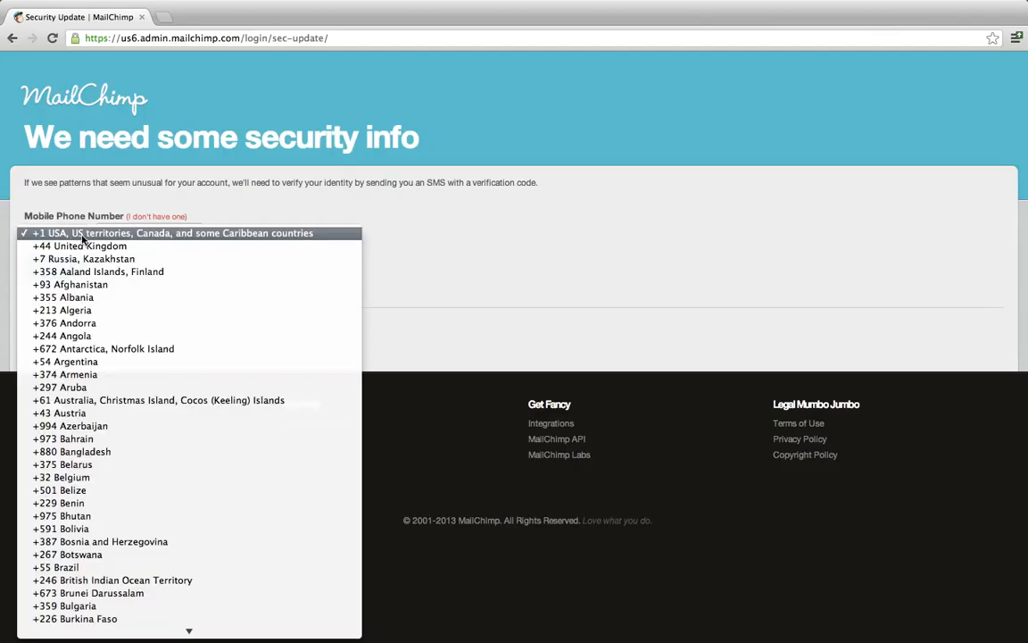
{"action": "key", "text": "u"}
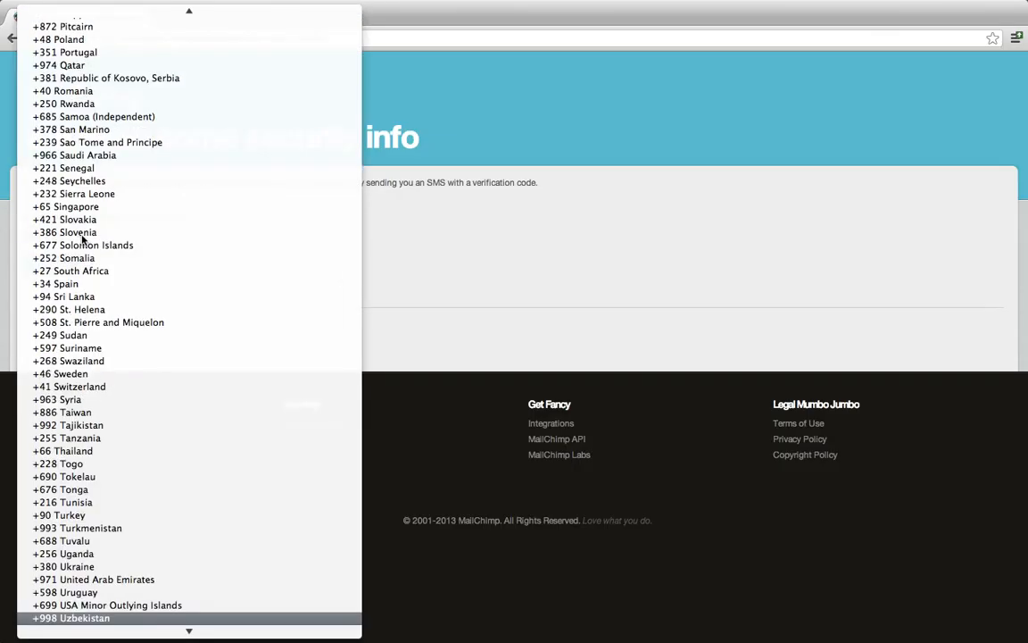
{"action": "scroll", "coordinate": [65, 88], "scroll_direction": "up", "scroll_amount": 10}
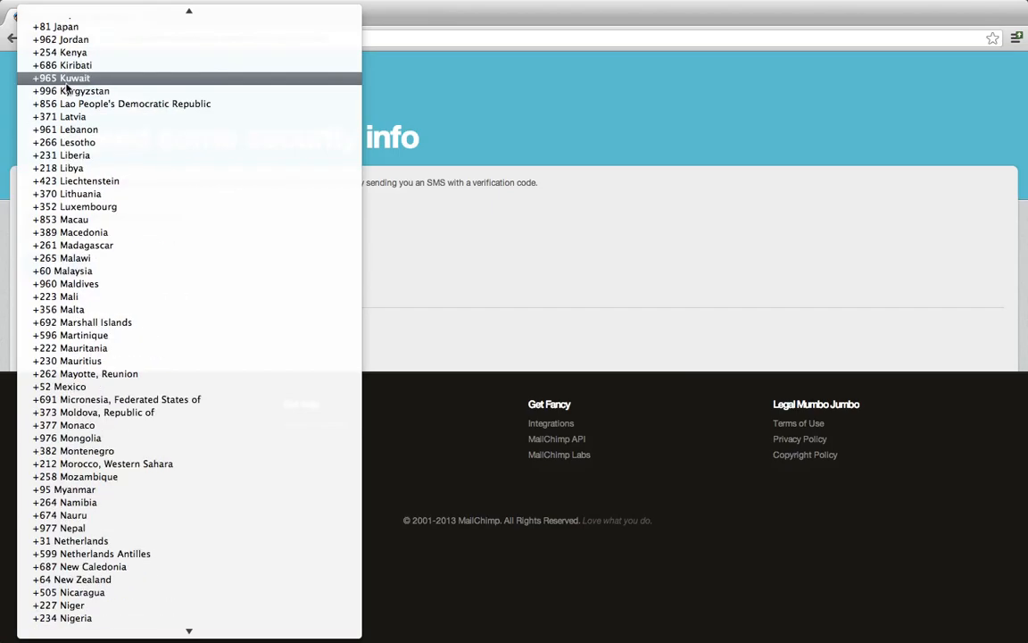
{"action": "scroll", "coordinate": [65, 88], "scroll_direction": "up", "scroll_amount": 10}
{"action": "scroll", "coordinate": [67, 81], "scroll_direction": "down", "scroll_amount": 4}
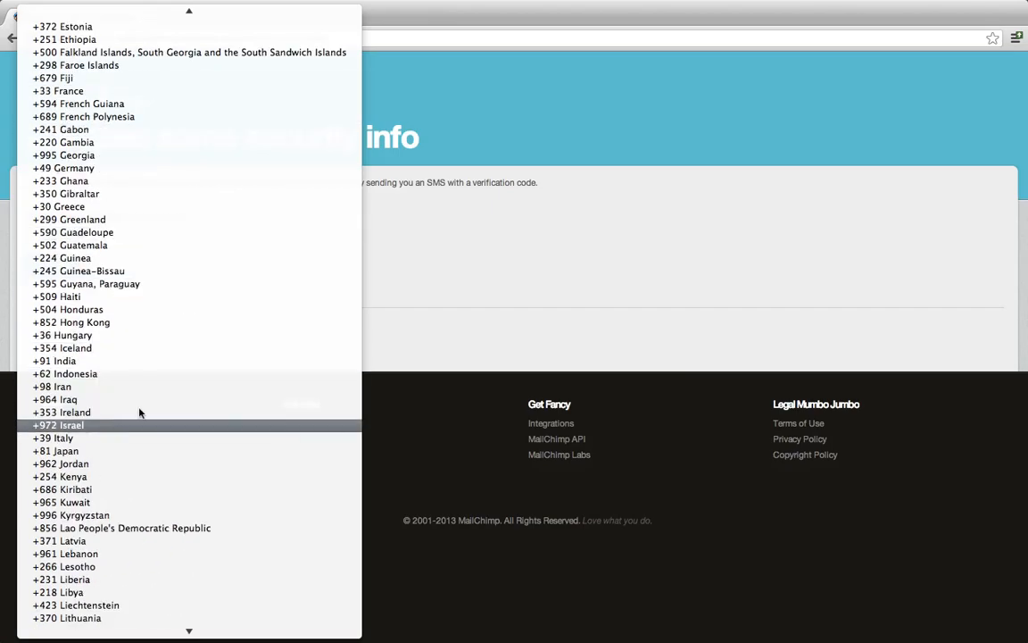
{"action": "left_click", "coordinate": [507, 271]}
{"action": "left_click", "coordinate": [75, 338]}
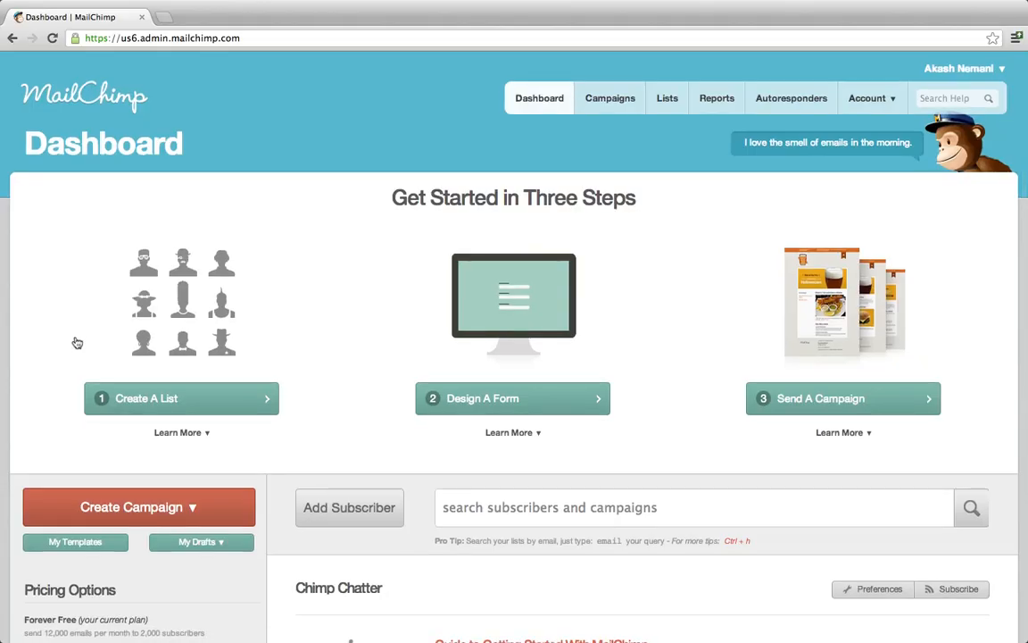
Start Create A List from the Dashboard to get the Set Up Your New List form.
{"action": "scroll", "coordinate": [49, 329], "scroll_direction": "down", "scroll_amount": 5}
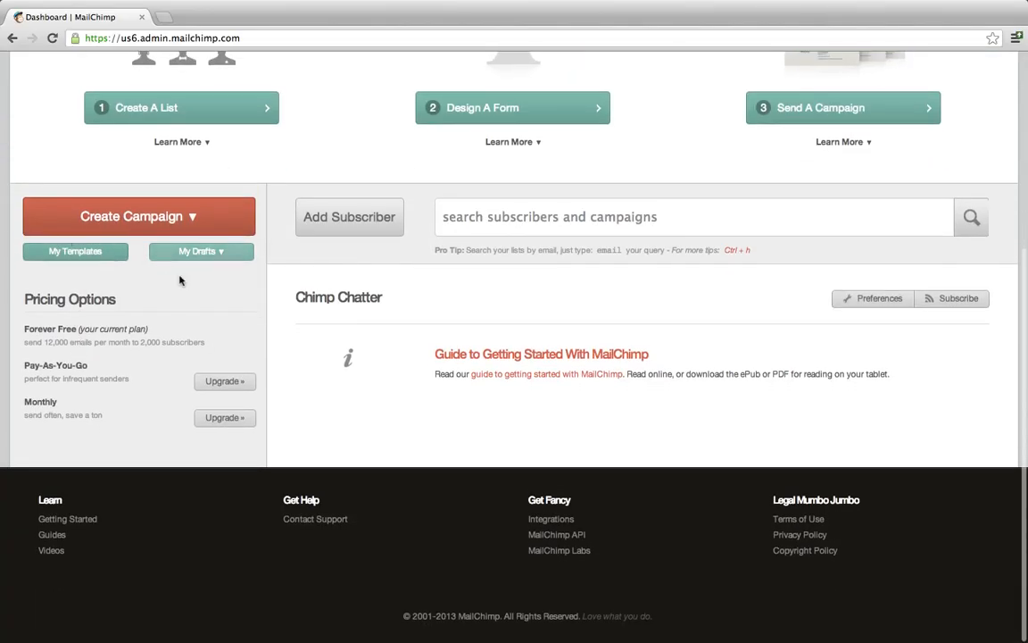
{"action": "scroll", "coordinate": [174, 263], "scroll_direction": "up", "scroll_amount": 5}
{"action": "scroll", "coordinate": [180, 280], "scroll_direction": "down", "scroll_amount": 5}
{"action": "scroll", "coordinate": [179, 279], "scroll_direction": "up", "scroll_amount": 5}
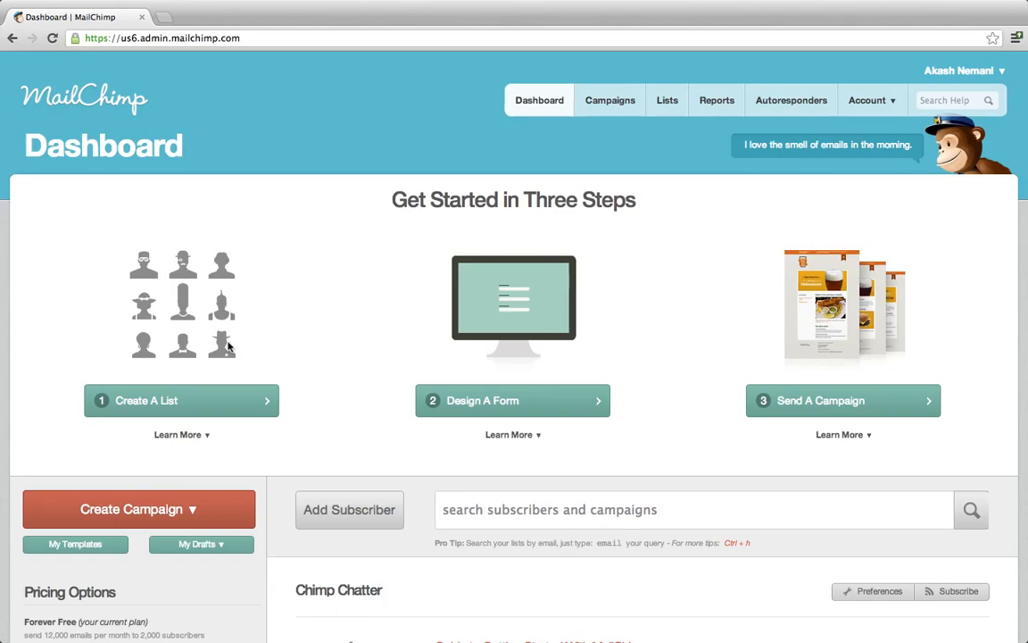
{"action": "left_click", "coordinate": [135, 410]}
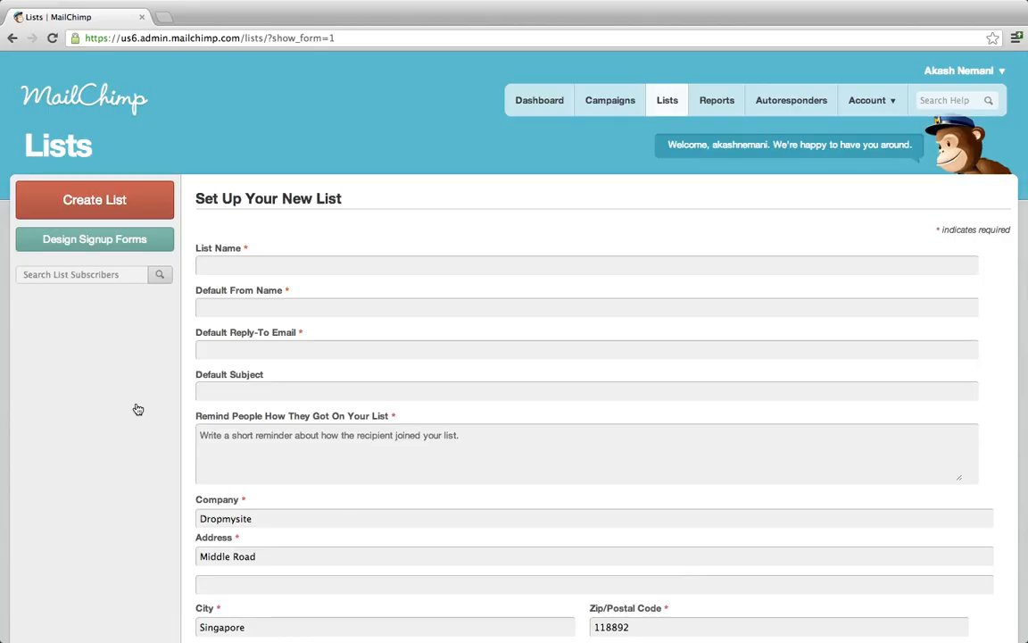
Name the new list 'Dropmyemail Client List'.
{"action": "left_click", "coordinate": [283, 269]}
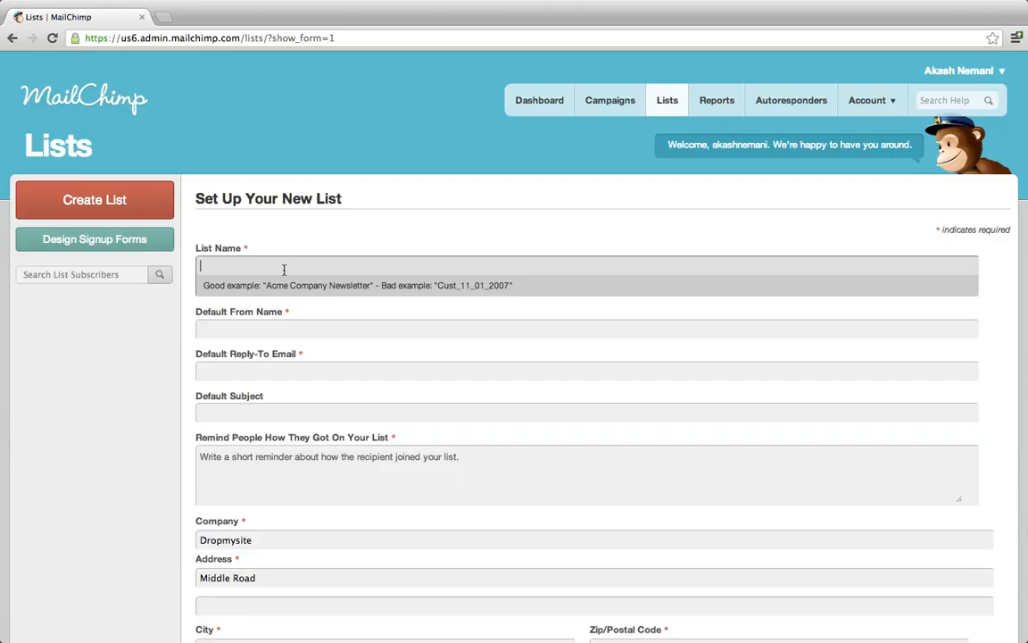
{"action": "type", "text": "Drop"}
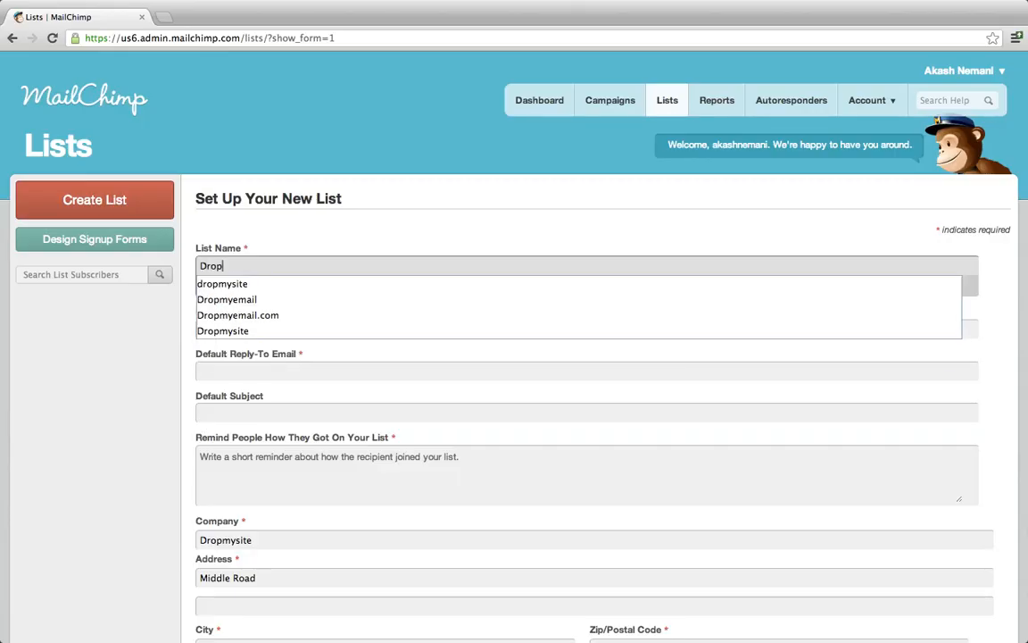
{"action": "type", "text": "myemail "}
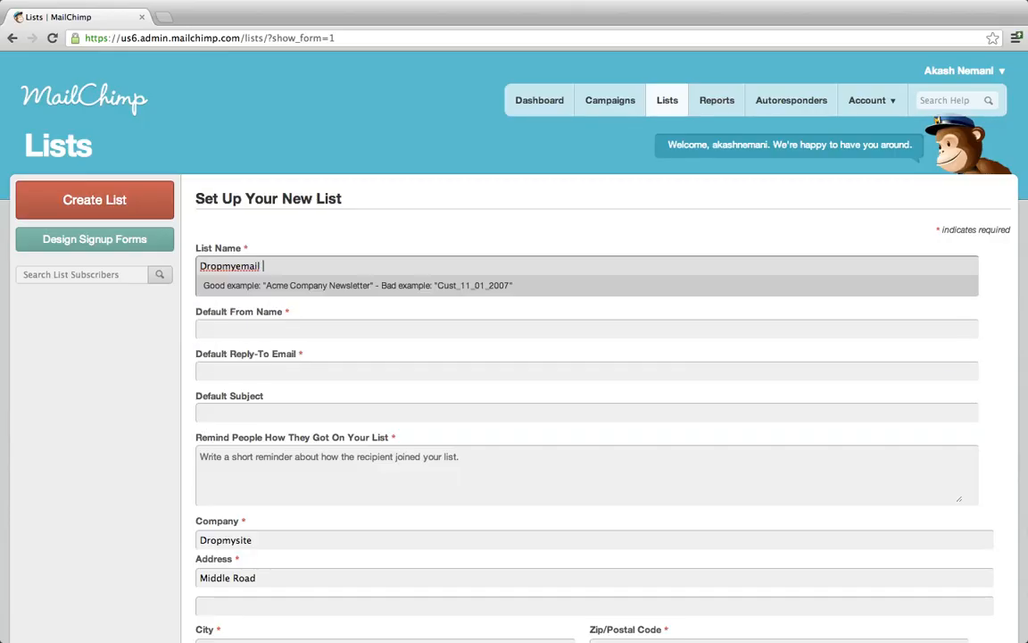
{"action": "type", "text": "Client List"}
{"action": "left_click", "coordinate": [426, 217]}
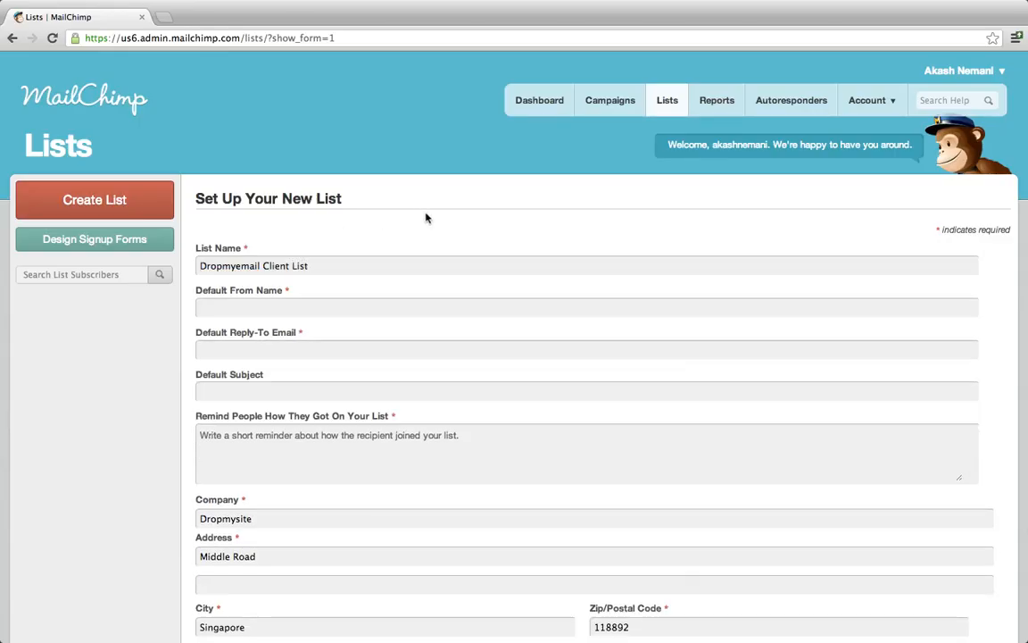
Set Default From Name to 'Dropmyemail Team' and enter the company's reply-to e-mail address.
{"action": "left_click", "coordinate": [319, 306]}
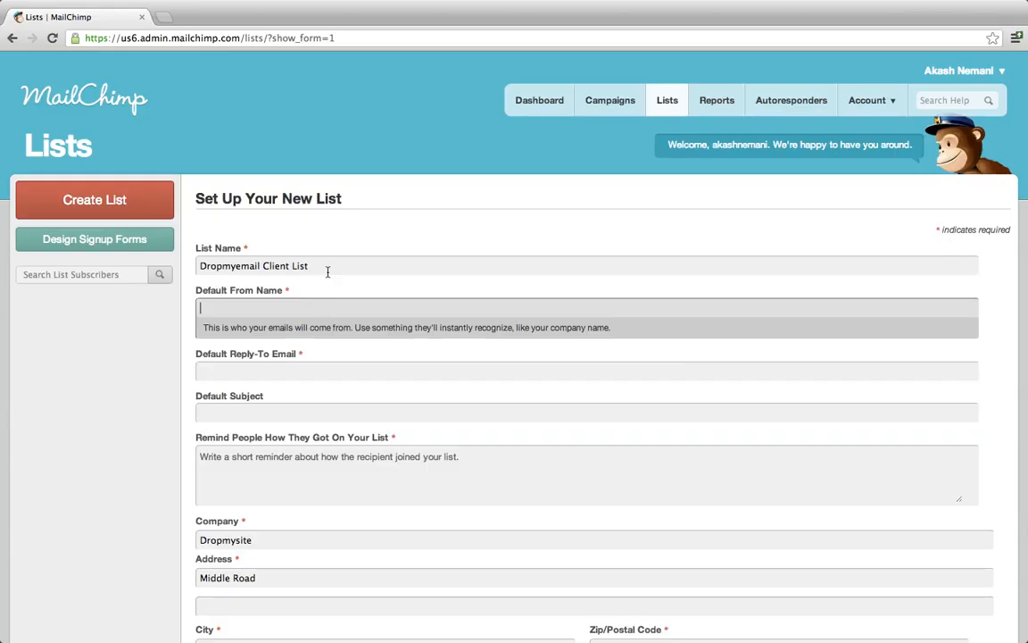
{"action": "type", "text": "Dropmyemail Team"}
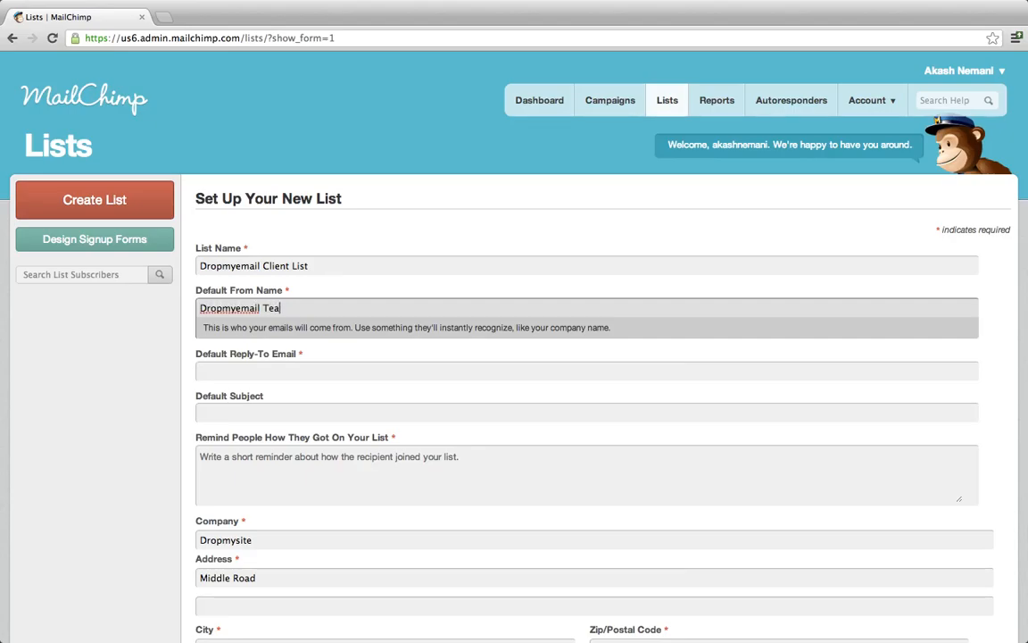
{"action": "left_click", "coordinate": [290, 369]}
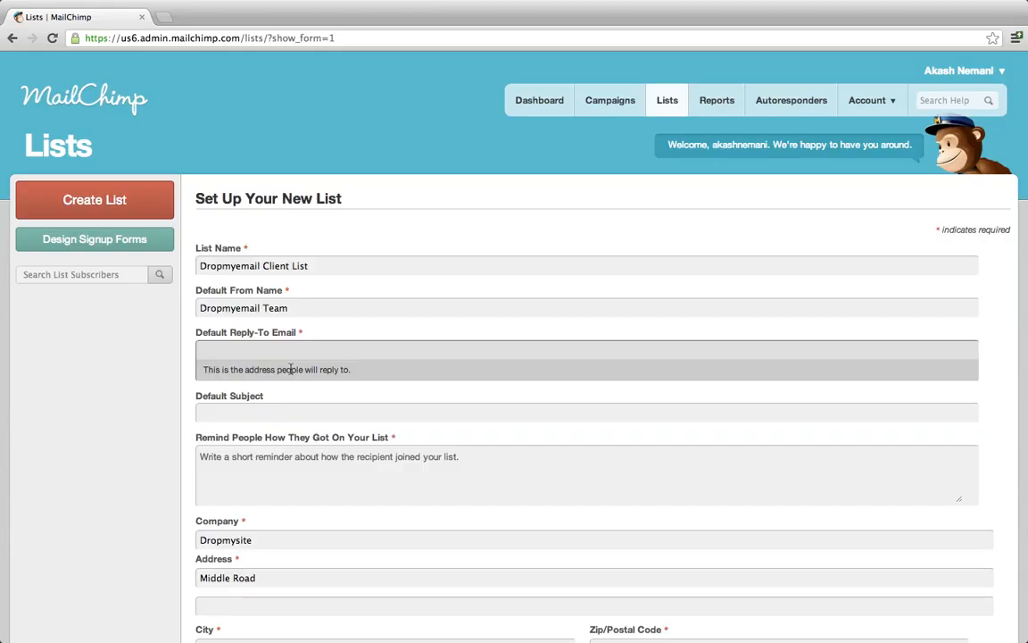
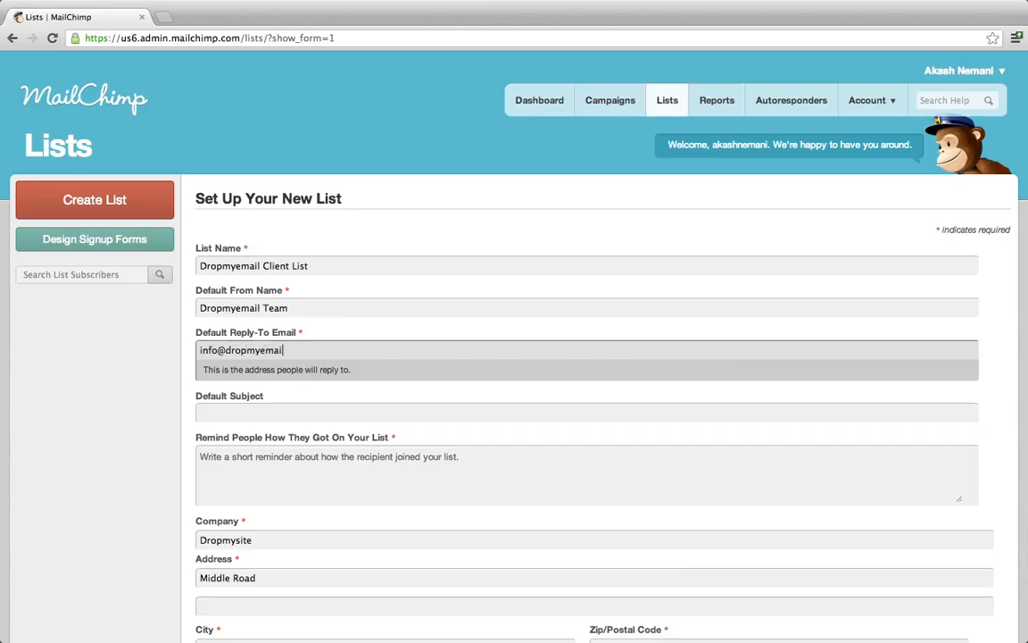
{"action": "key", "text": "Tab"}
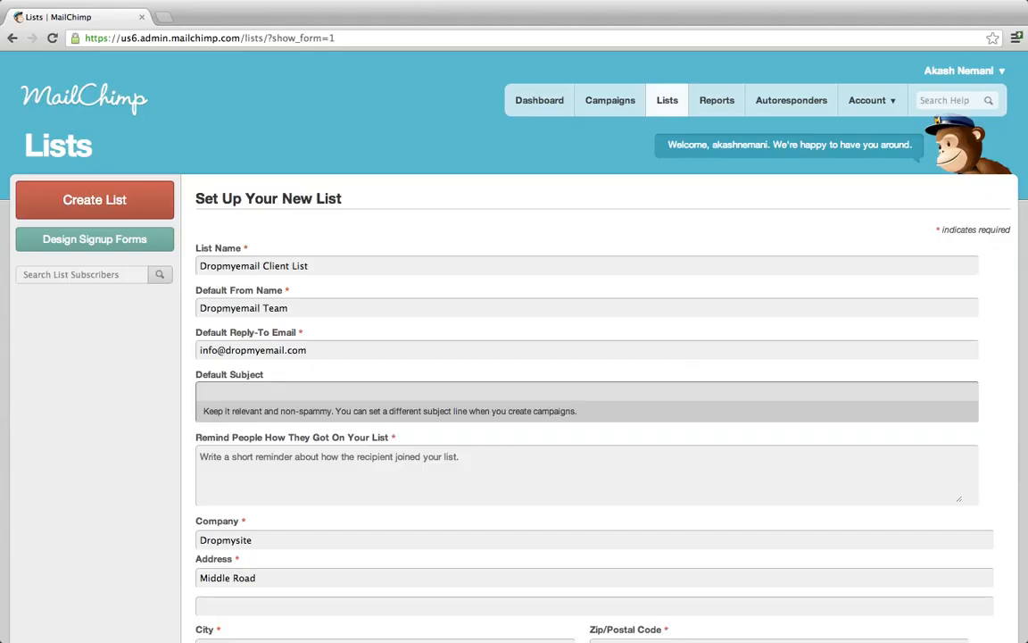
{"action": "scroll", "coordinate": [514, 357], "scroll_direction": "down", "scroll_amount": 3}
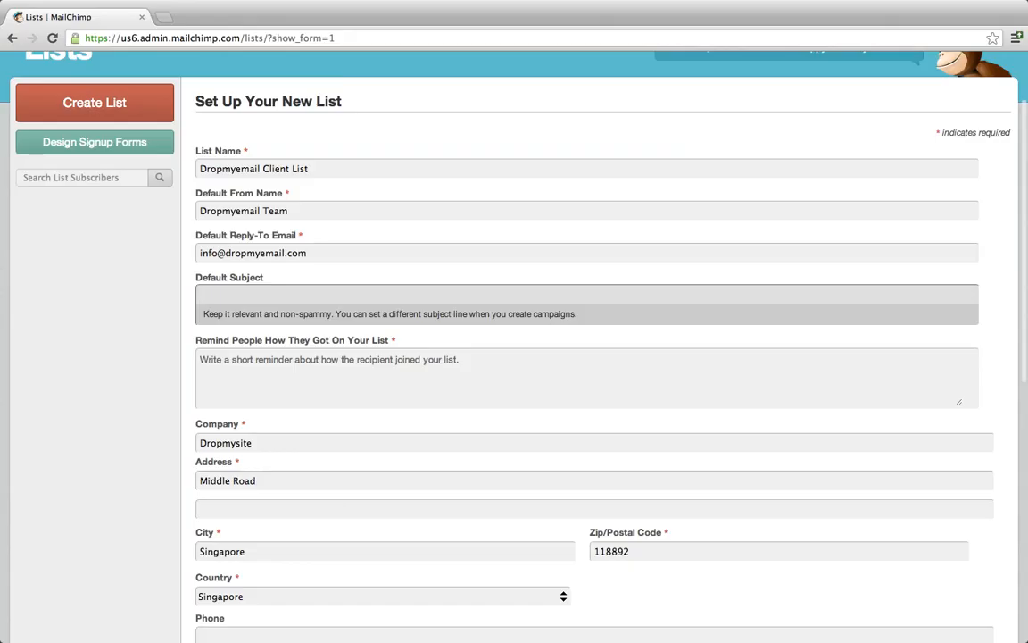
Enter the reminder 'Clients of Dropmyemail' and save the Dropmyemail Client List.
{"action": "scroll", "coordinate": [260, 418], "scroll_direction": "down", "scroll_amount": 2}
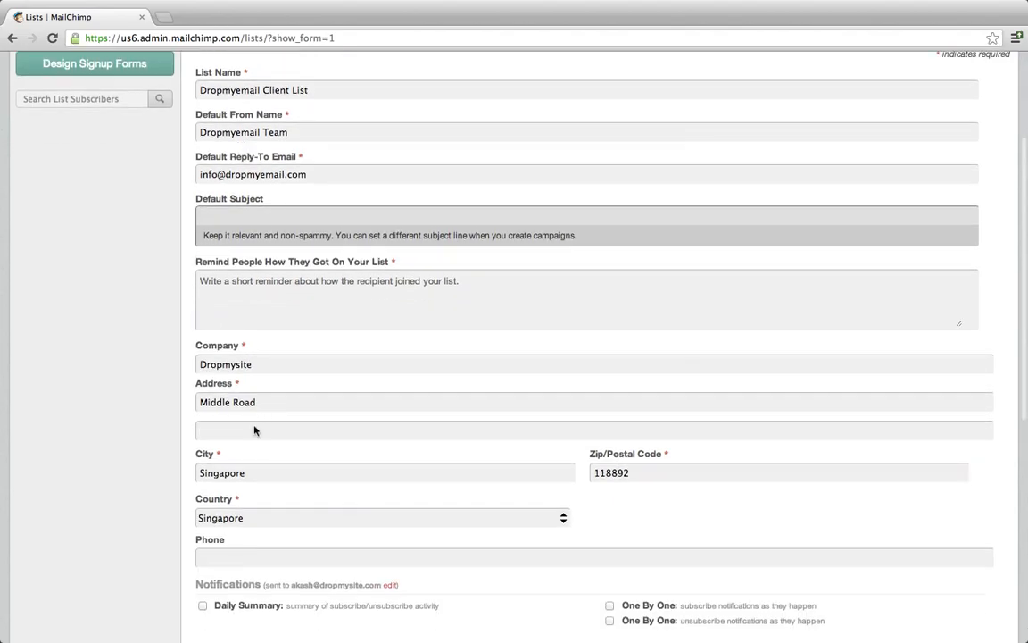
{"action": "left_click", "coordinate": [397, 293]}
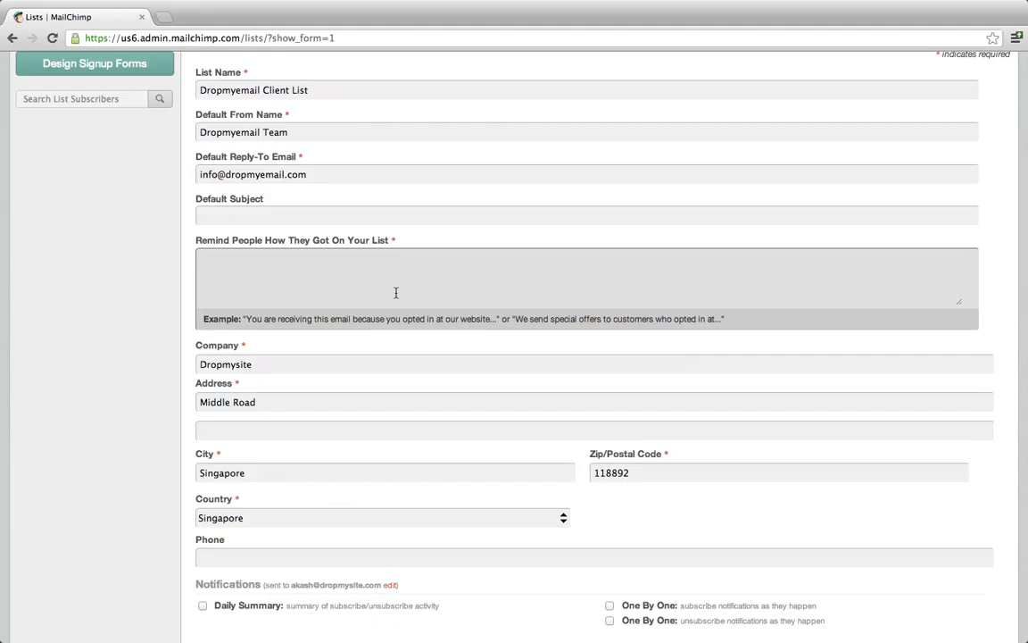
{"action": "type", "text": "Client s of Dropmyemail"}
{"action": "scroll", "coordinate": [309, 172], "scroll_direction": "down", "scroll_amount": 3}
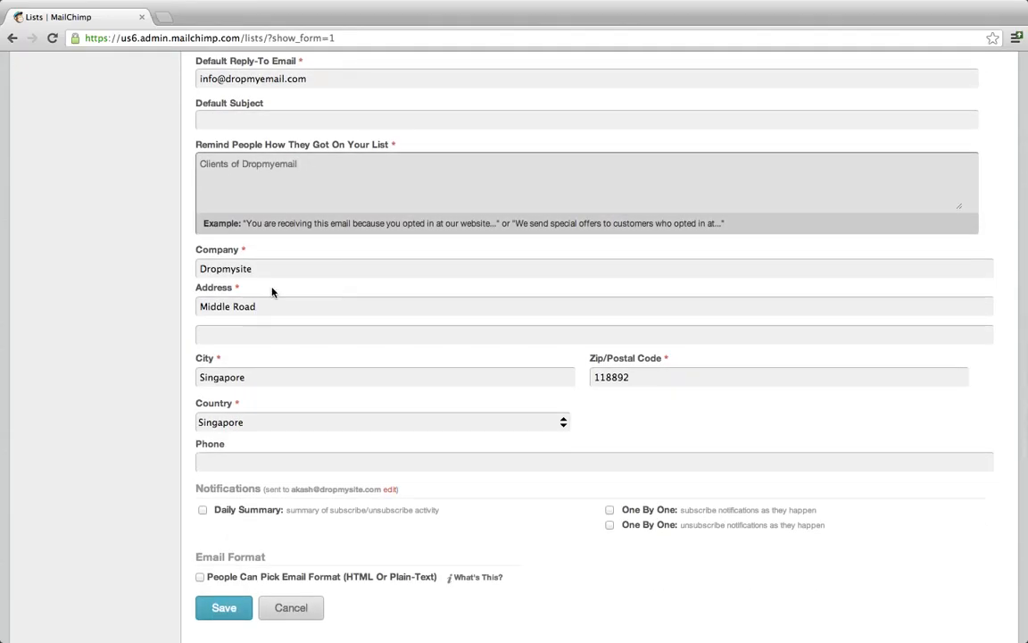
{"action": "scroll", "coordinate": [335, 298], "scroll_direction": "down", "scroll_amount": 1}
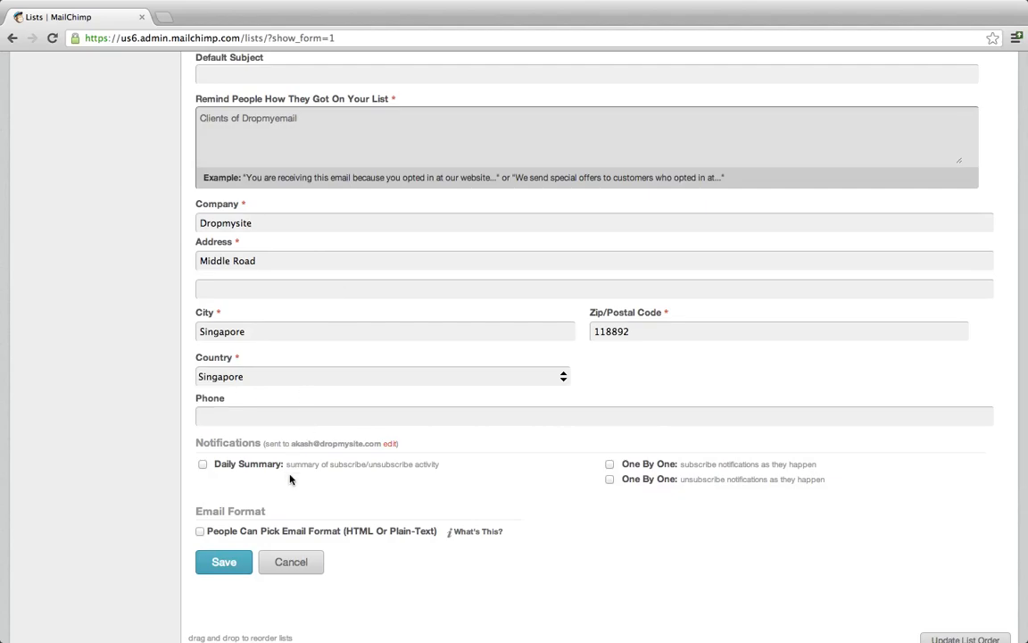
{"action": "scroll", "coordinate": [287, 481], "scroll_direction": "down", "scroll_amount": 2}
{"action": "left_click", "coordinate": [227, 487]}
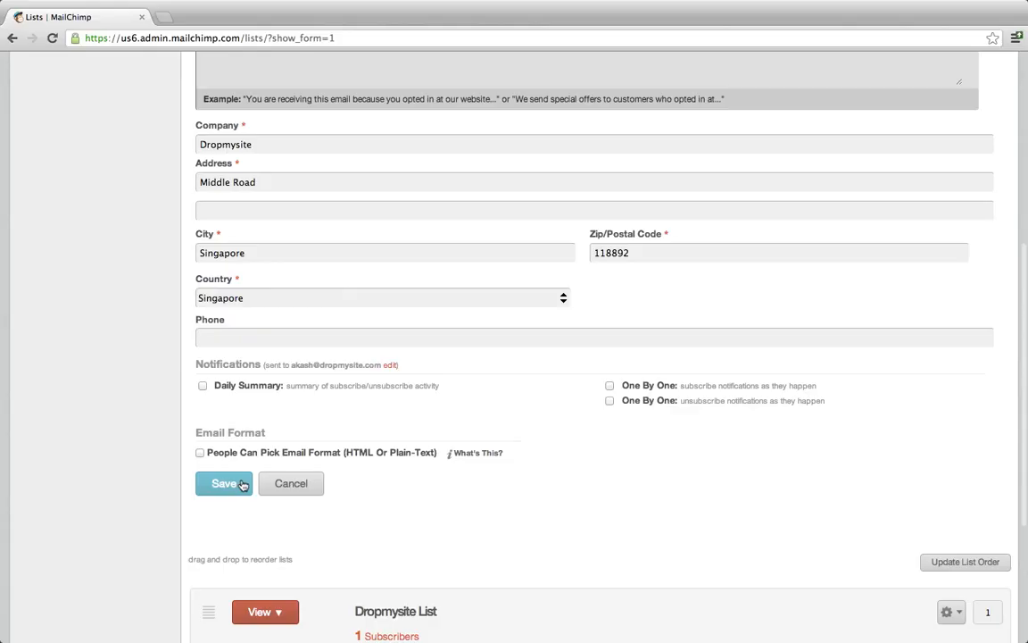
{"action": "left_click", "coordinate": [243, 484]}
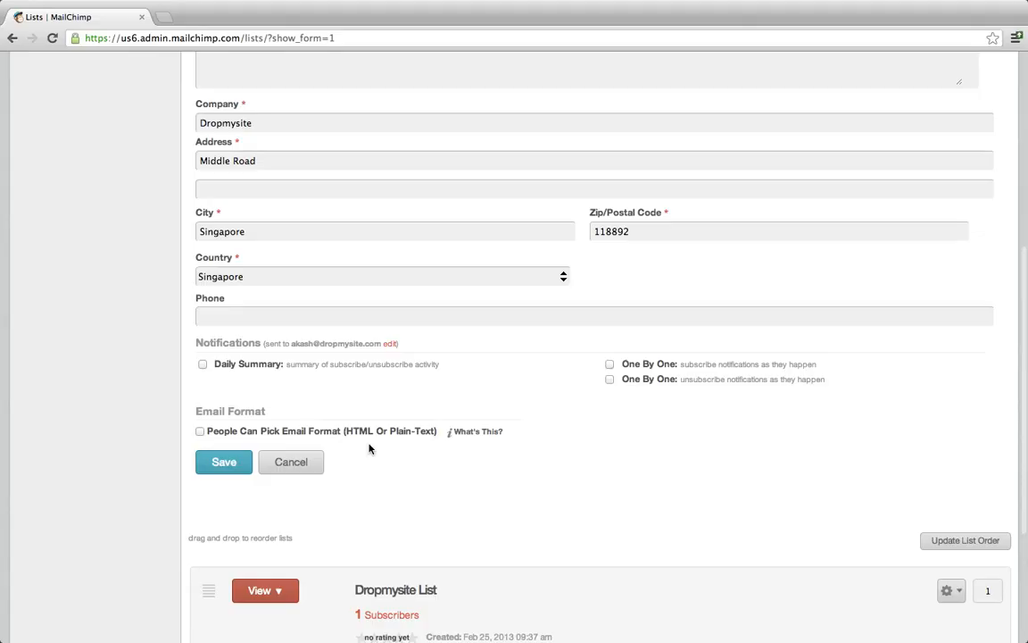
{"action": "left_click", "coordinate": [236, 464]}
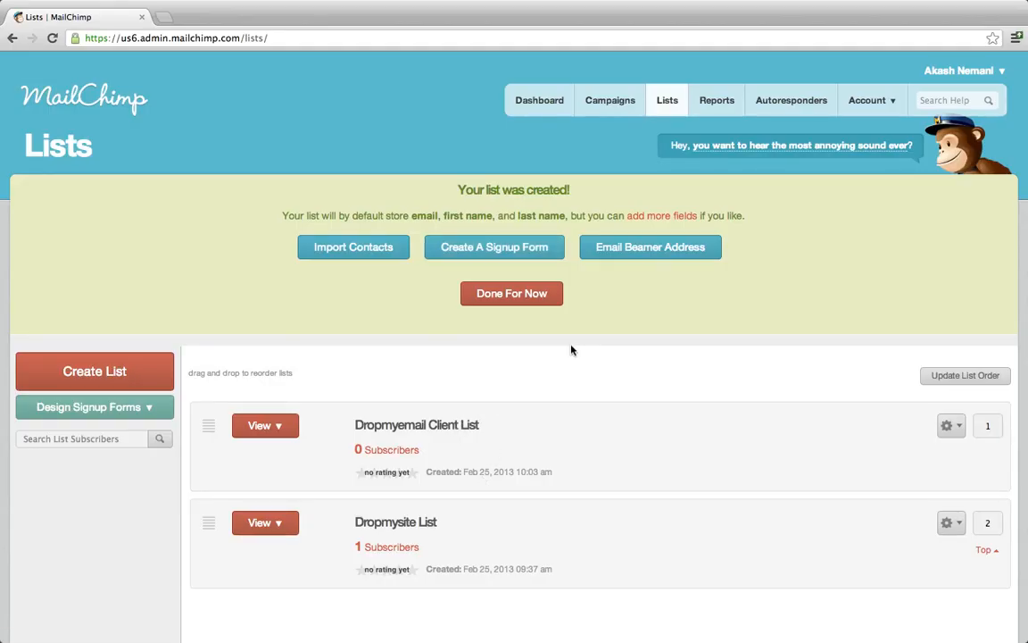
Open the Import page for Dropmyemail Client List and browse its file, Excel and service sources.
{"action": "left_click", "coordinate": [357, 256]}
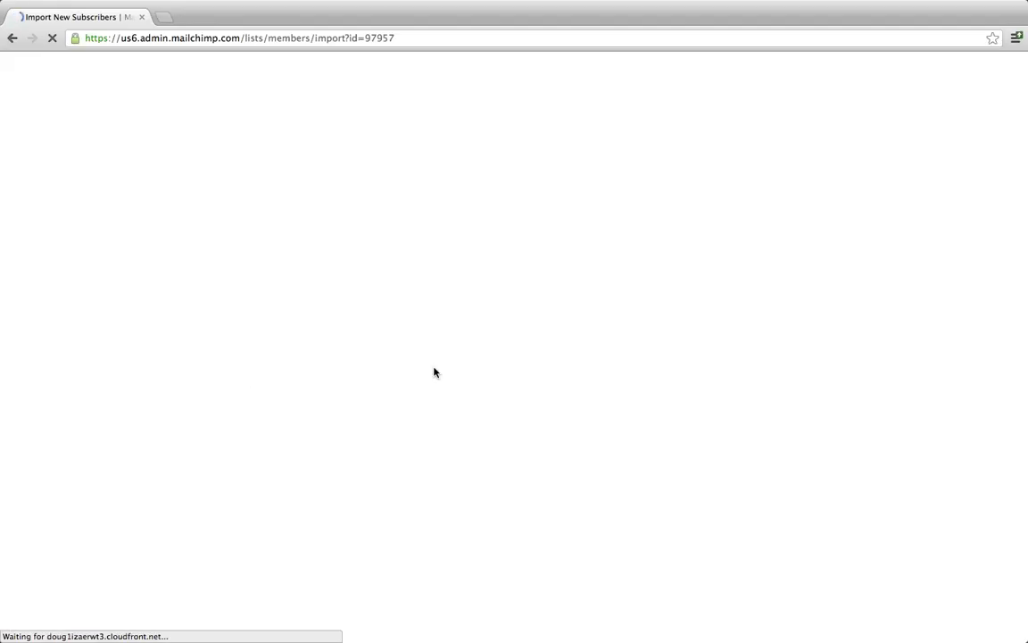
{"action": "scroll", "coordinate": [434, 372], "scroll_direction": "down", "scroll_amount": 5}
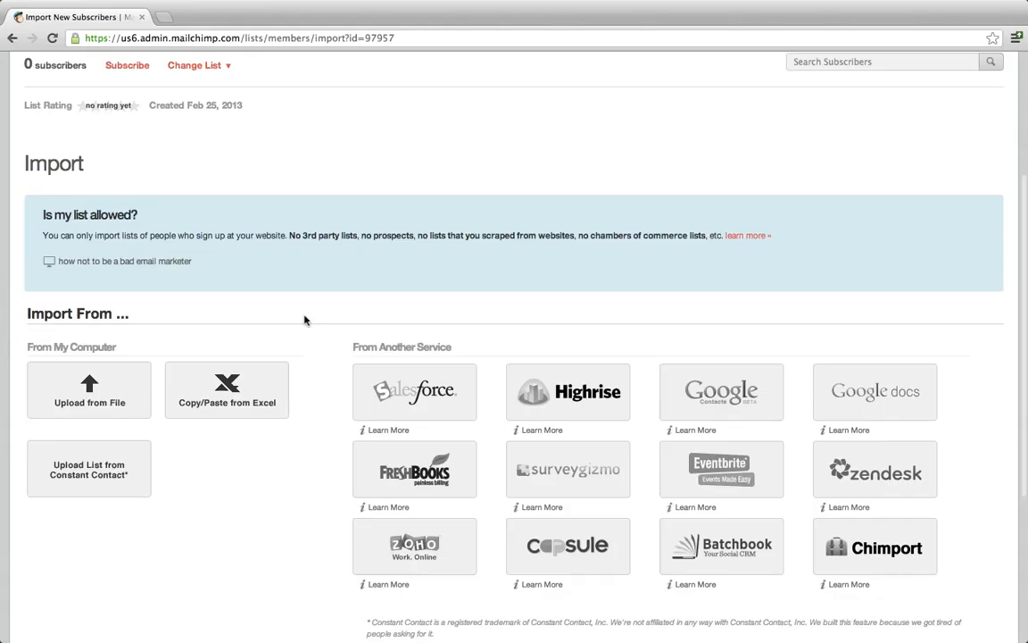
{"action": "scroll", "coordinate": [306, 319], "scroll_direction": "down", "scroll_amount": 5}
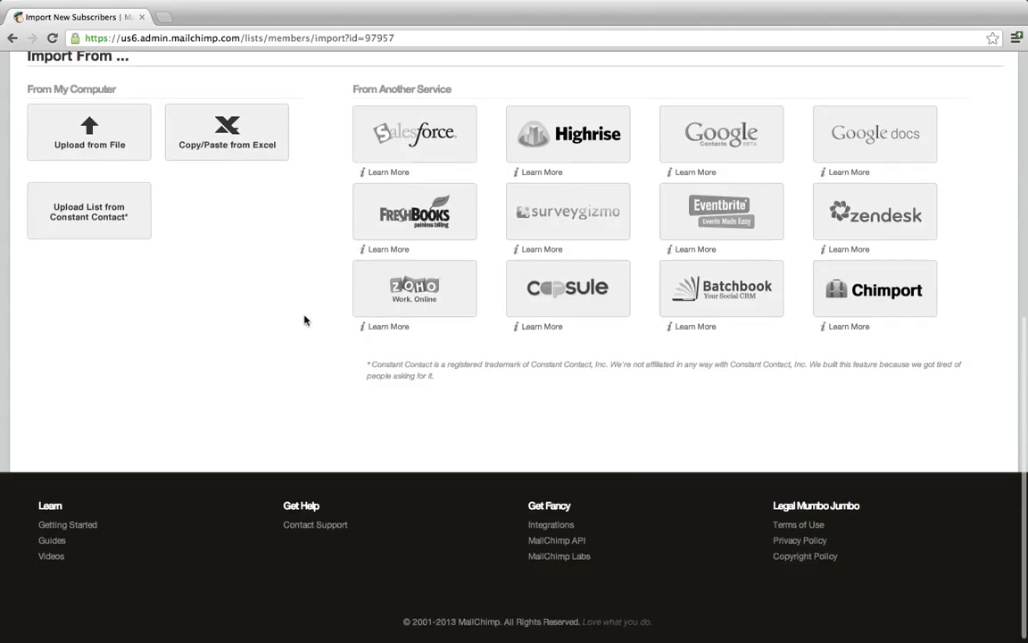
{"action": "scroll", "coordinate": [306, 318], "scroll_direction": "up", "scroll_amount": 10}
{"action": "left_click", "coordinate": [179, 281]}
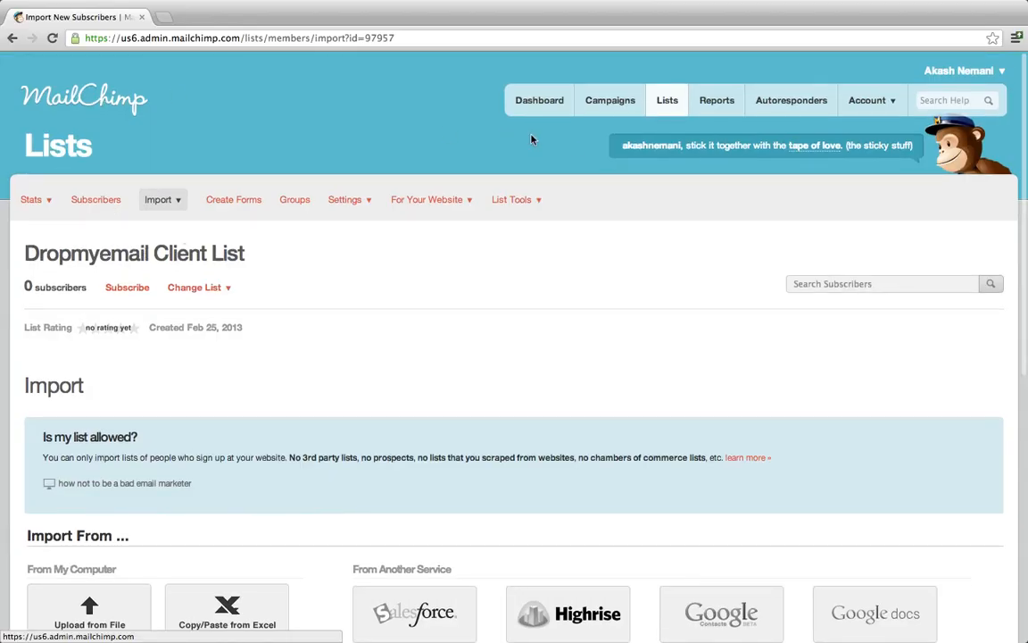
Browse the My Templates options from the Dashboard, then return to the Dashboard.
{"action": "left_click", "coordinate": [535, 100]}
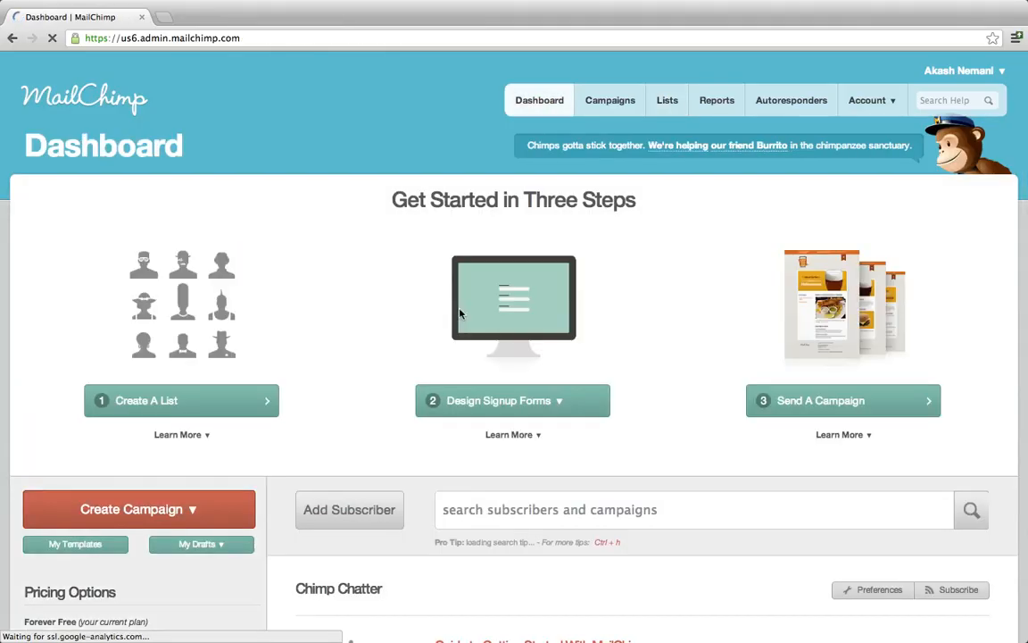
{"action": "scroll", "coordinate": [462, 314], "scroll_direction": "down", "scroll_amount": 1}
{"action": "scroll", "coordinate": [459, 312], "scroll_direction": "down", "scroll_amount": 3}
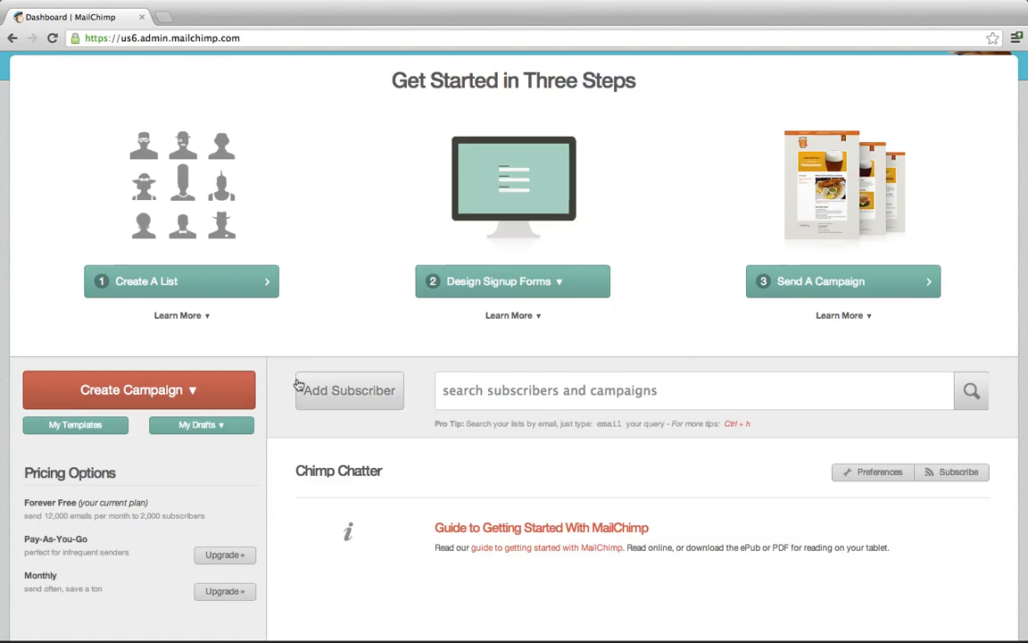
{"action": "left_click", "coordinate": [79, 426]}
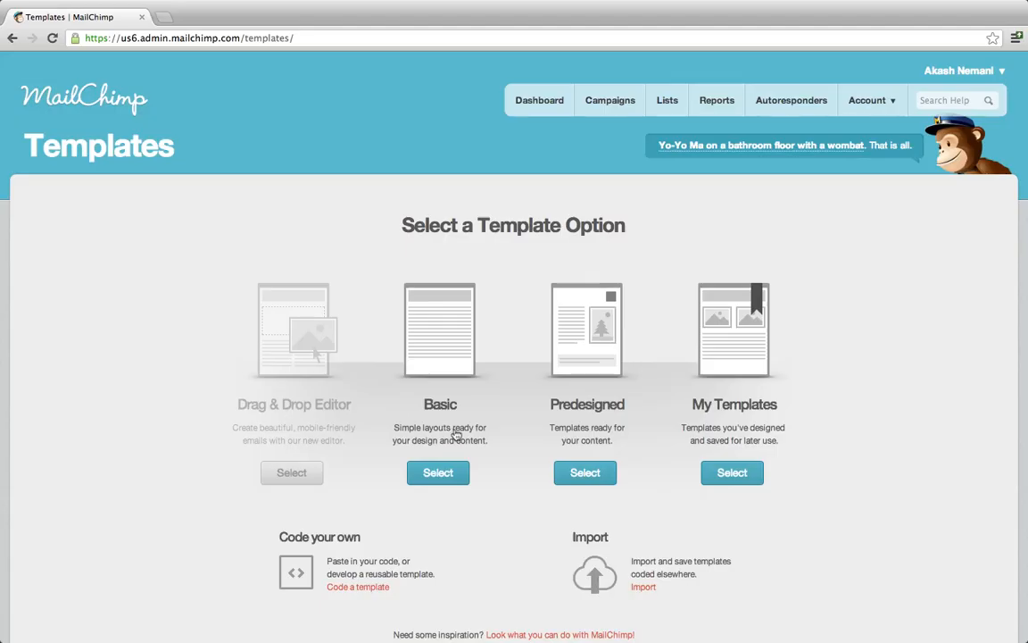
{"action": "scroll", "coordinate": [457, 519], "scroll_direction": "down", "scroll_amount": 1}
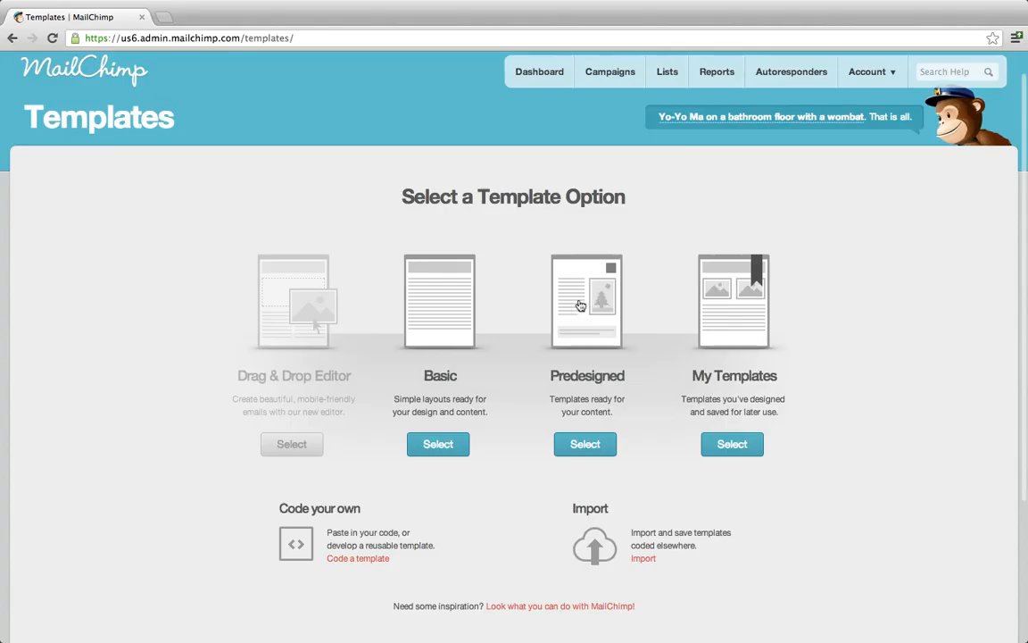
{"action": "scroll", "coordinate": [502, 489], "scroll_direction": "down", "scroll_amount": 2}
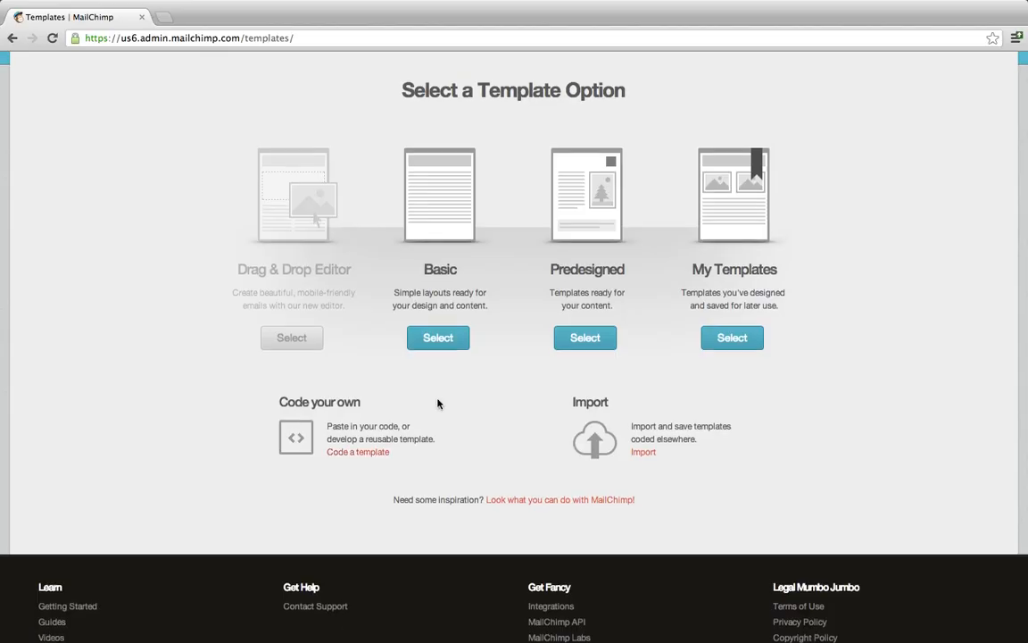
{"action": "scroll", "coordinate": [436, 403], "scroll_direction": "up", "scroll_amount": 3}
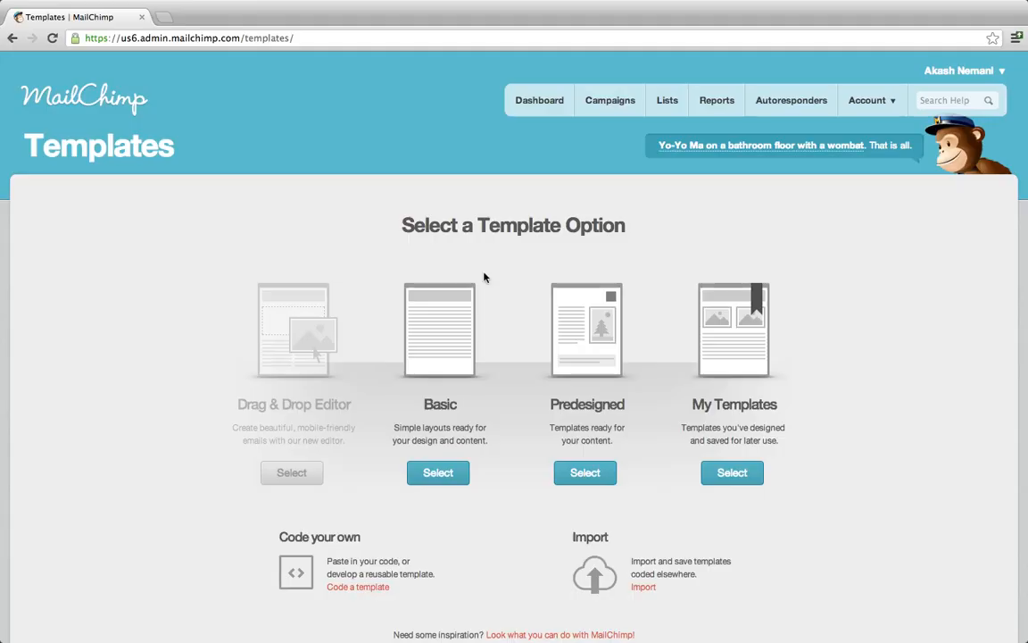
{"action": "left_click", "coordinate": [549, 112]}
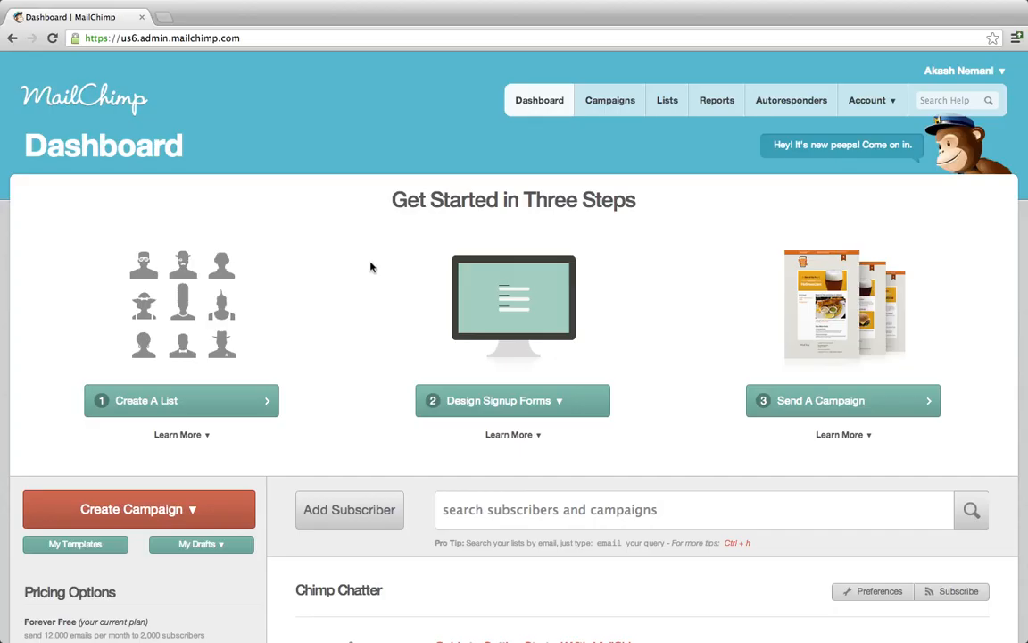
Open the Design Signup Forms dropdown to see which lists signup forms can target.
{"action": "scroll", "coordinate": [371, 267], "scroll_direction": "down", "scroll_amount": 3}
{"action": "scroll", "coordinate": [371, 268], "scroll_direction": "up", "scroll_amount": 3}
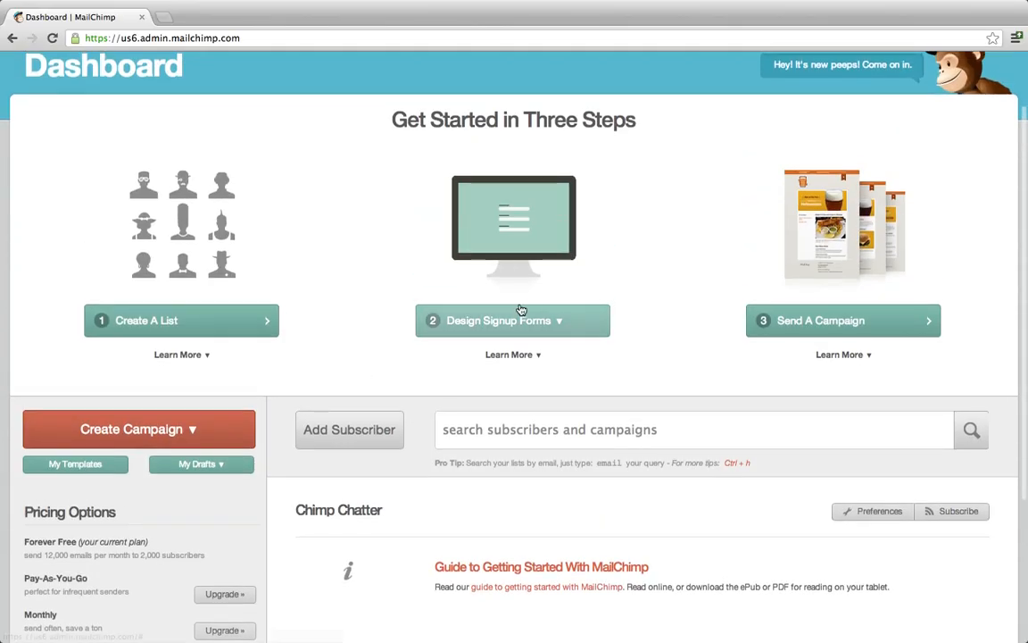
{"action": "left_click", "coordinate": [571, 330]}
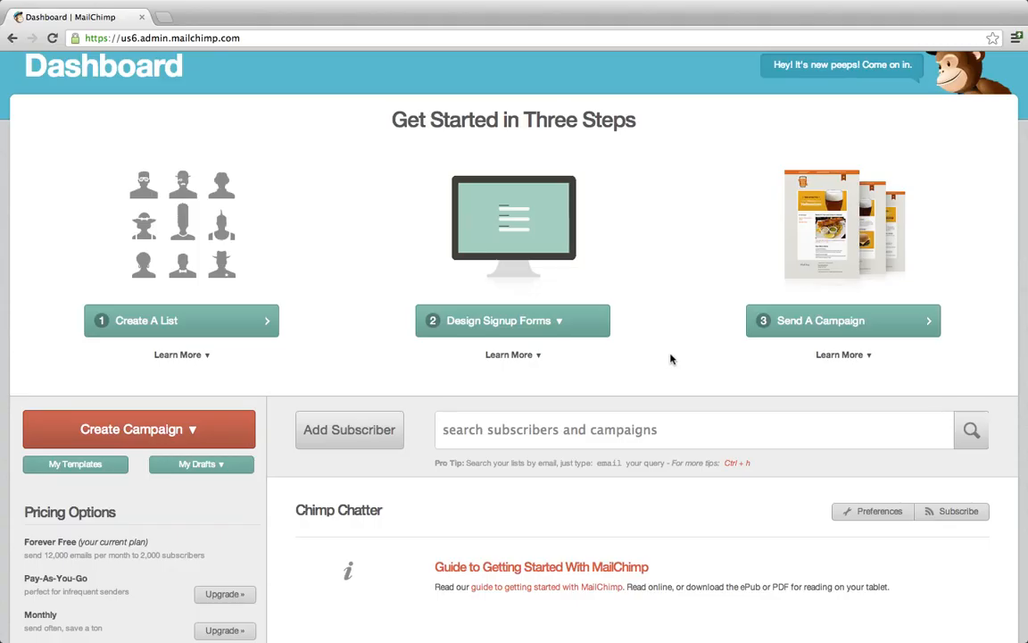
Open the Create Campaign dropdown listing Regular Ol', Plain-Text, A/B Split and RSS-Driven campaigns.
{"action": "scroll", "coordinate": [671, 359], "scroll_direction": "down", "scroll_amount": 3}
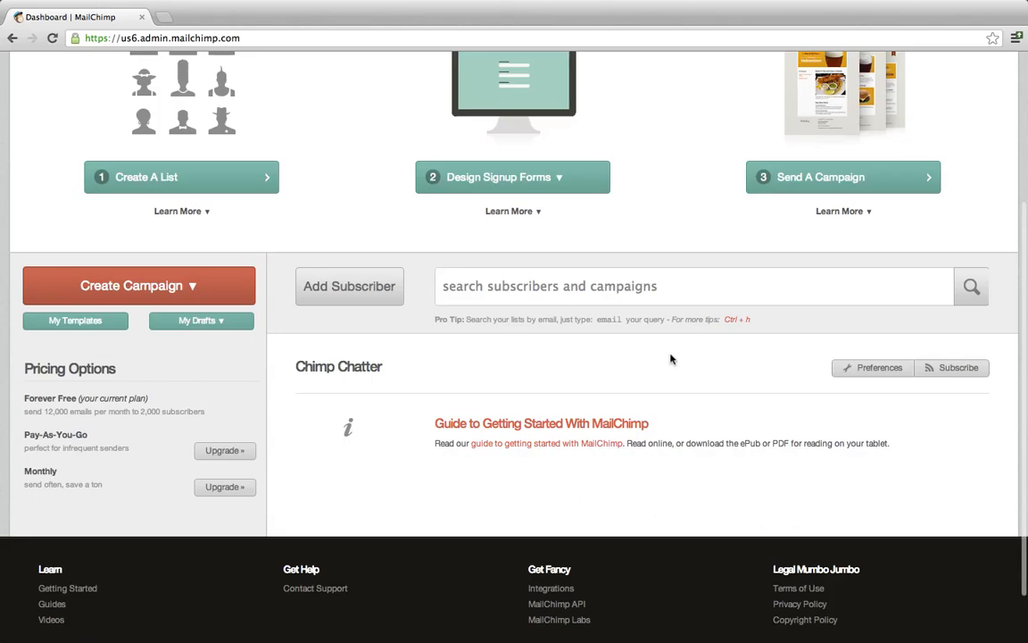
{"action": "scroll", "coordinate": [671, 359], "scroll_direction": "up", "scroll_amount": 5}
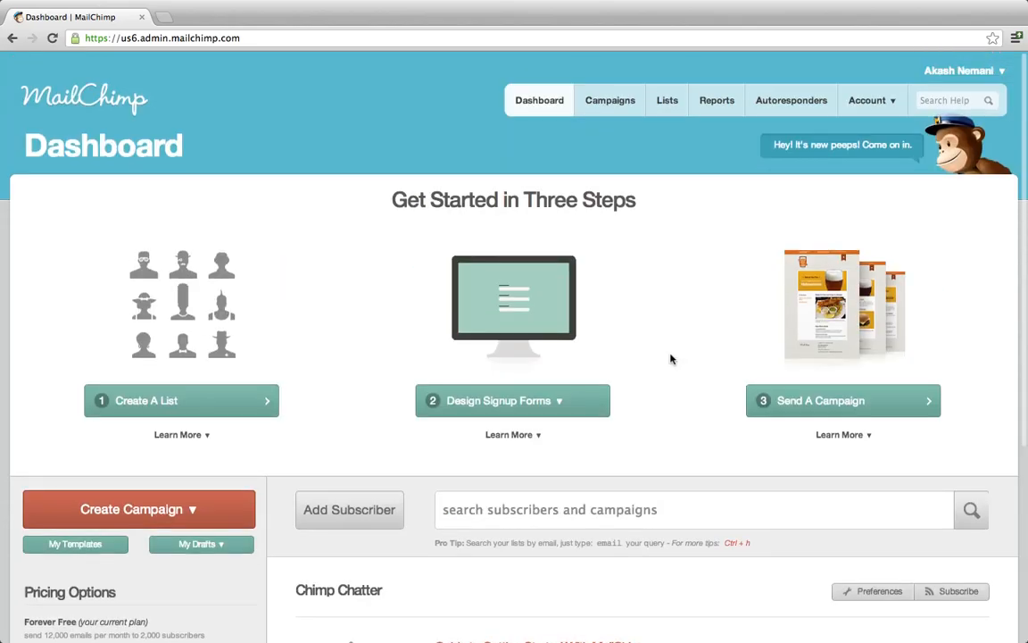
{"action": "scroll", "coordinate": [671, 359], "scroll_direction": "down", "scroll_amount": 2}
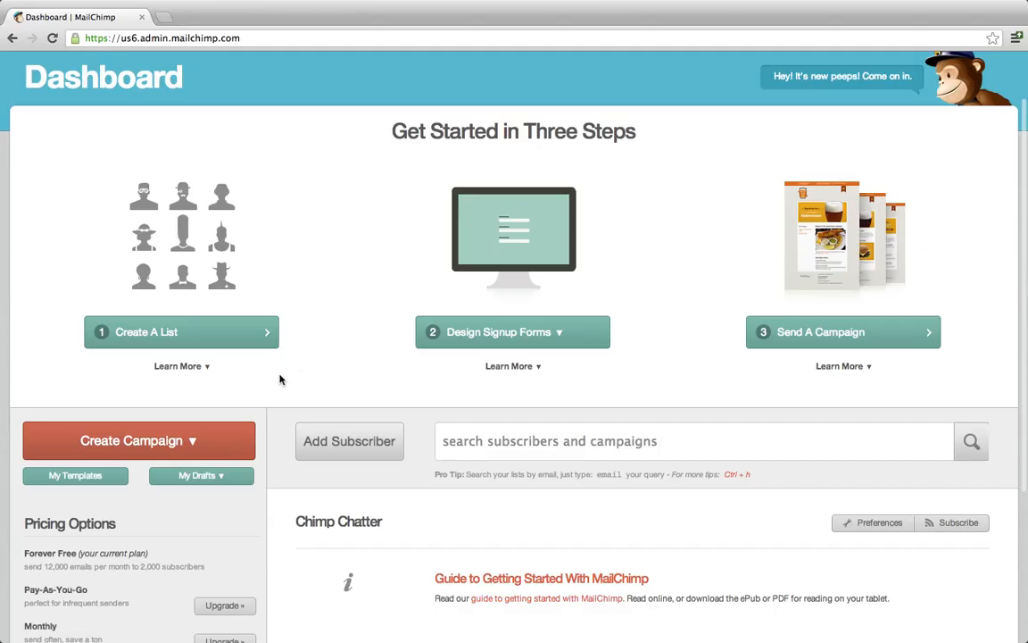
{"action": "left_click", "coordinate": [189, 445]}
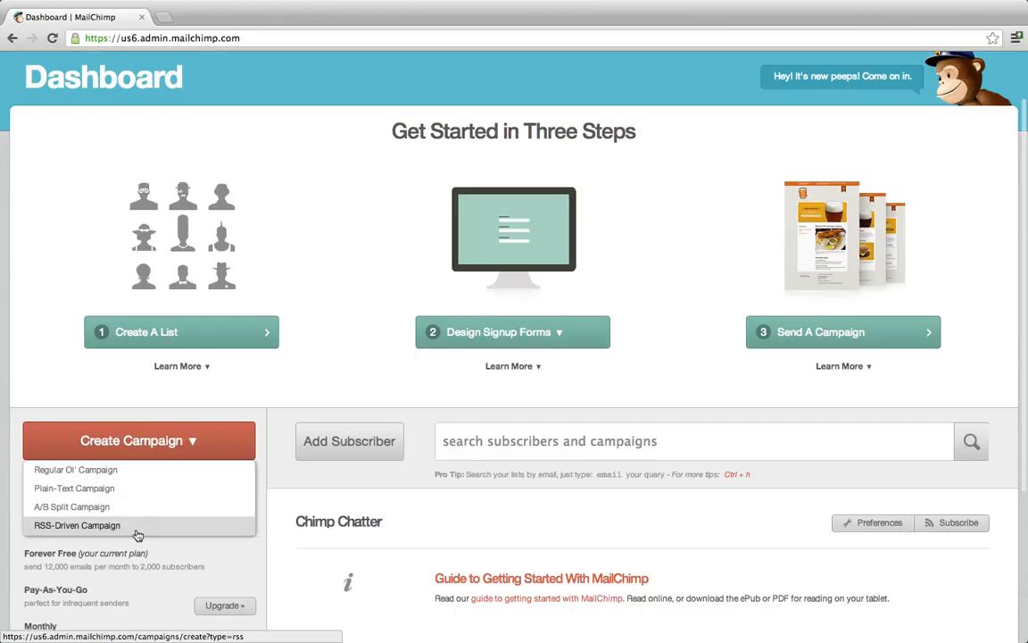
Start a Regular Ol' Campaign for the Dropmysite List and open its Send To Segment conditions.
{"action": "left_click", "coordinate": [111, 471]}
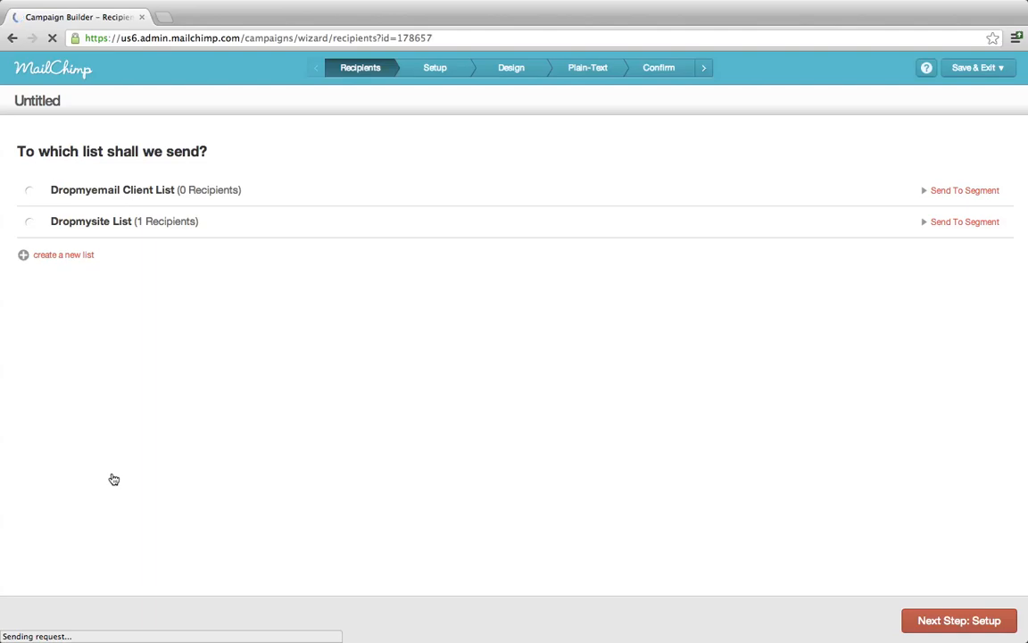
{"action": "left_click", "coordinate": [29, 223]}
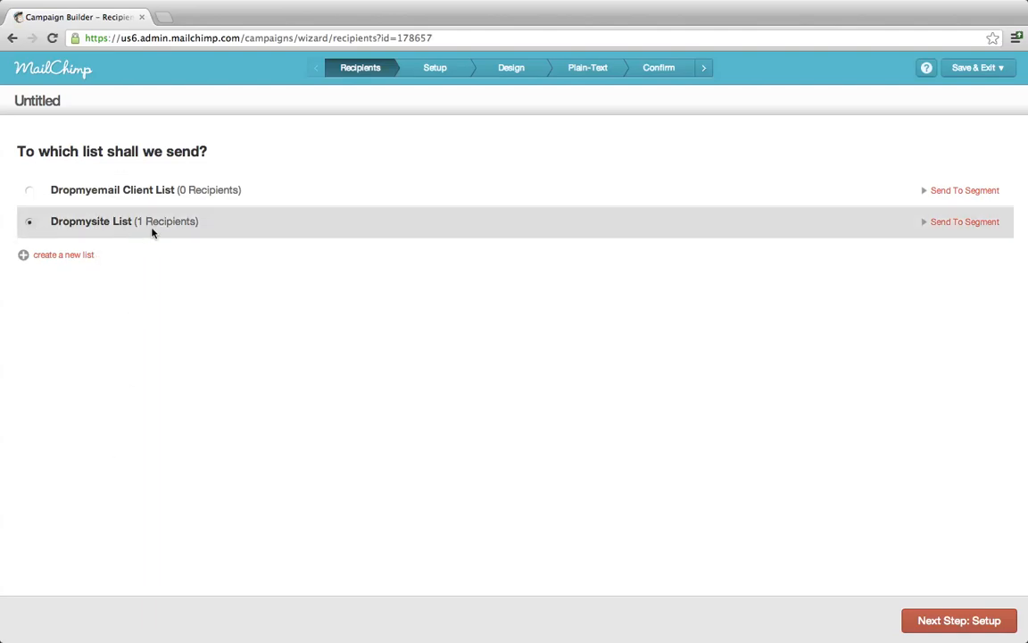
{"action": "left_click", "coordinate": [973, 223]}
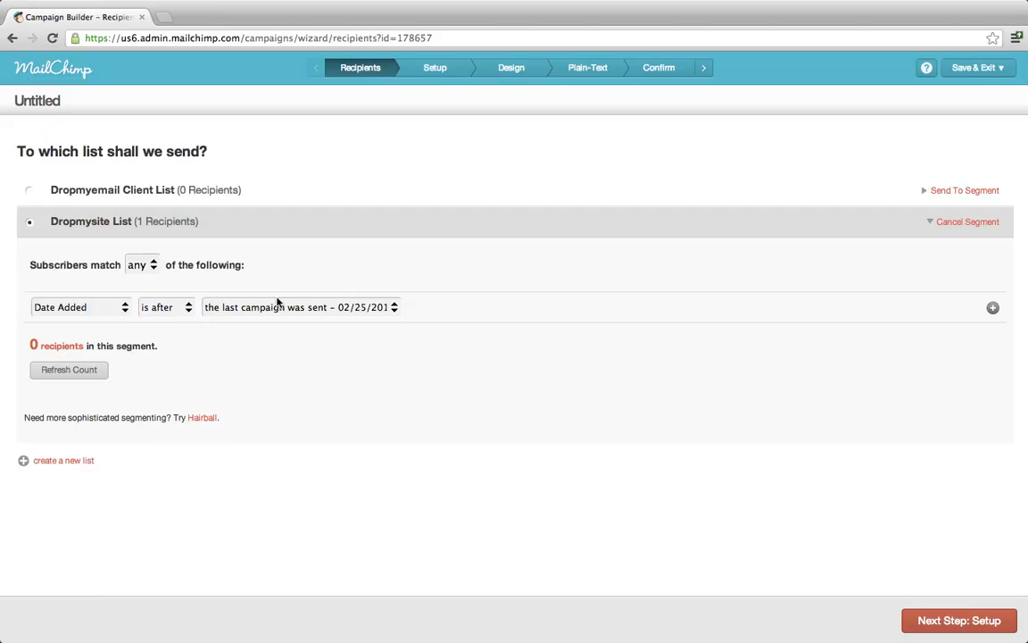
Set the segment condition to Last Name 'is' and continue to the Setup step.
{"action": "left_click", "coordinate": [125, 309]}
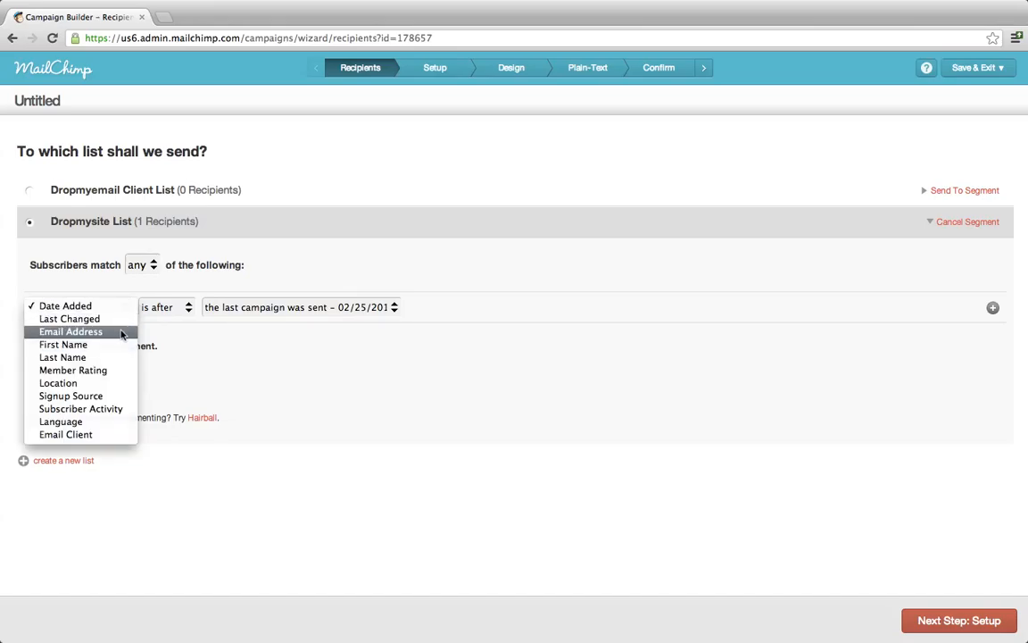
{"action": "left_click", "coordinate": [122, 332]}
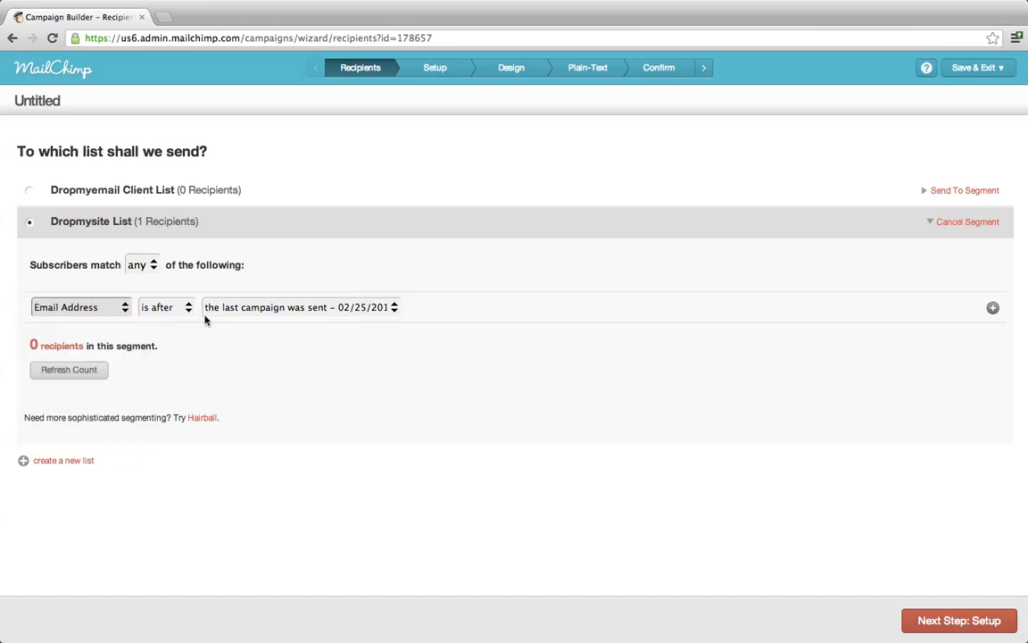
{"action": "left_click", "coordinate": [185, 307]}
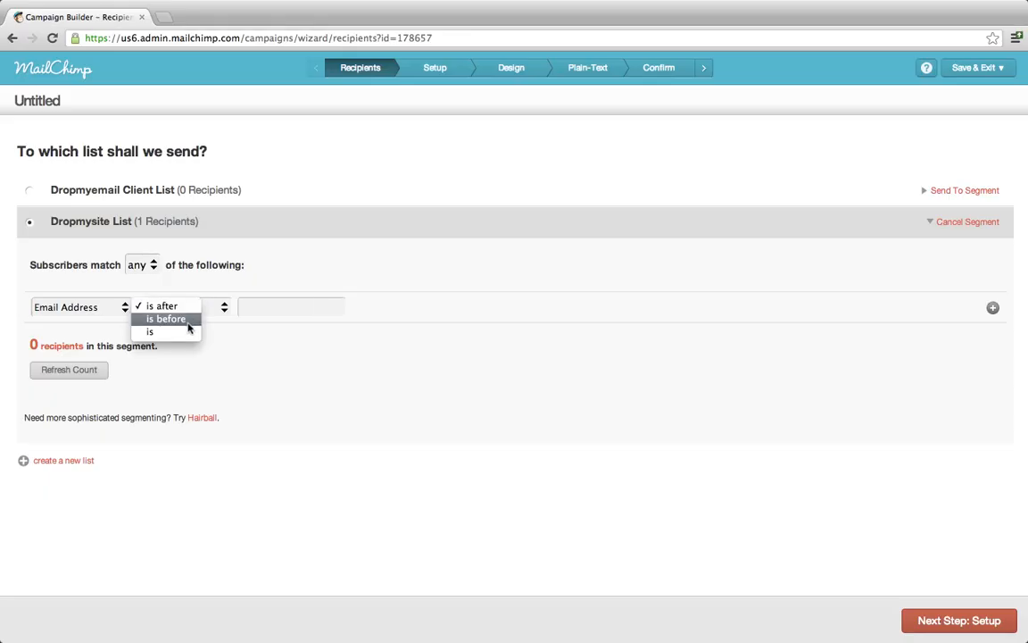
{"action": "left_click", "coordinate": [188, 334]}
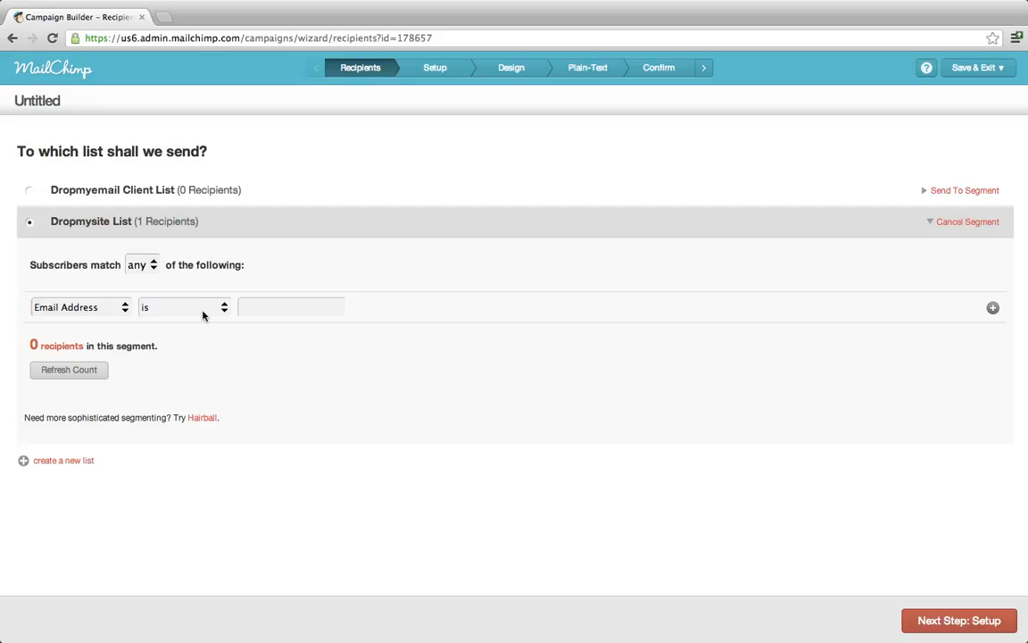
{"action": "left_click", "coordinate": [114, 309]}
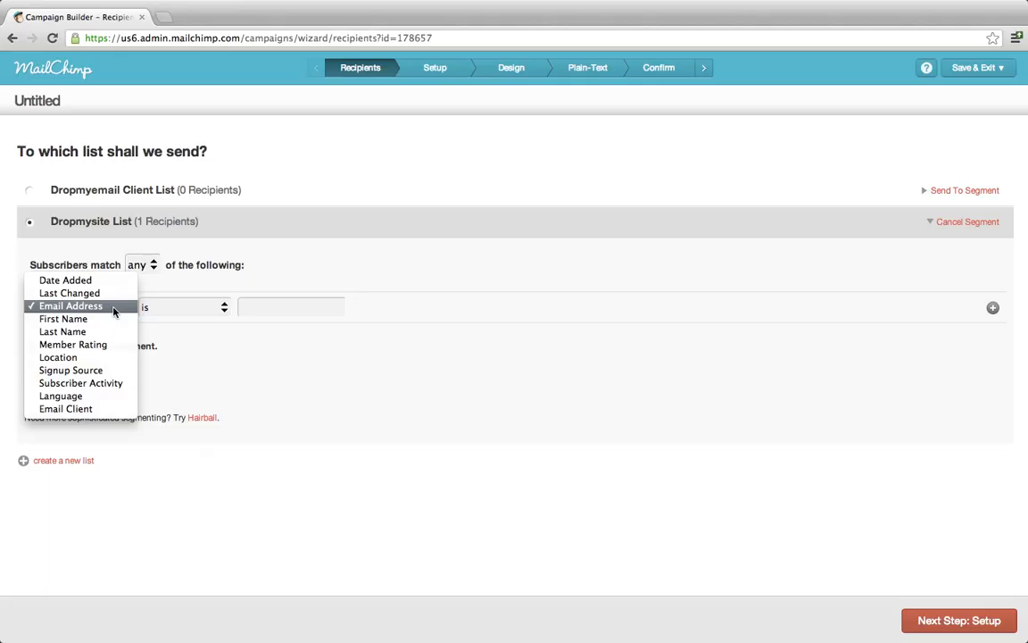
{"action": "left_click", "coordinate": [49, 331]}
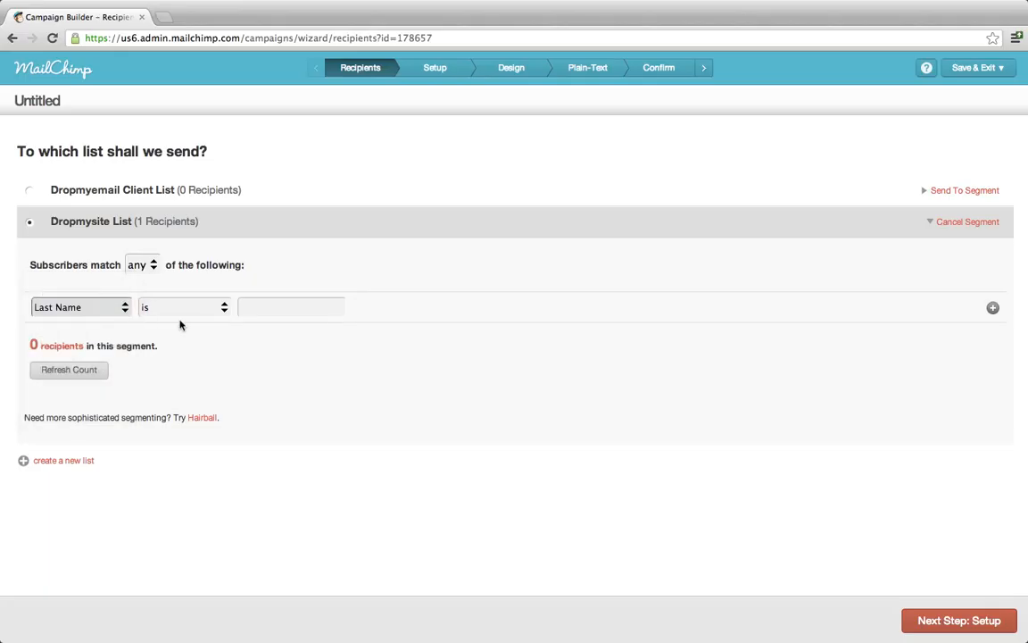
{"action": "left_click", "coordinate": [127, 307]}
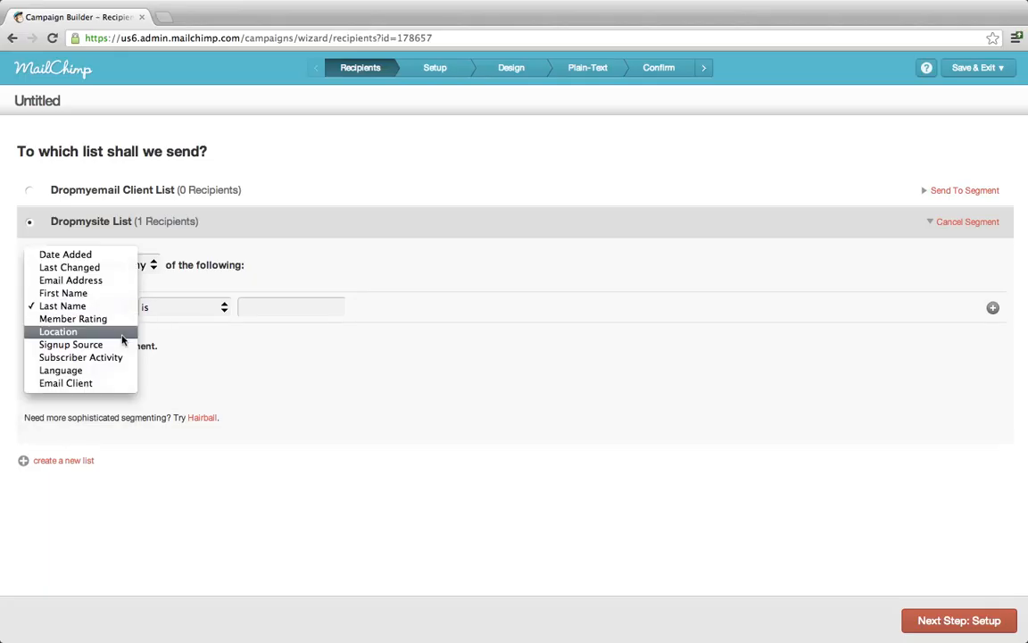
{"action": "left_click", "coordinate": [297, 378]}
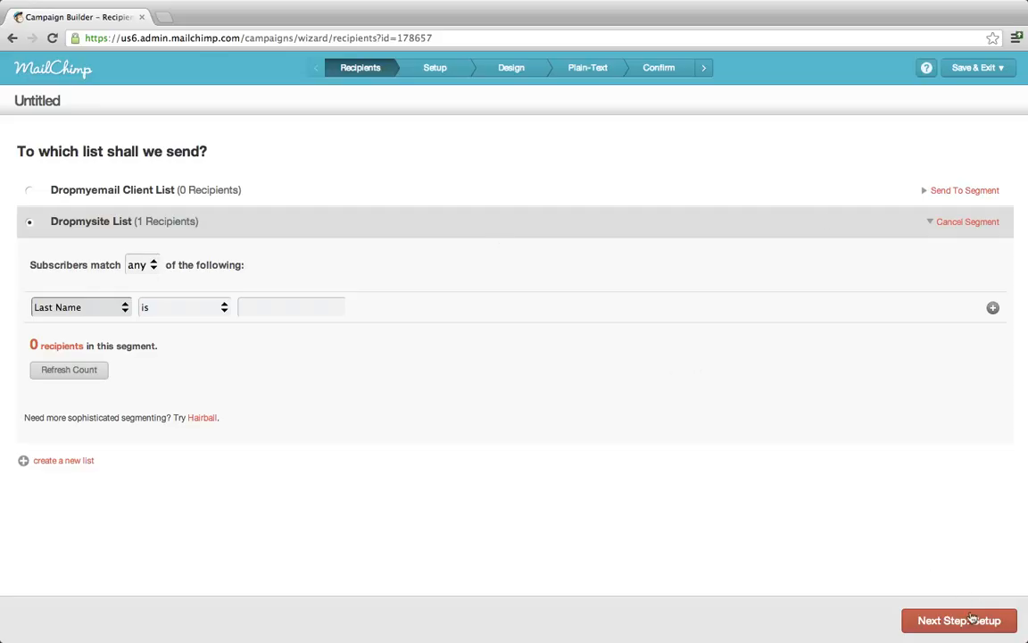
{"action": "left_click", "coordinate": [931, 620]}
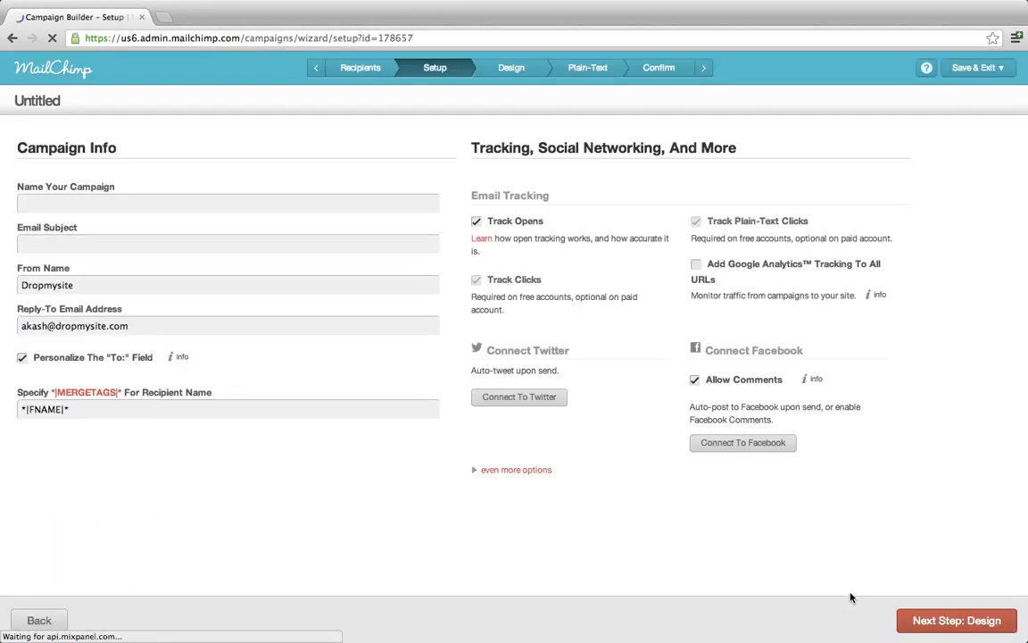
Enter 'Client Coupon Offer' as campaign name and 'Special Offer for Dropmyemail Client' as email subject.
{"action": "type", "text": "Dropm"}
{"action": "key", "text": "BackSpace"}
{"action": "key", "text": "BackSpace"}
{"action": "key", "text": "BackSpace"}
{"action": "key", "text": "BackSpace"}
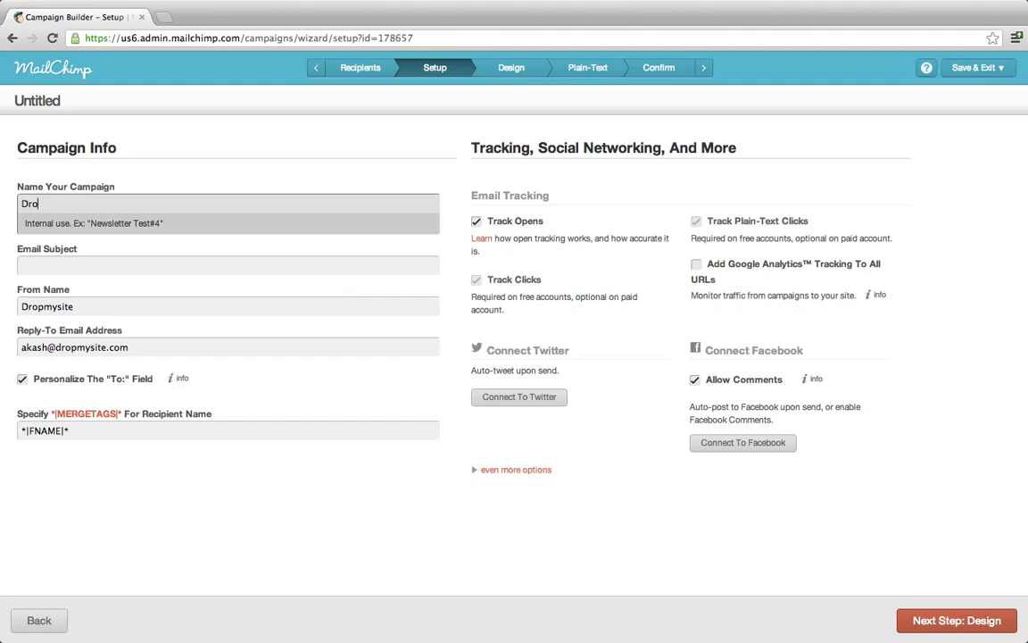
{"action": "key", "text": "BackSpace"}
{"action": "type", "text": "Client"}
{"action": "type", "text": " Cou"}
{"action": "type", "text": "pon Co"}
{"action": "key", "text": "BackSpace"}
{"action": "key", "text": "BackSpace"}
{"action": "type", "text": "Offer"}
{"action": "left_click", "coordinate": [191, 263]}
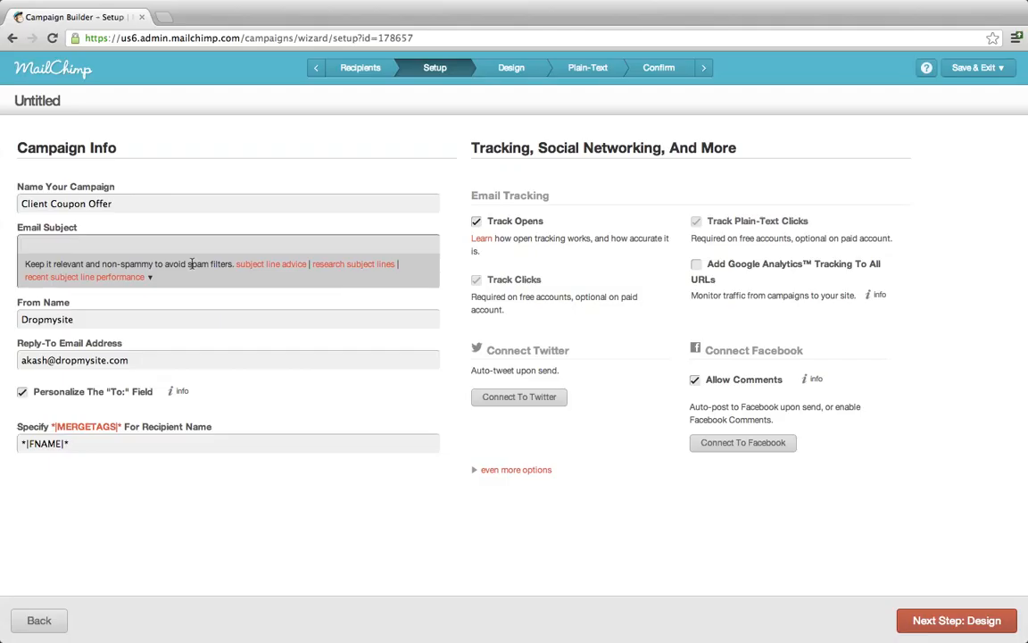
{"action": "type", "text": "Special Offer for Dropmyemail Client"}
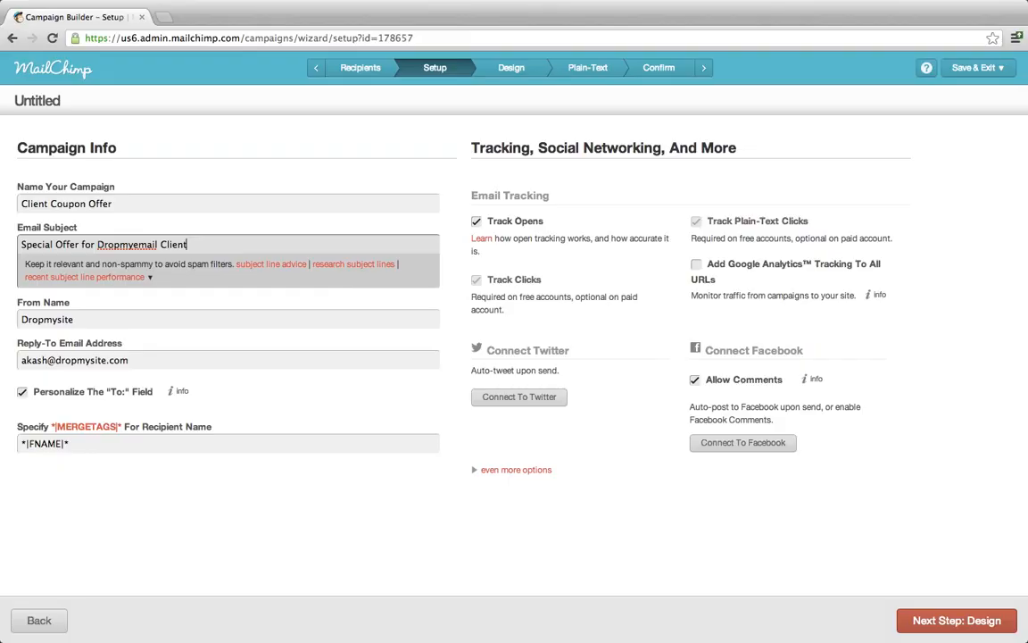
Set From Name to Dropmyemail and reply-to to the company info address, then view merge tags.
{"action": "left_click", "coordinate": [109, 318]}
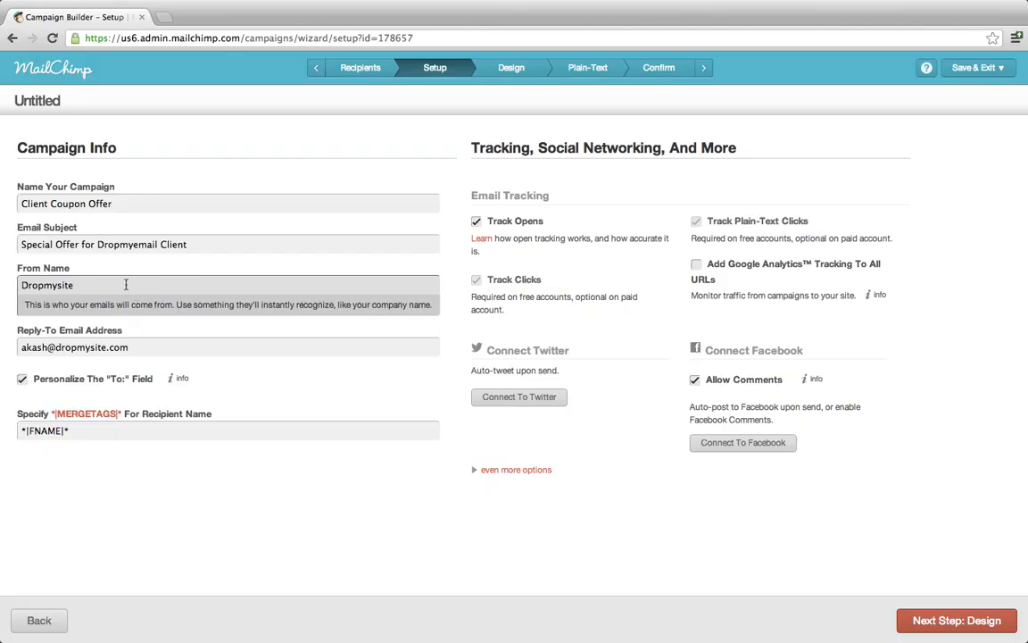
{"action": "key", "text": "super+a"}
{"action": "type", "text": "Dropmyemail"}
{"action": "key", "text": "Tab"}
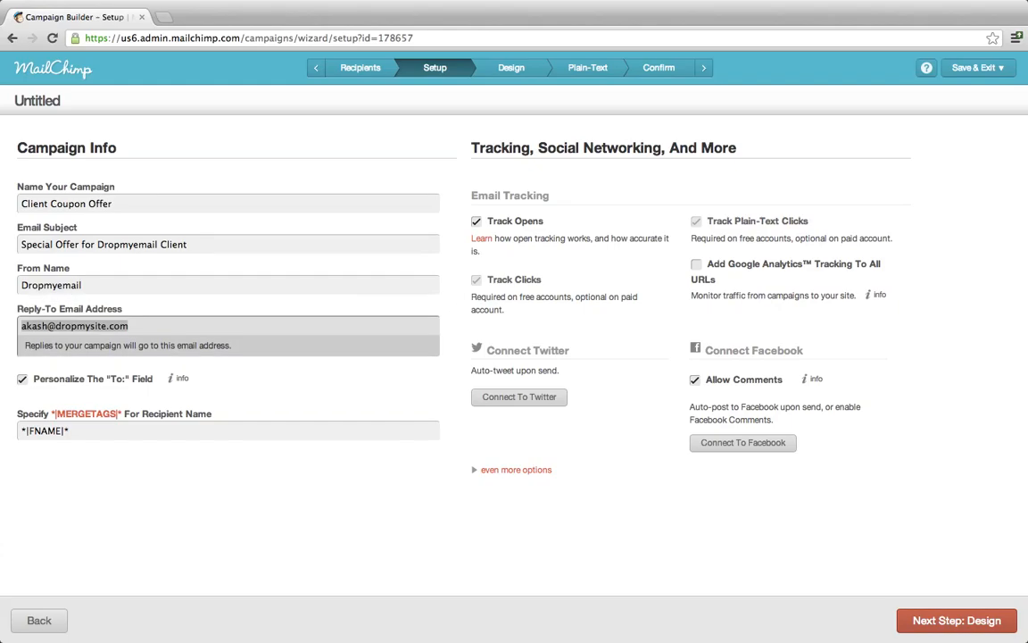
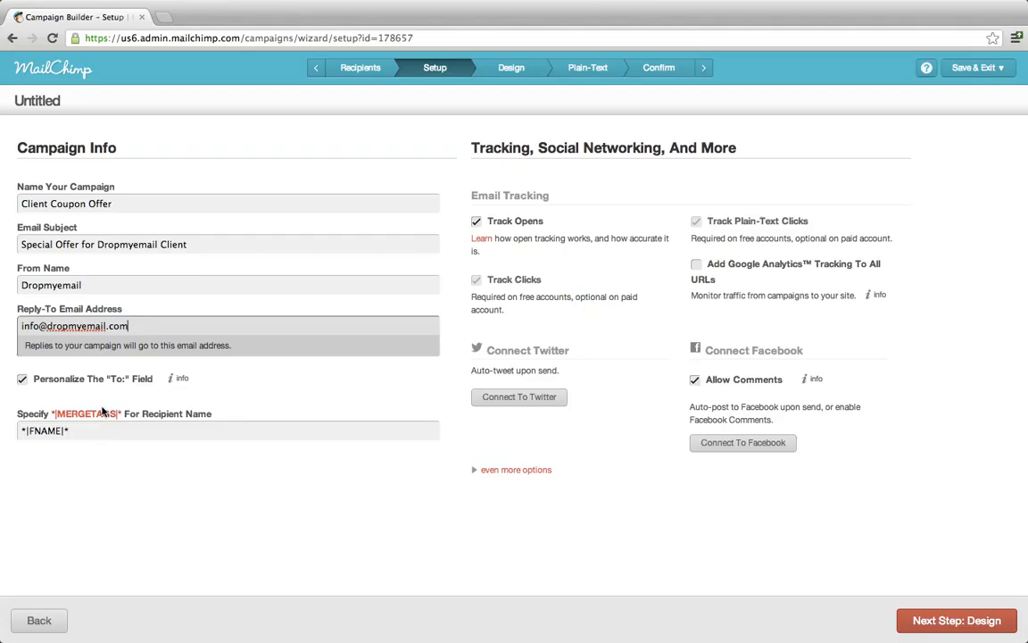
{"action": "left_click", "coordinate": [103, 416]}
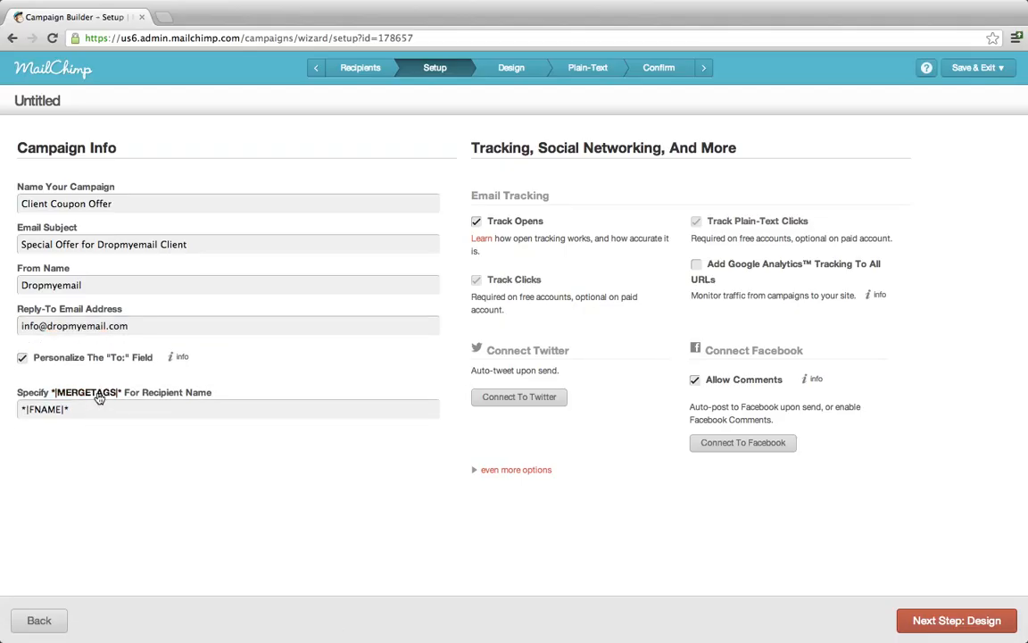
{"action": "left_click", "coordinate": [135, 391]}
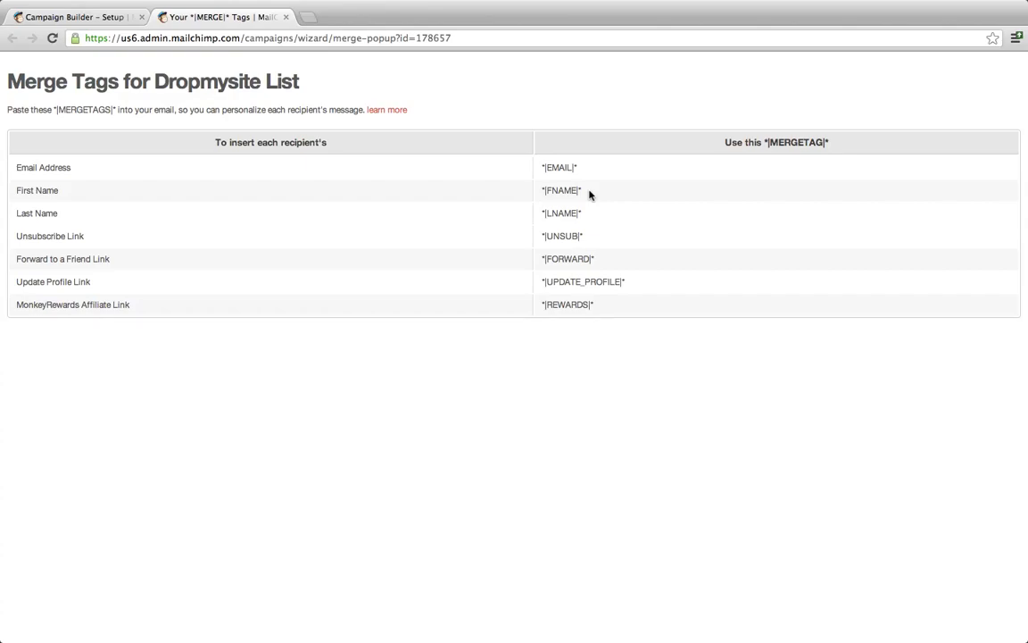
{"action": "left_click_drag", "start_coordinate": [589, 195], "coordinate": [539, 189]}
{"action": "left_click", "coordinate": [602, 233]}
Close the merge tags tab and briefly expand the Setup page's extra campaign options.
{"action": "left_click", "coordinate": [287, 18]}
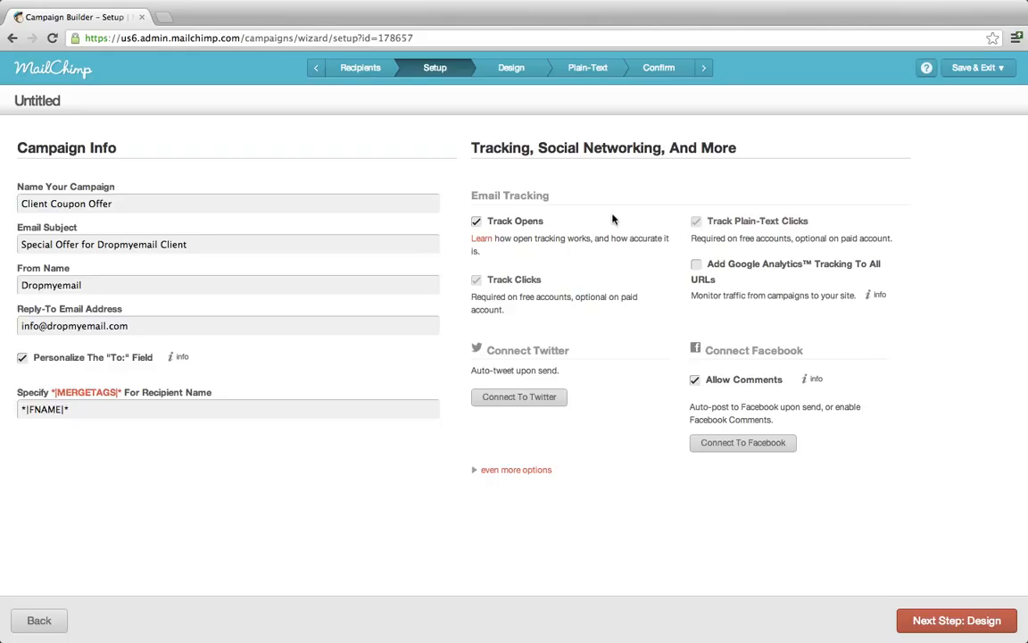
{"action": "left_click", "coordinate": [536, 471]}
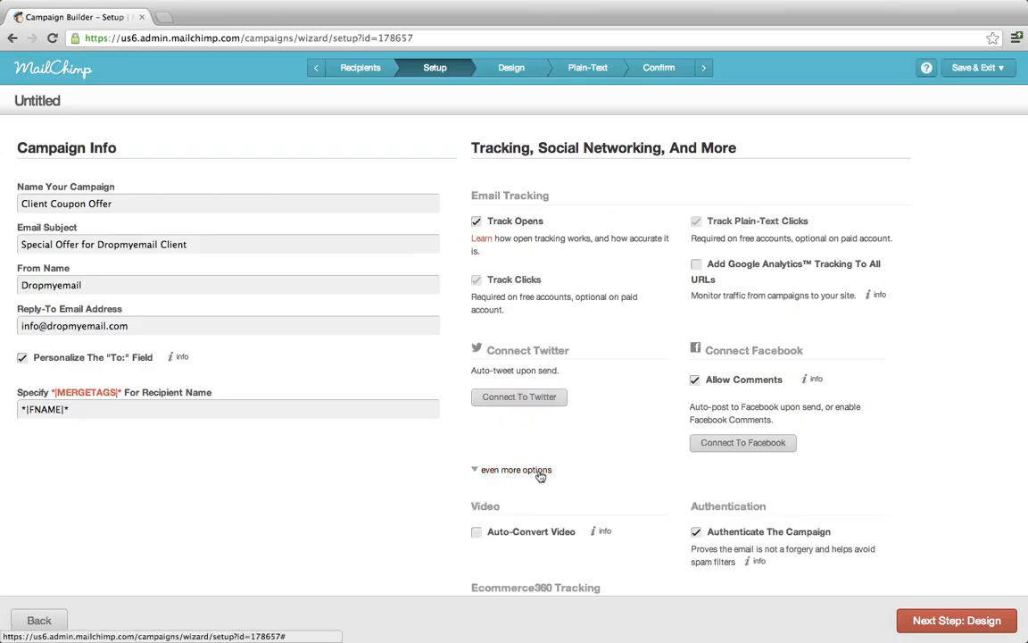
{"action": "left_click", "coordinate": [538, 471]}
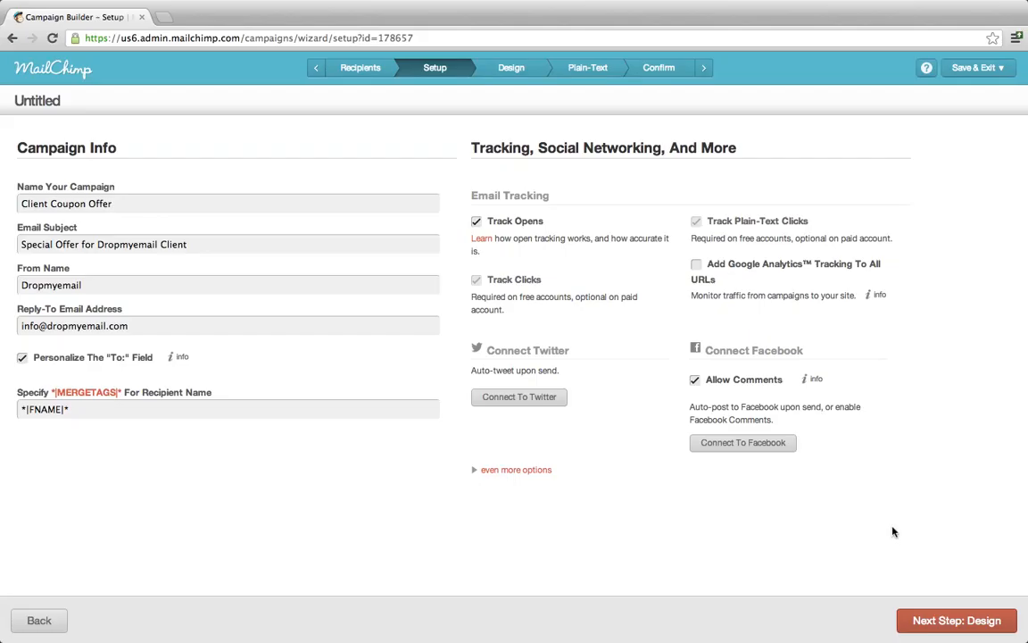
Replace the rejected reply-to with the saved verified address from autofill and continue to Design.
{"action": "left_click", "coordinate": [957, 621]}
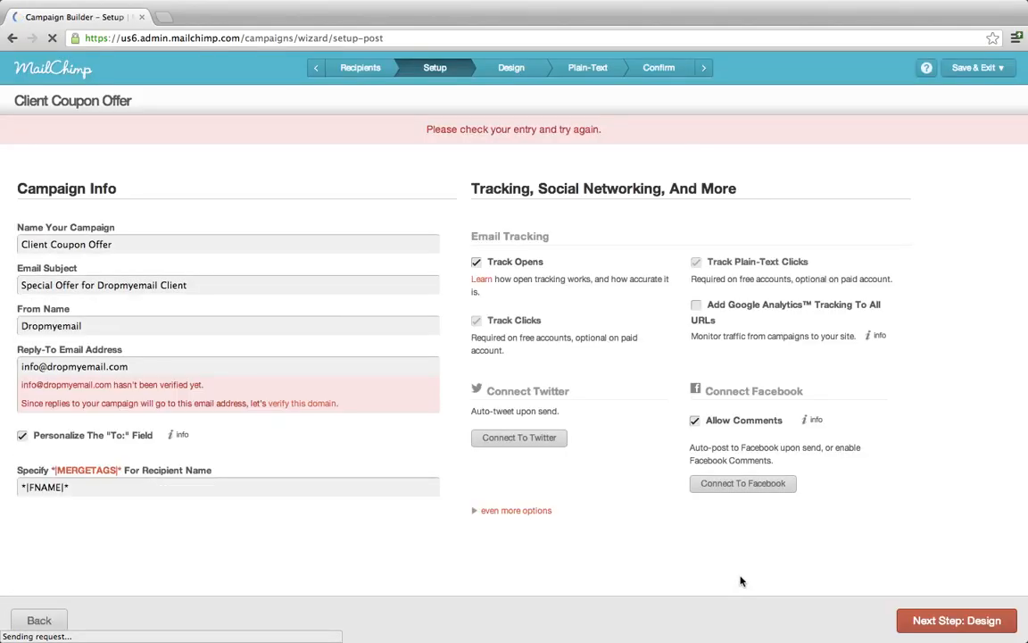
{"action": "left_click", "coordinate": [163, 367]}
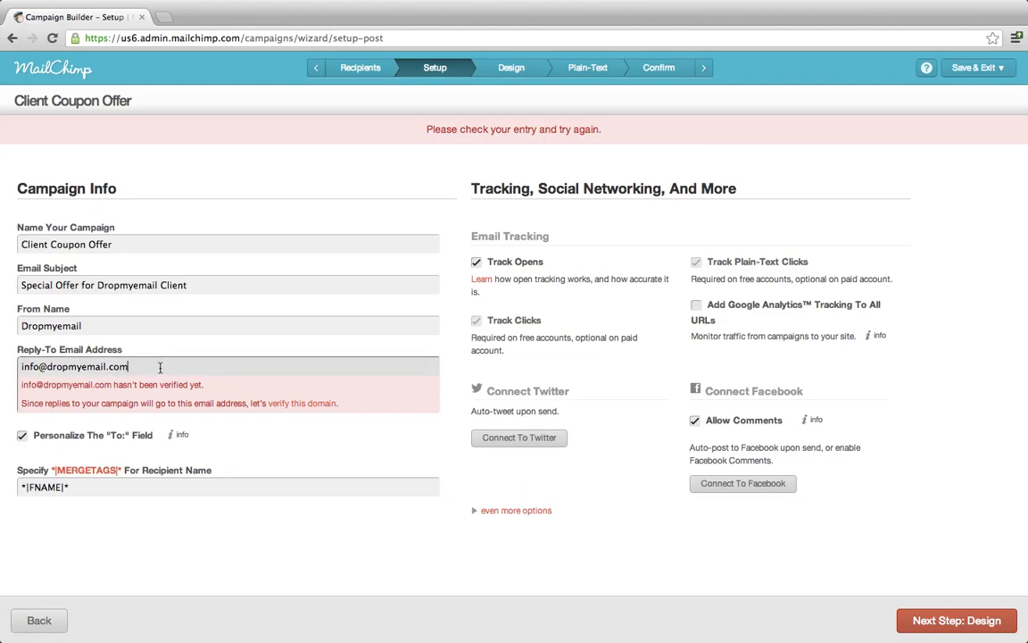
{"action": "left_click", "coordinate": [160, 367]}
{"action": "key", "text": "ctrl+a"}
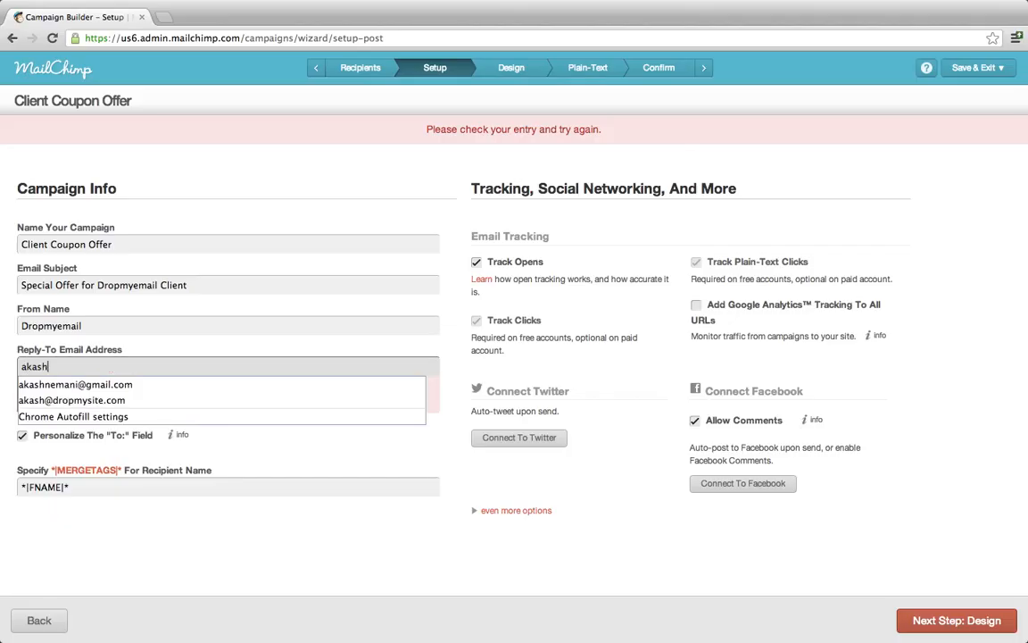
{"action": "key", "text": "Down"}
{"action": "key", "text": "Down"}
{"action": "key", "text": "Down"}
{"action": "key", "text": "Return"}
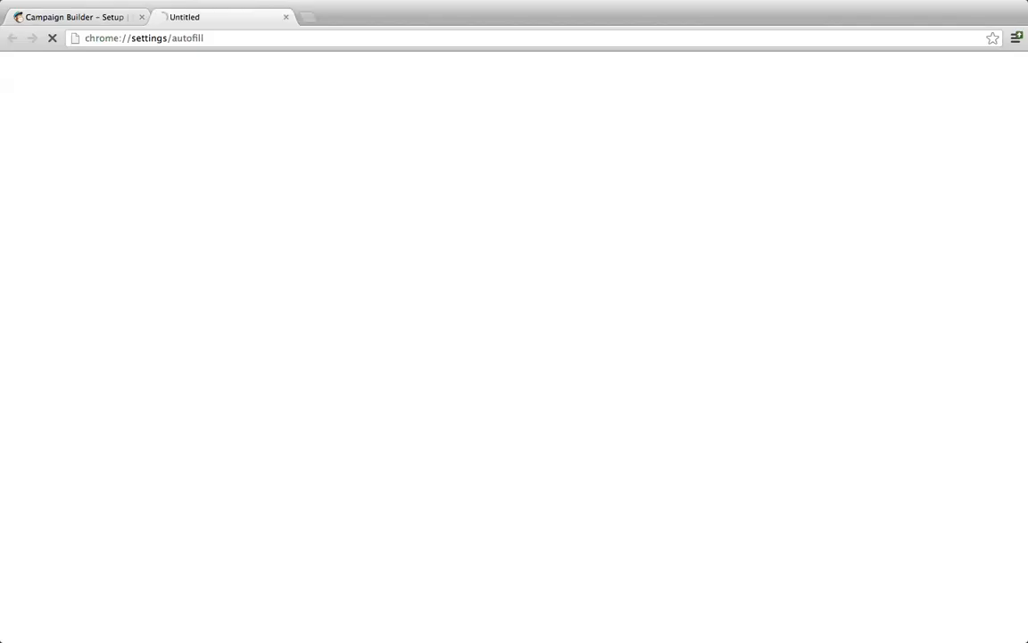
{"action": "left_click", "coordinate": [287, 17]}
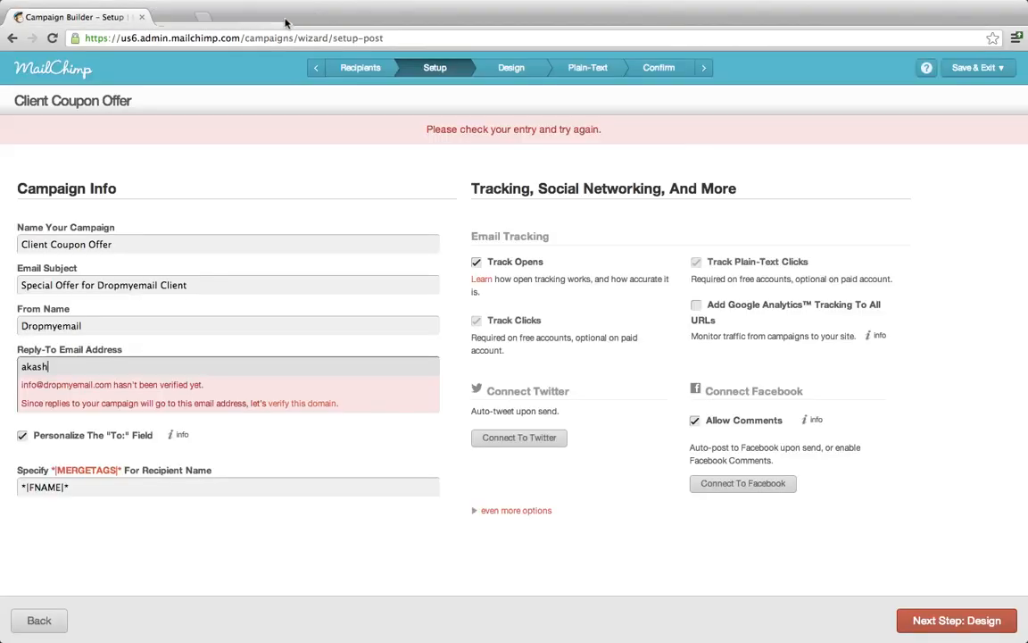
{"action": "left_click", "coordinate": [114, 370]}
{"action": "left_click", "coordinate": [113, 384]}
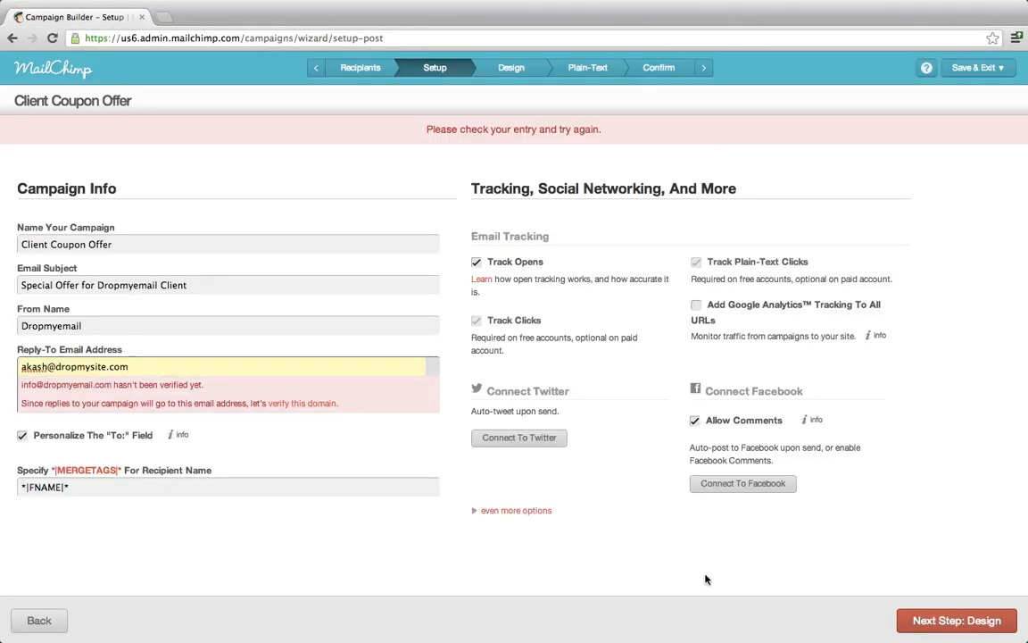
{"action": "left_click", "coordinate": [910, 619]}
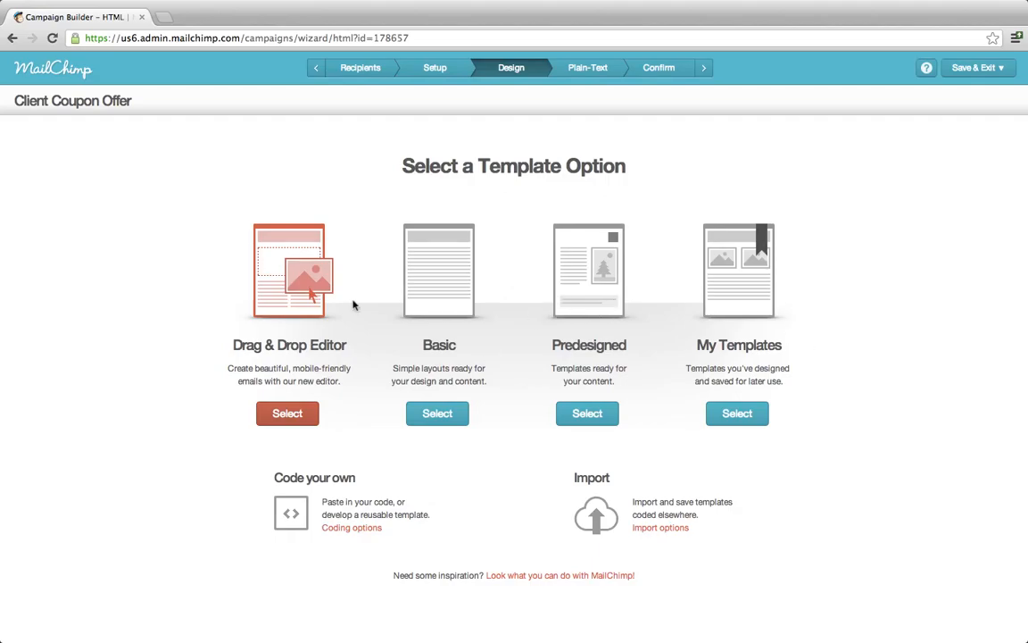
Pick the new beta Drag & Drop Editor with the Basic '1 Column - Banded' template.
{"action": "left_click", "coordinate": [298, 300]}
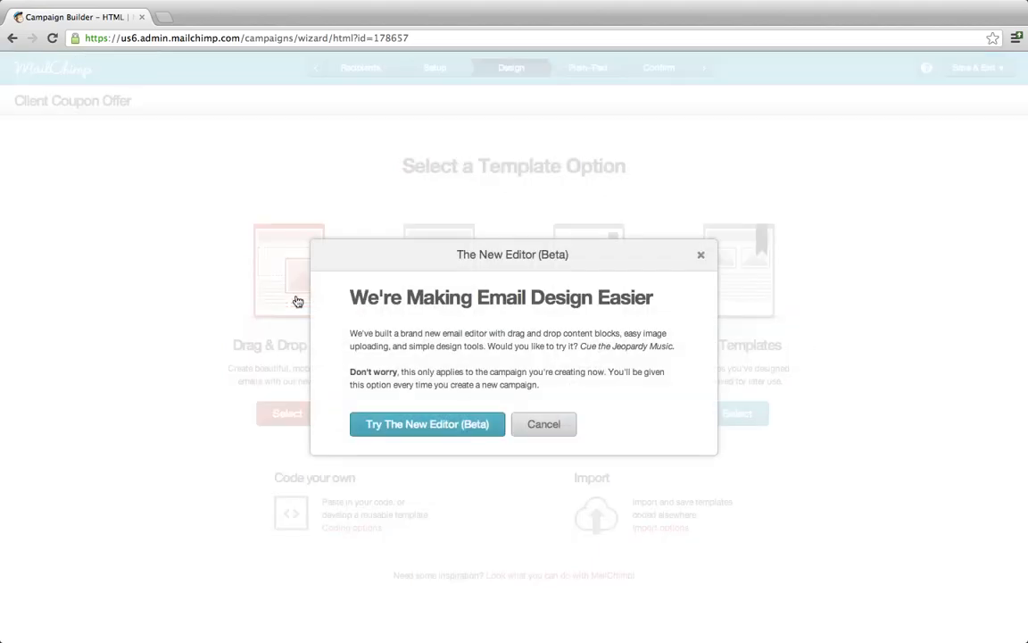
{"action": "left_click", "coordinate": [459, 429]}
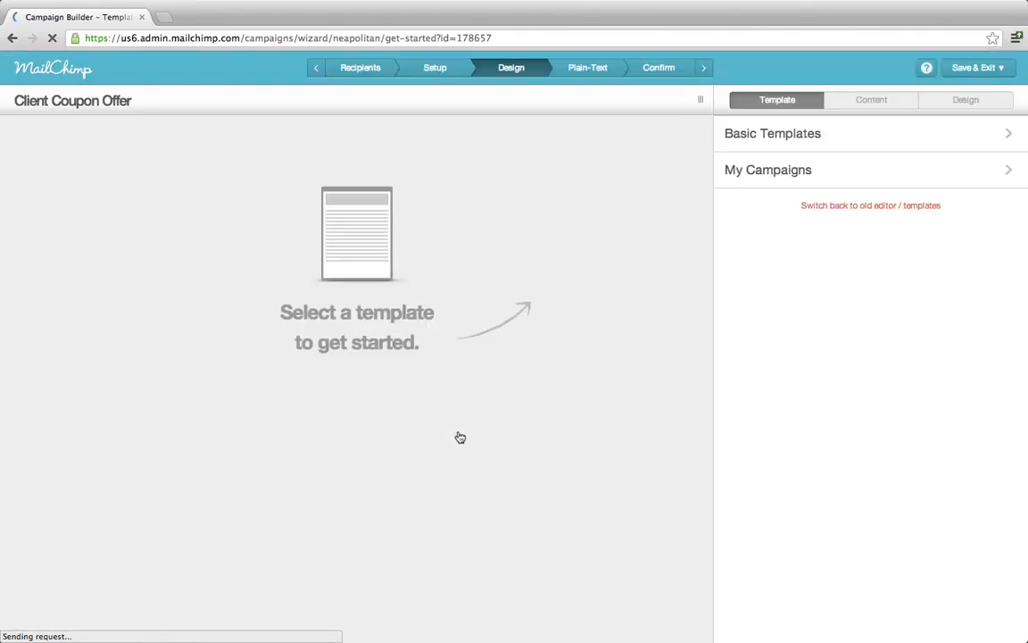
{"action": "left_click", "coordinate": [831, 144]}
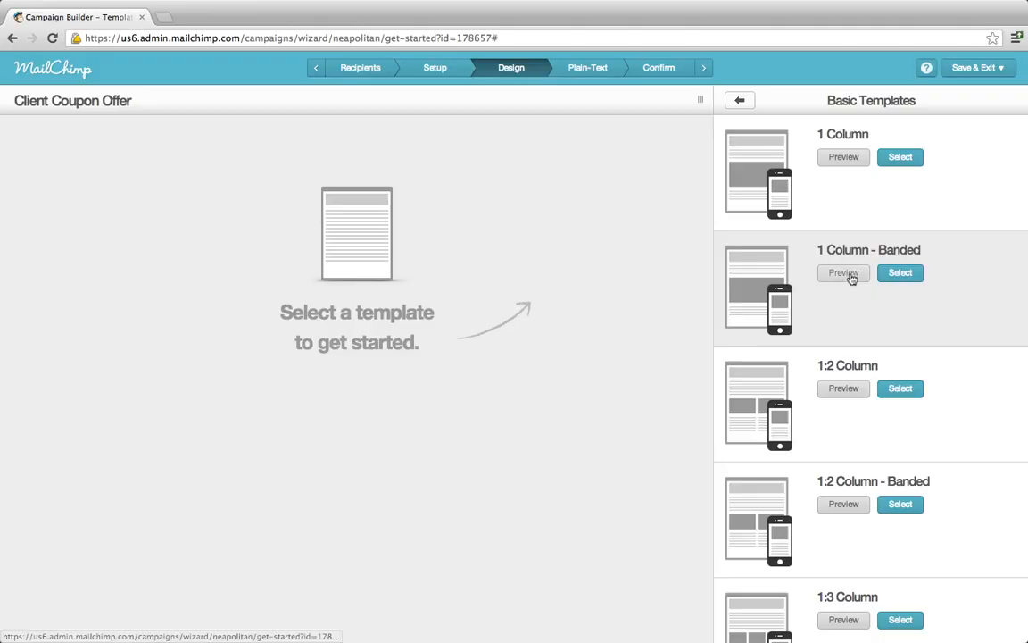
{"action": "left_click", "coordinate": [902, 273]}
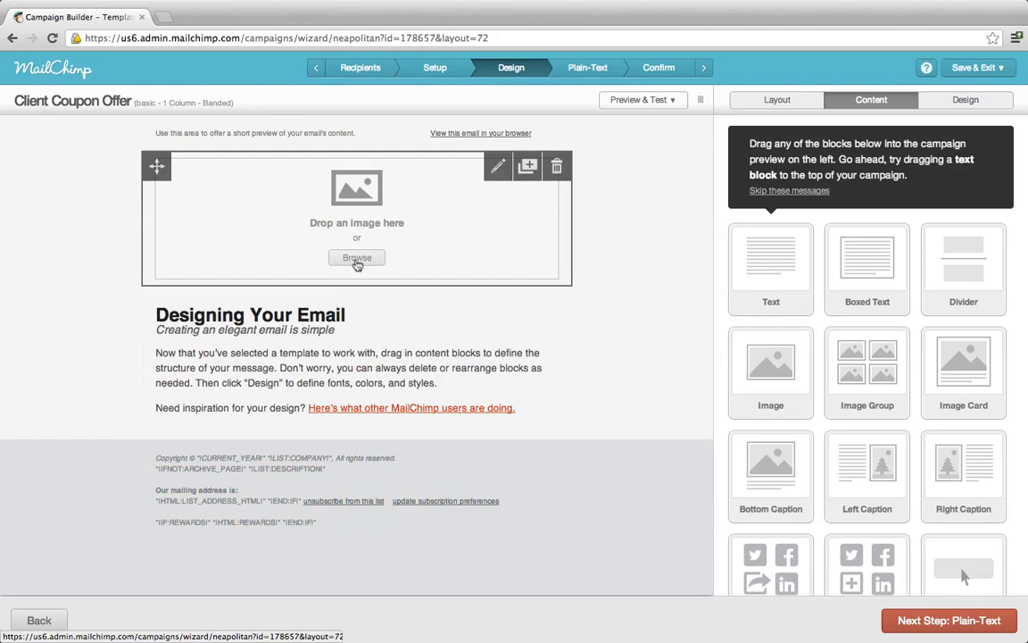
{"action": "left_click", "coordinate": [356, 259]}
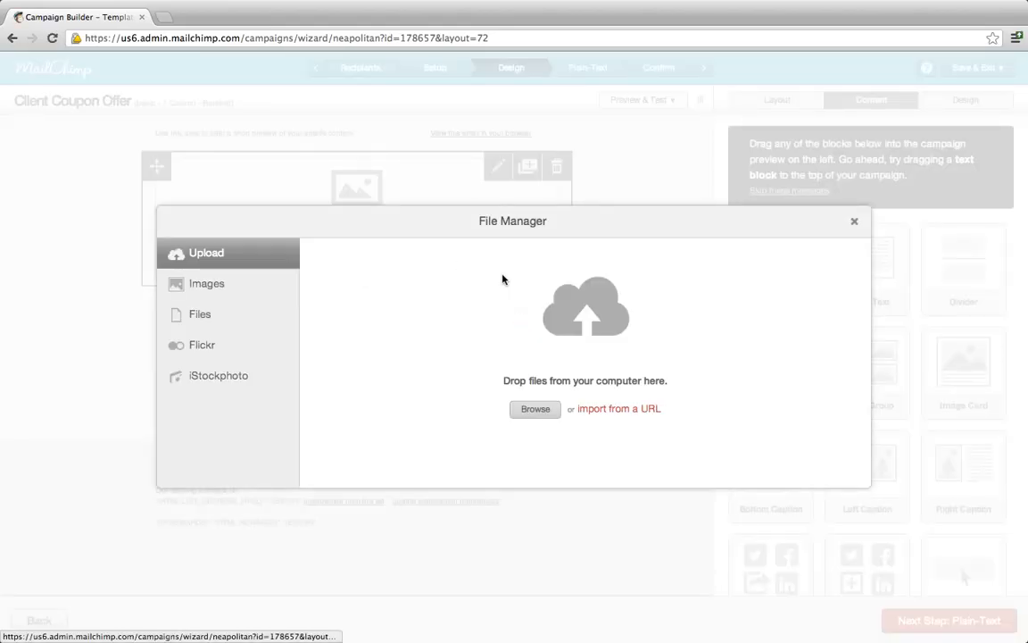
{"action": "left_click", "coordinate": [227, 284]}
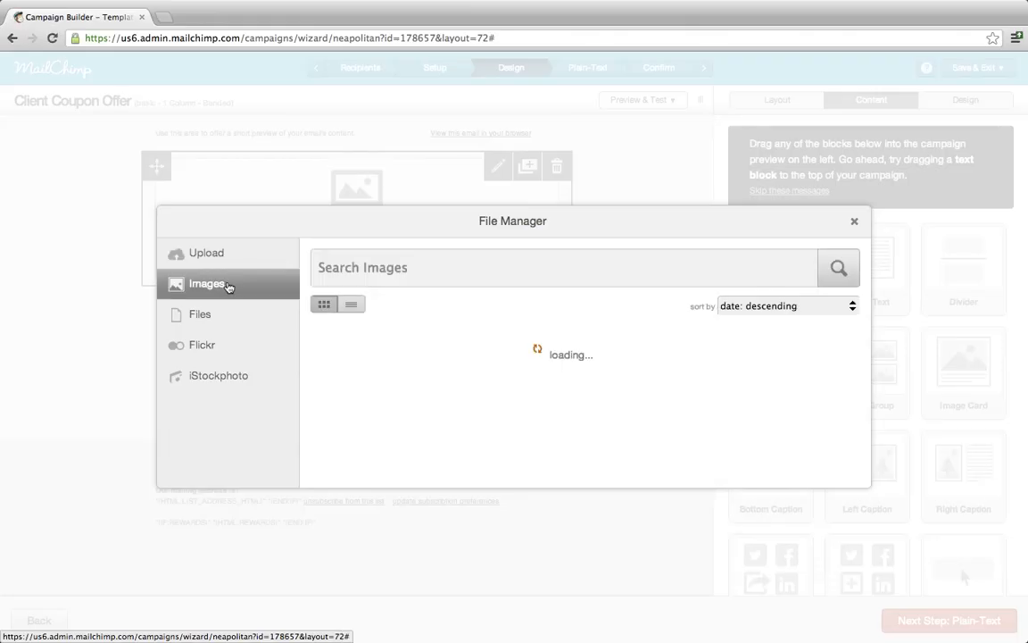
{"action": "left_click", "coordinate": [228, 319]}
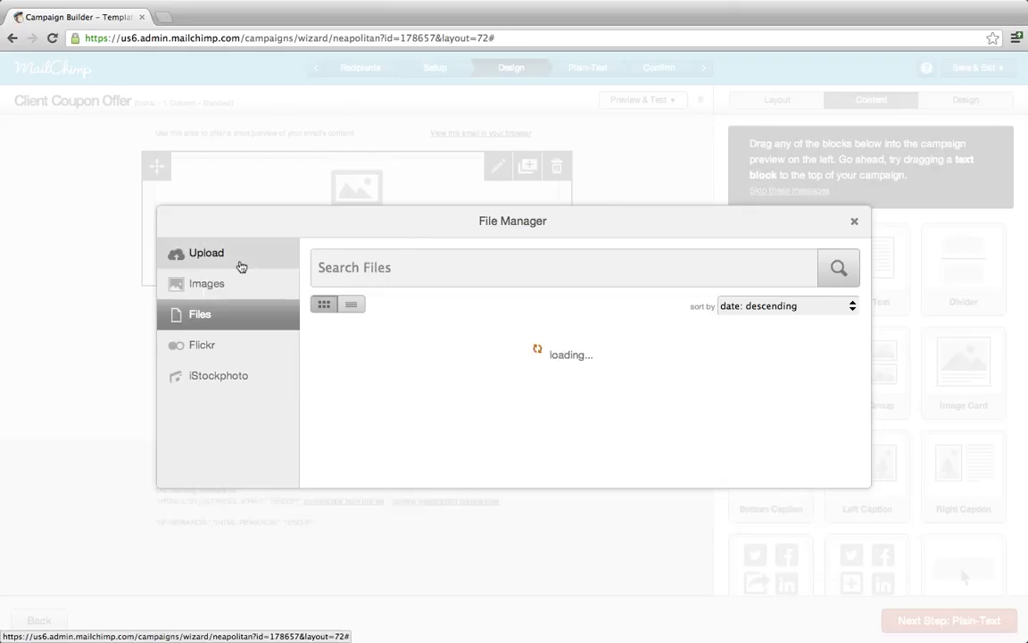
{"action": "left_click", "coordinate": [239, 261]}
{"action": "left_click", "coordinate": [535, 409]}
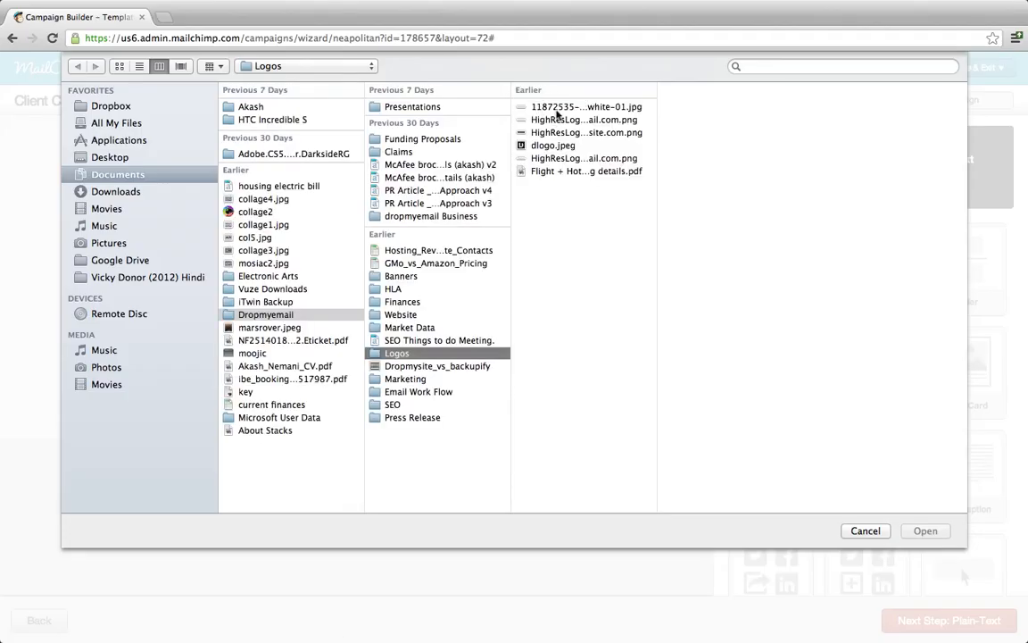
{"action": "left_click", "coordinate": [535, 106]}
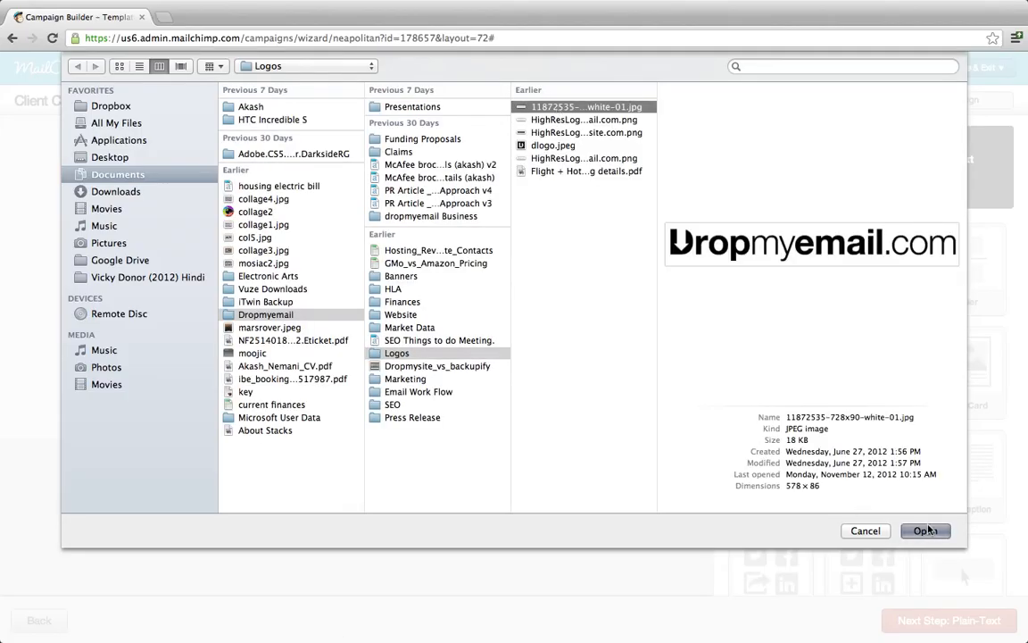
{"action": "left_click", "coordinate": [928, 530]}
{"action": "left_click", "coordinate": [628, 342]}
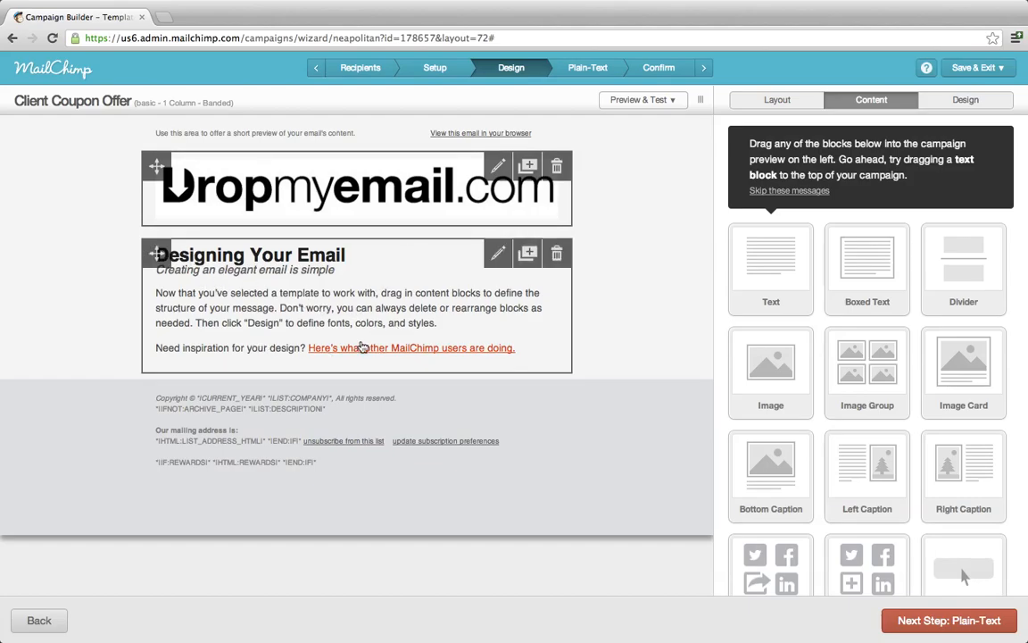
Delete the 'Designing Your Email' text block and drop a Boxed Text block below the logo.
{"action": "left_click", "coordinate": [553, 256]}
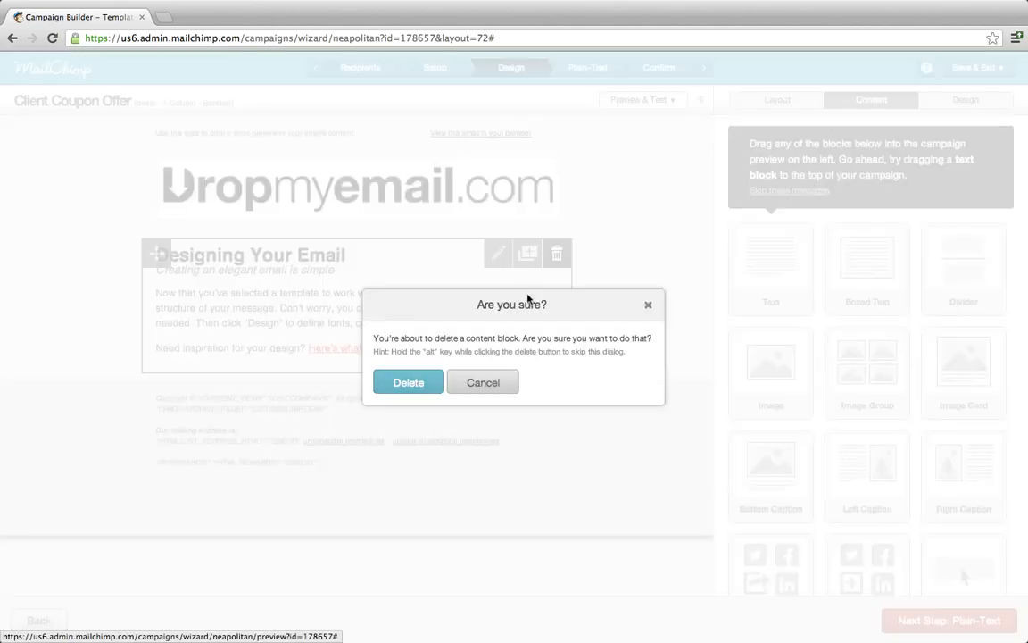
{"action": "left_click", "coordinate": [414, 390]}
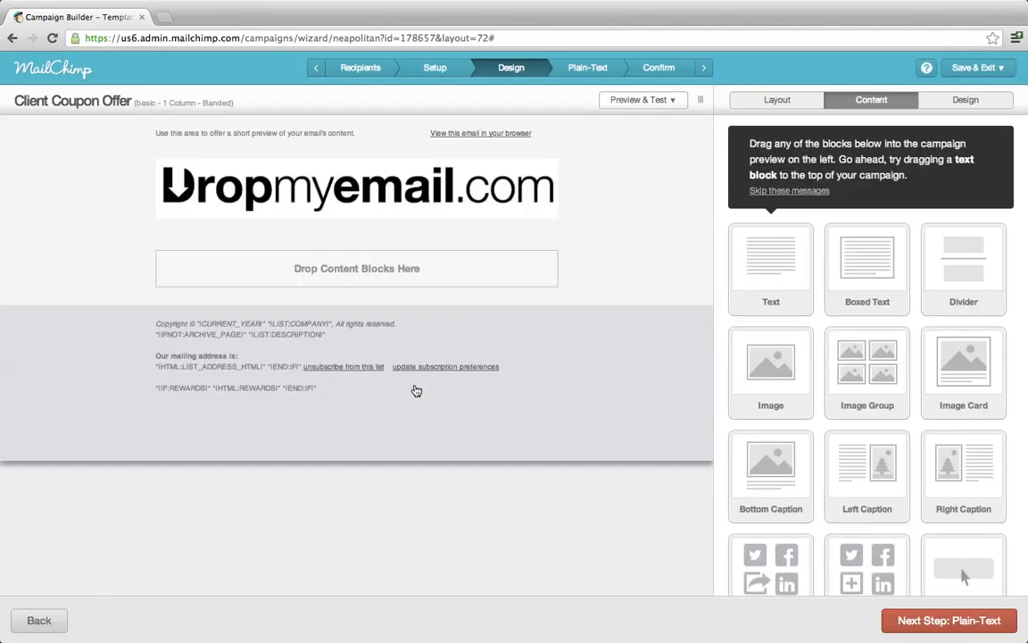
{"action": "left_click_drag", "start_coordinate": [860, 263], "coordinate": [268, 259]}
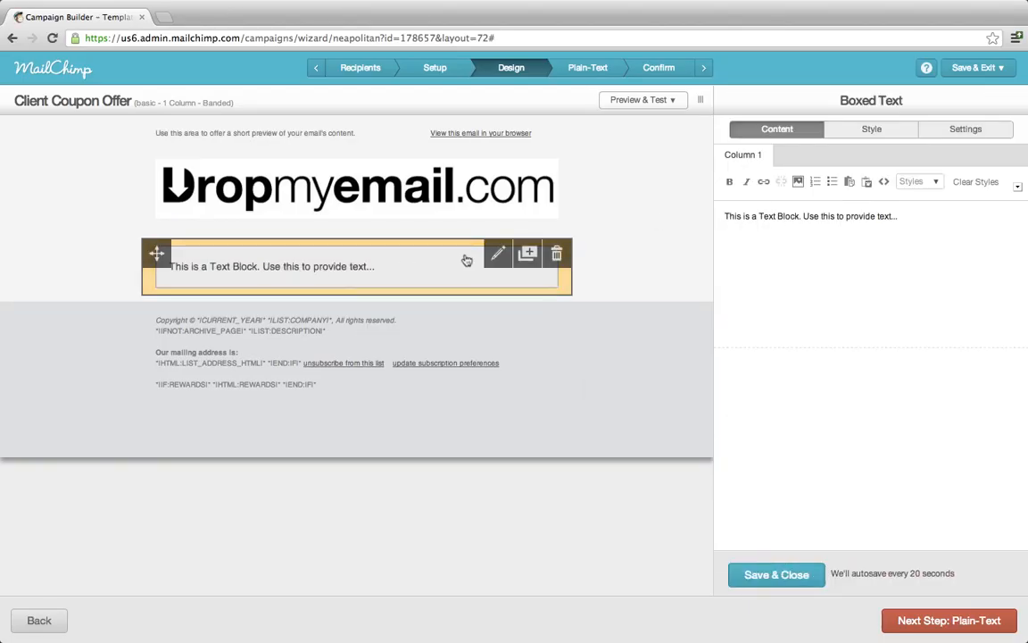
Replace the placeholder with 'Hello' followed by the First Name merge tag *|FNAME|*.
{"action": "key", "text": "super+a"}
{"action": "type", "text": "Hwllo"}
{"action": "key", "text": "BackSpace"}
{"action": "key", "text": "BackSpace"}
{"action": "key", "text": "BackSpace"}
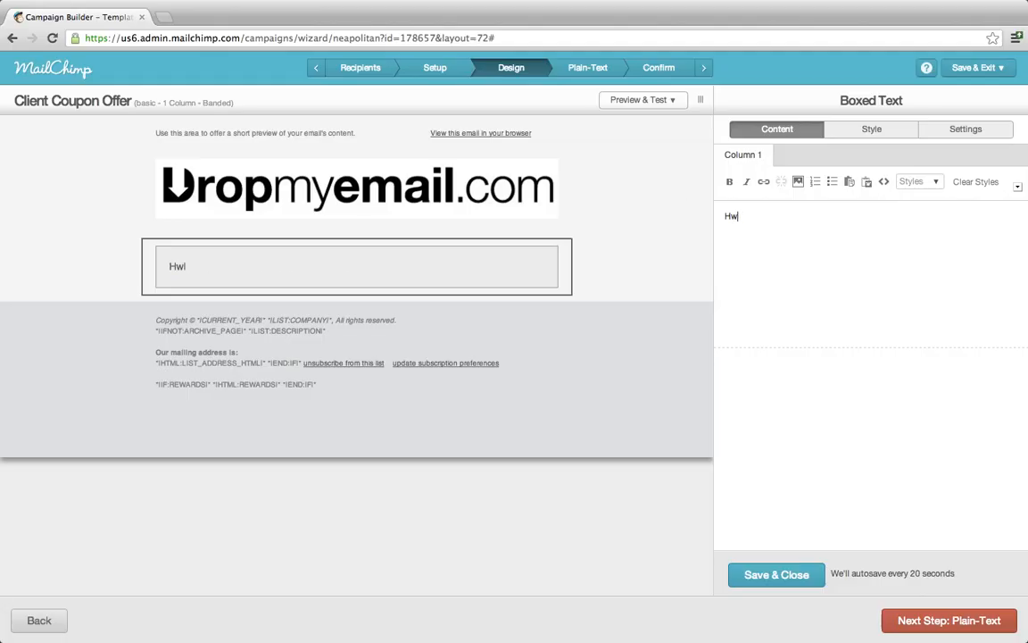
{"action": "type", "text": "llo"}
{"action": "key", "text": "BackSpace"}
{"action": "key", "text": "BackSpace"}
{"action": "key", "text": "BackSpace"}
{"action": "key", "text": "BackSpace"}
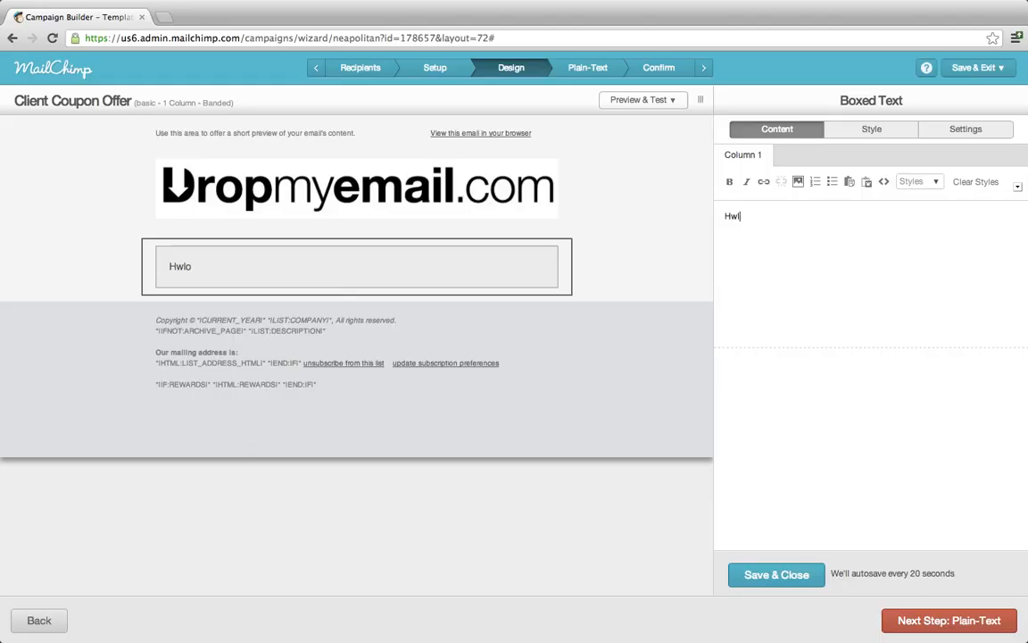
{"action": "type", "text": "wllo"}
{"action": "key", "text": "BackSpace"}
{"action": "key", "text": "BackSpace"}
{"action": "key", "text": "BackSpace"}
{"action": "key", "text": "BackSpace"}
{"action": "left_click", "coordinate": [1019, 188]}
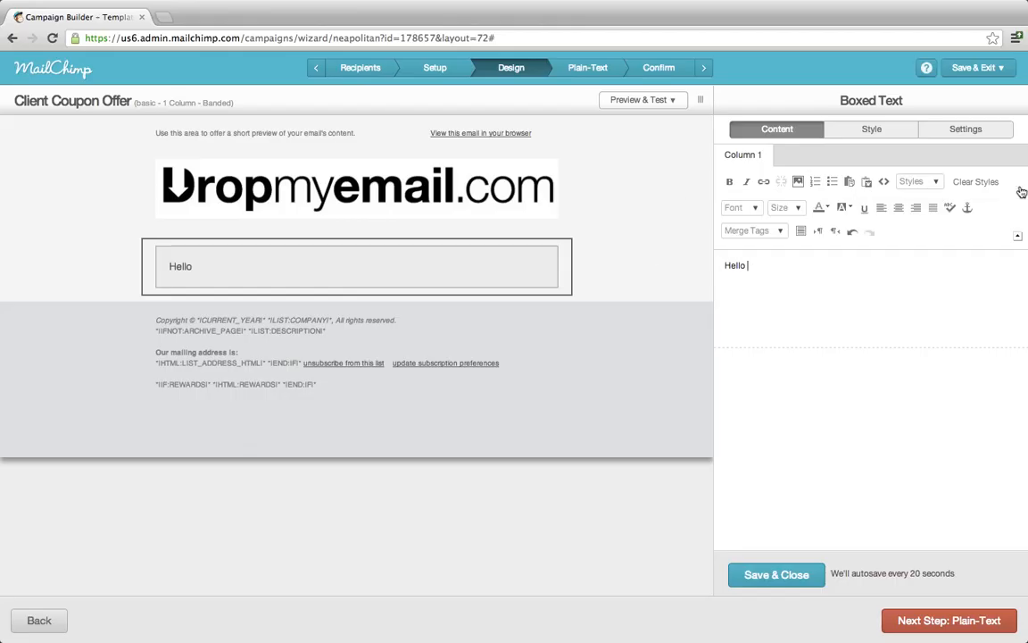
{"action": "left_click", "coordinate": [780, 231]}
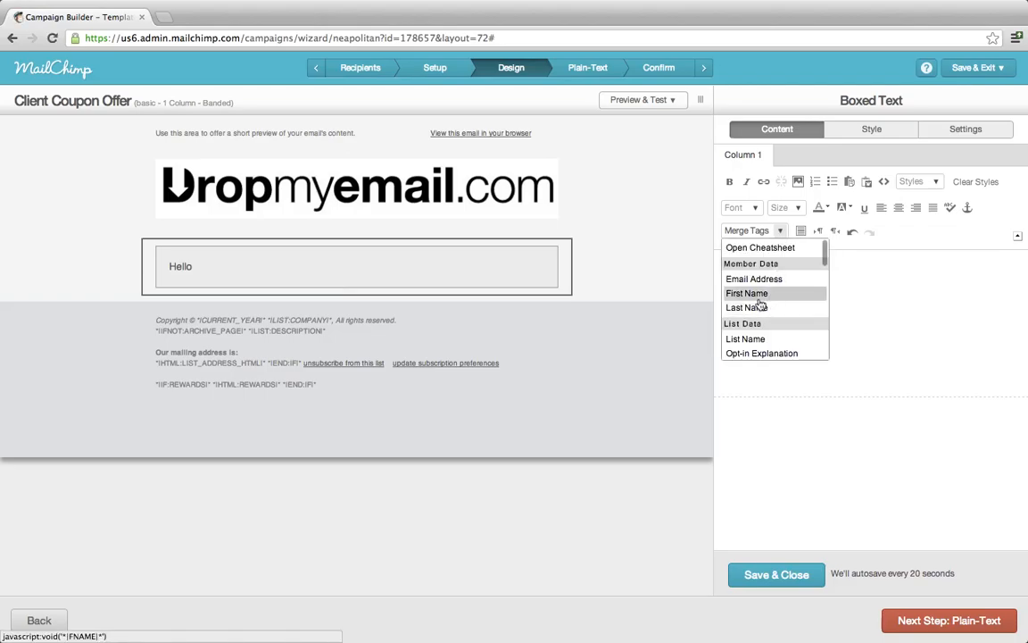
{"action": "left_click", "coordinate": [760, 293]}
Add the lines 'Your order has been confirmed.' and 'Thank you.', then save the block.
{"action": "key", "text": "Return"}
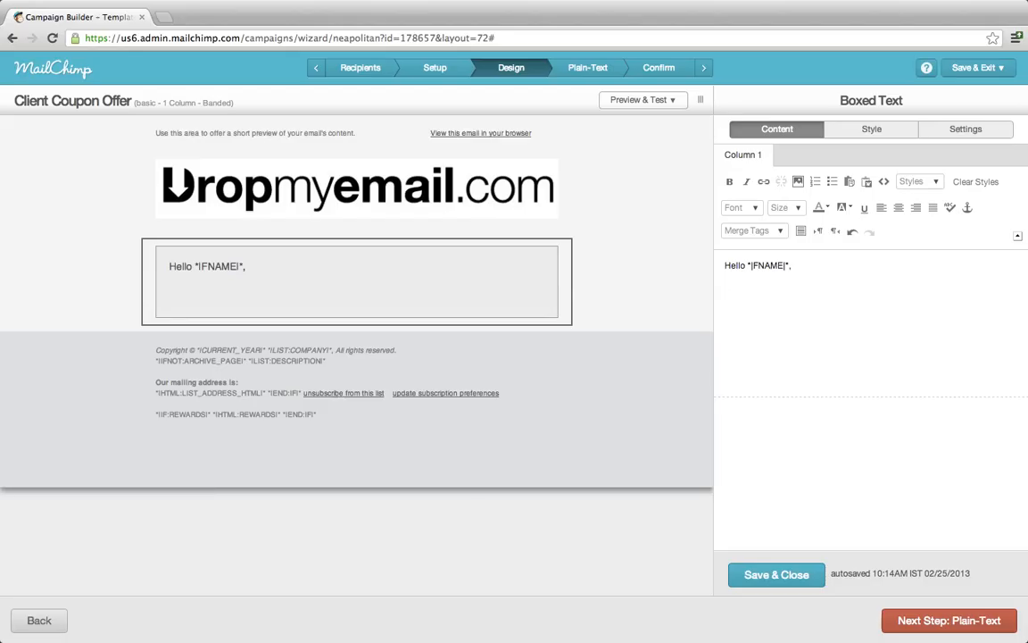
{"action": "type", "text": "Your"}
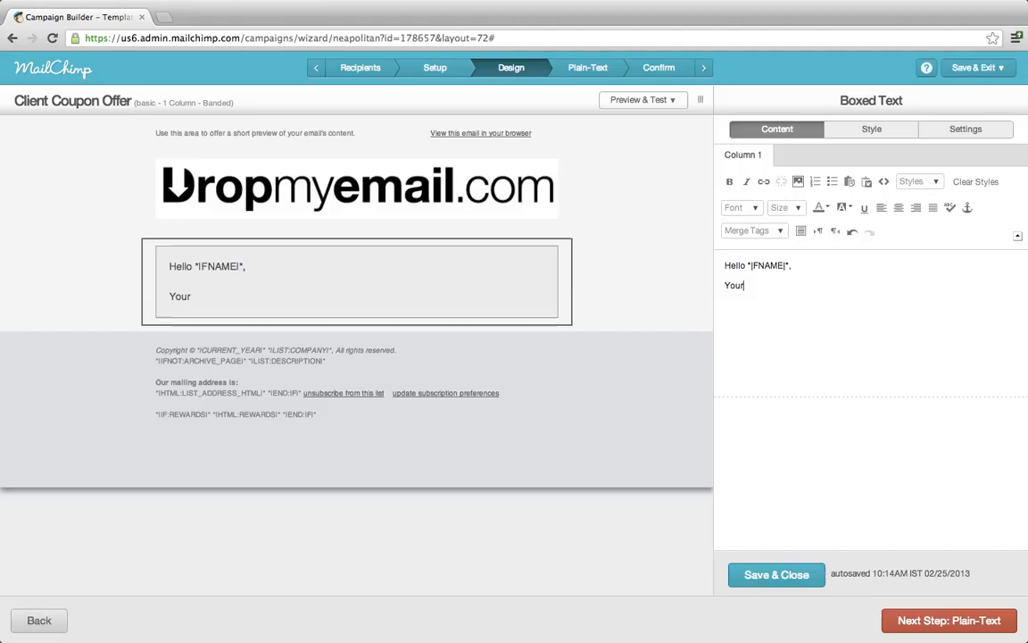
{"action": "type", "text": " order has b"}
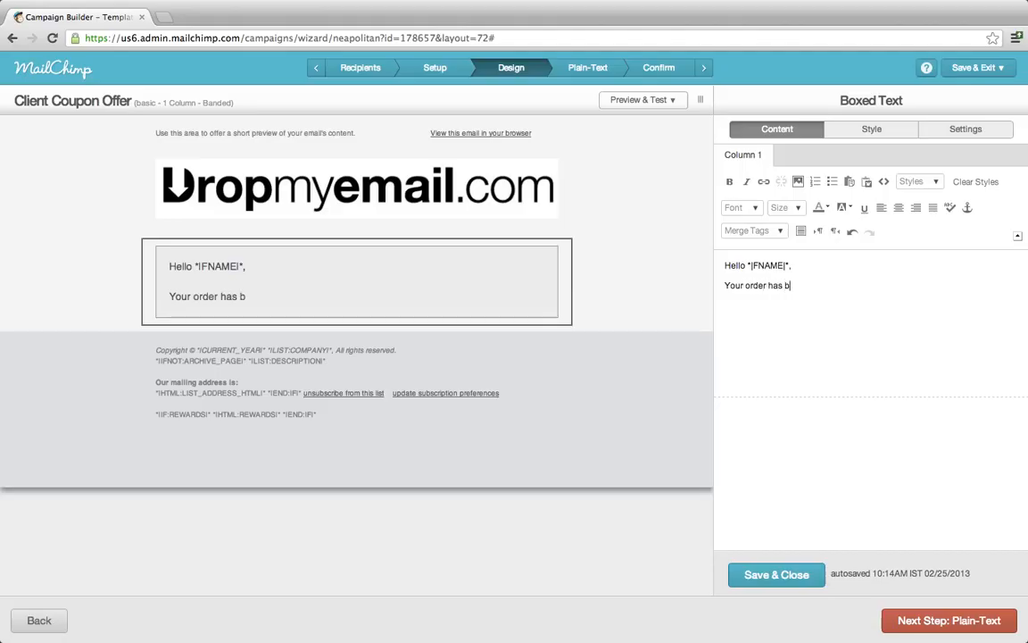
{"action": "type", "text": "een confirmed."}
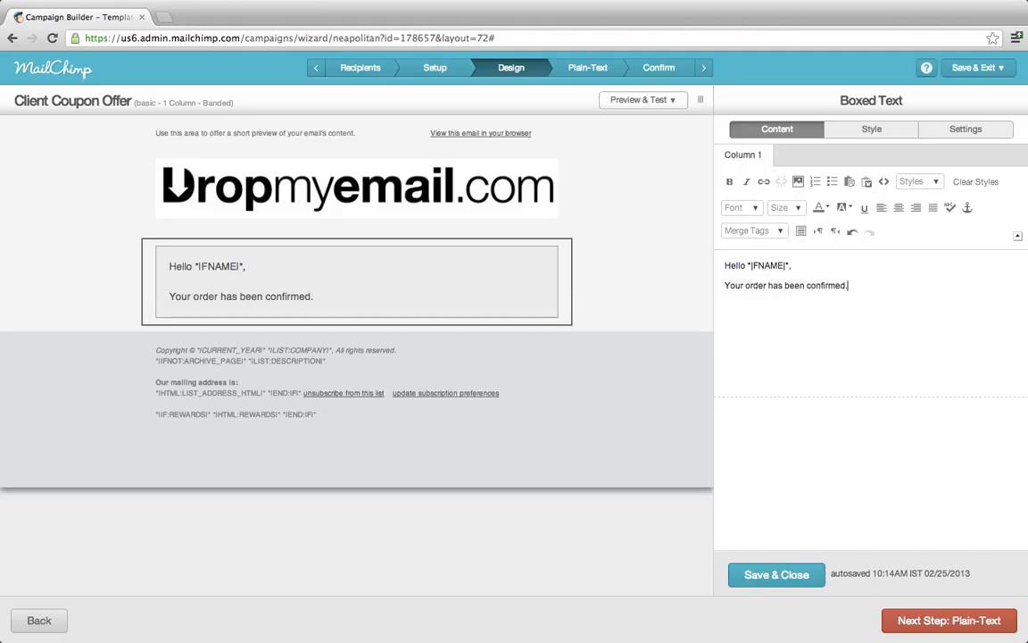
{"action": "key", "text": "Return"}
{"action": "type", "text": "Thank you."}
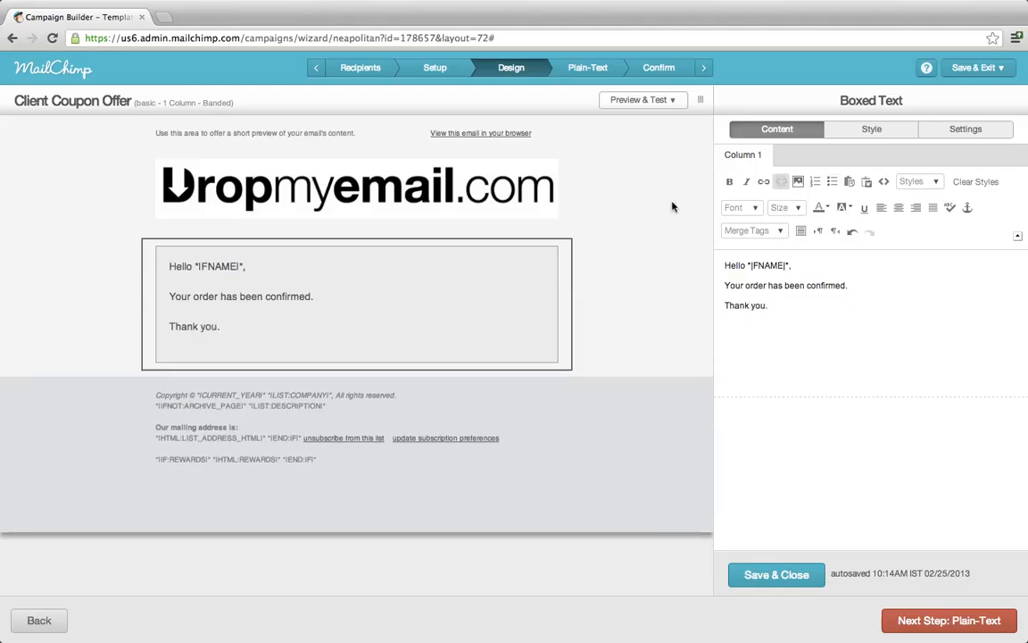
{"action": "left_click", "coordinate": [791, 577]}
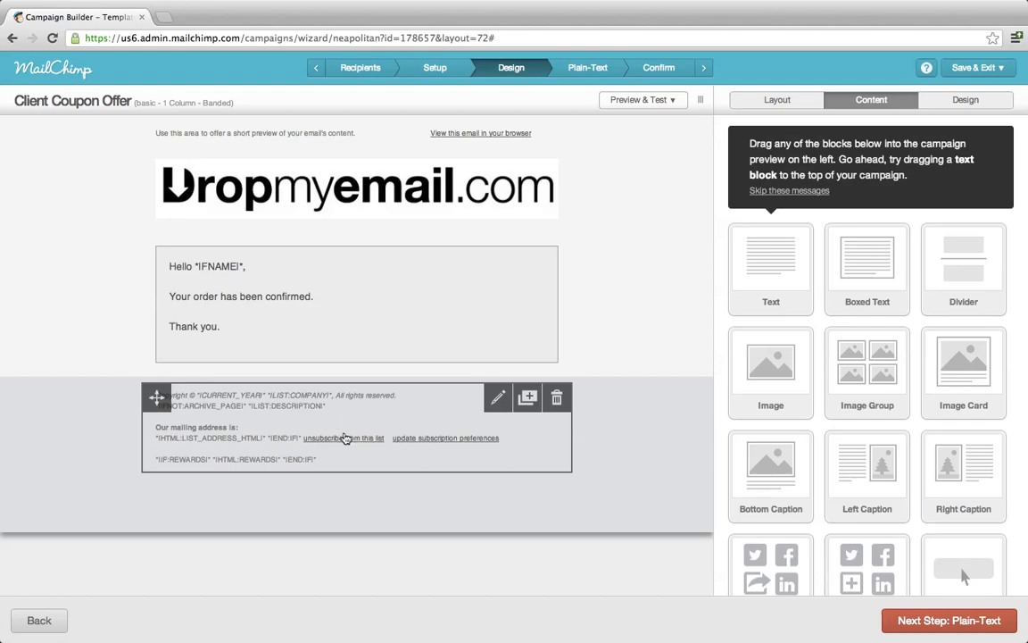
Replace the preheader text with 'Order Confirmation' and save it.
{"action": "left_click", "coordinate": [497, 398]}
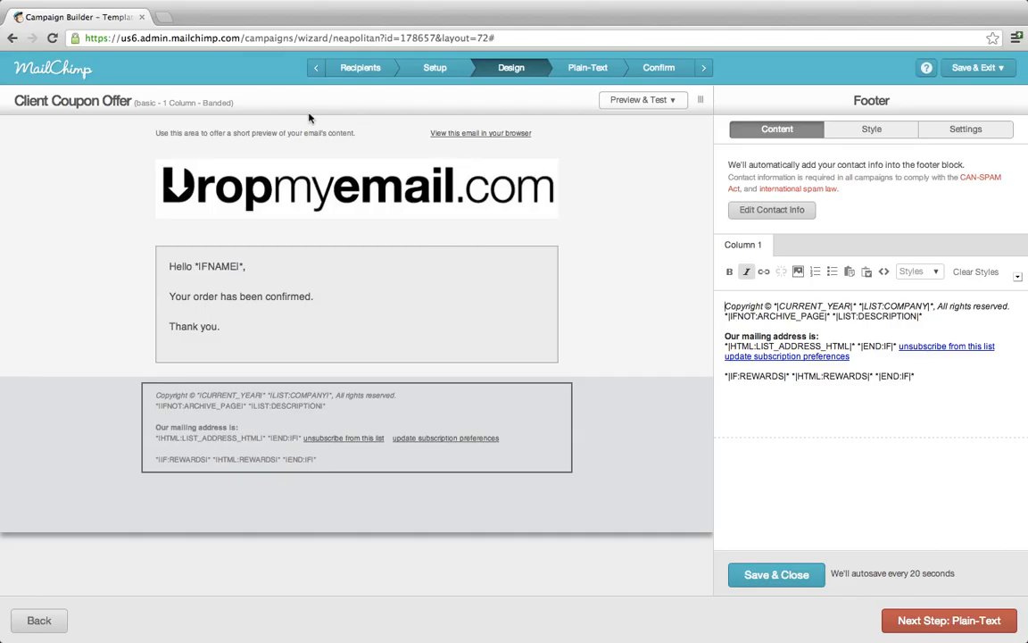
{"action": "left_click", "coordinate": [304, 141]}
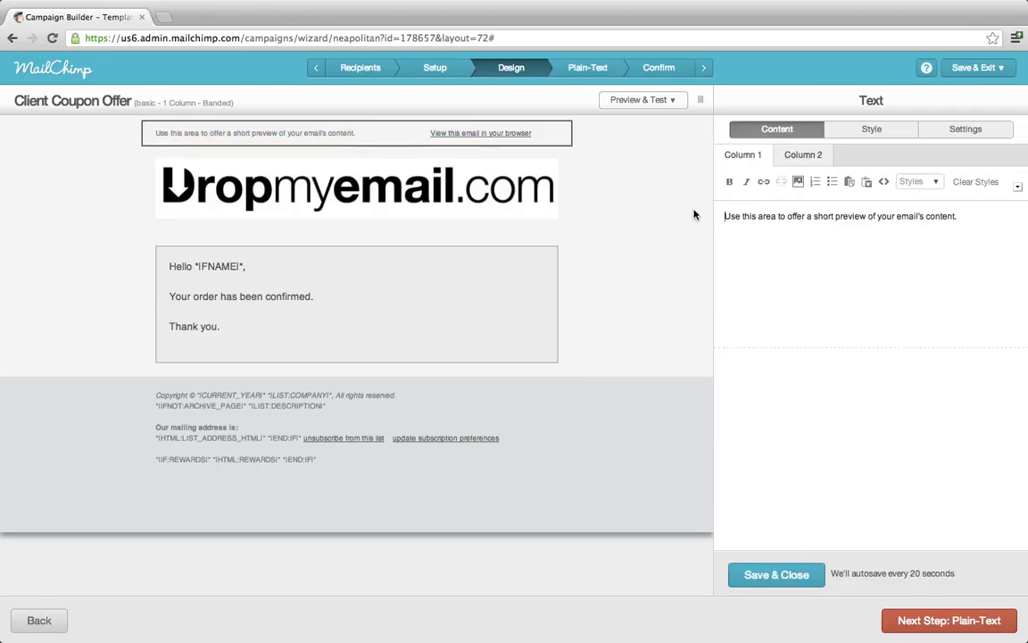
{"action": "key", "text": "super+a"}
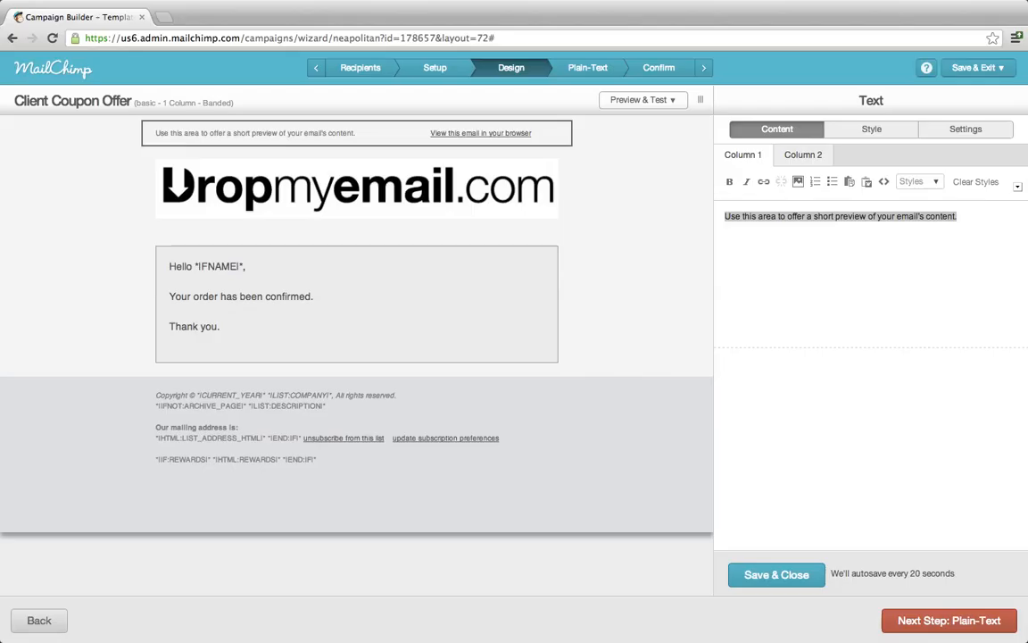
{"action": "type", "text": "Order"}
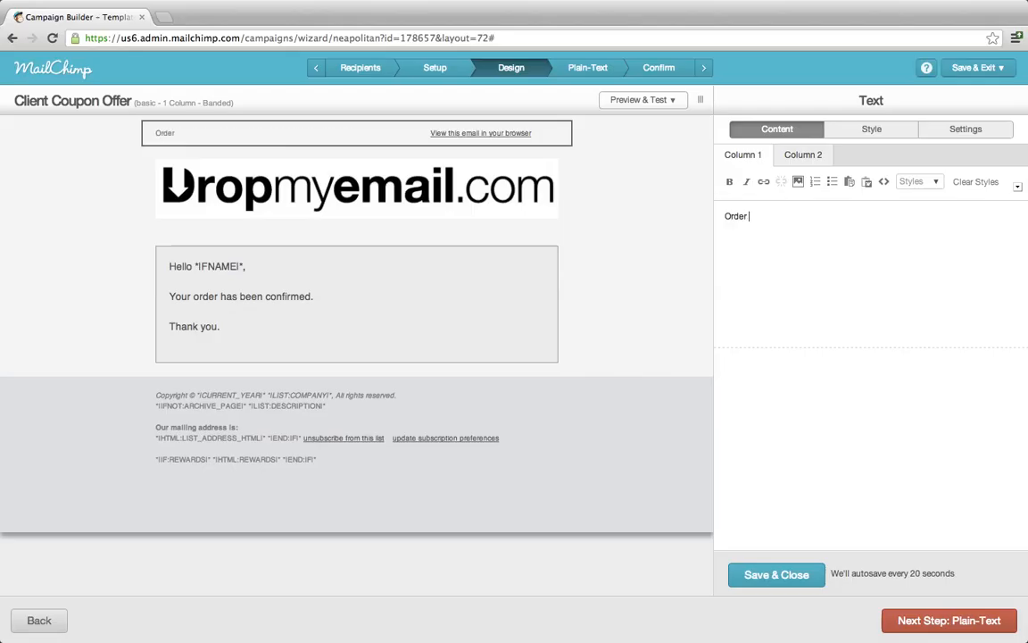
{"action": "type", "text": " Confirmation"}
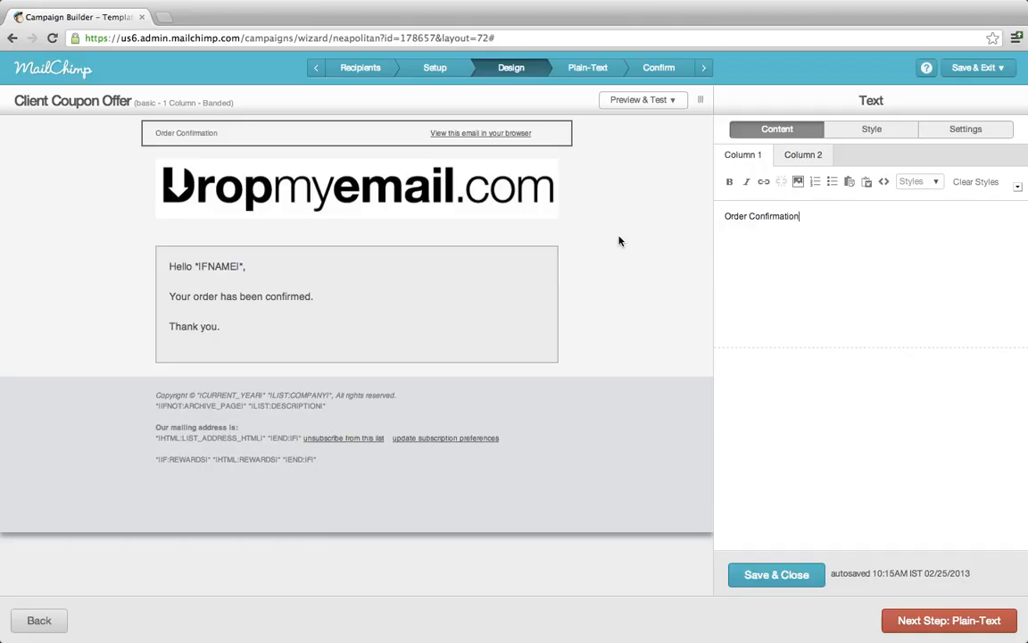
{"action": "left_click", "coordinate": [786, 577]}
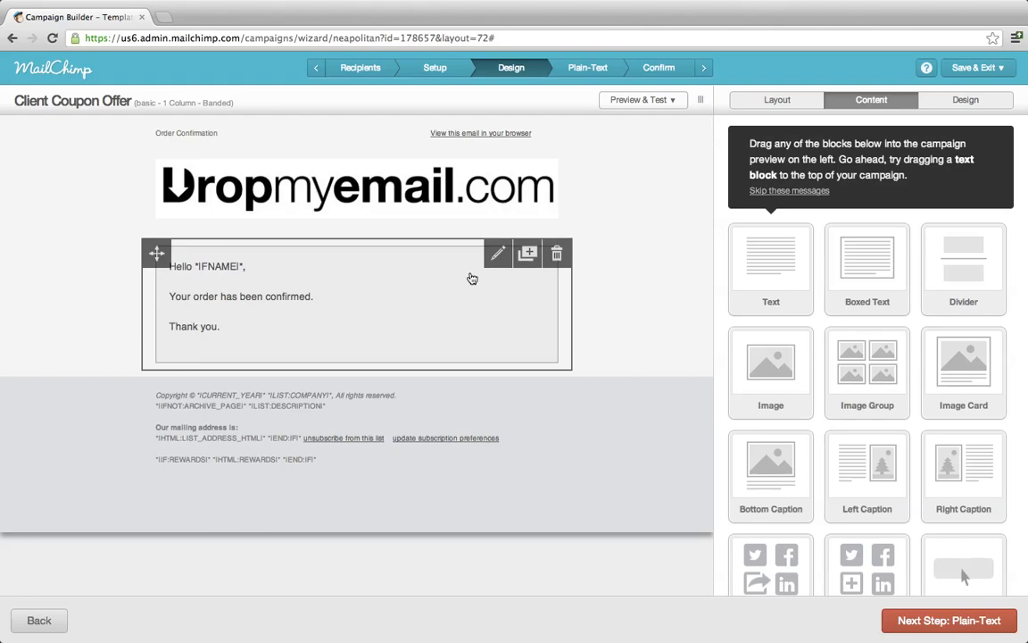
Advance the campaign from the Design step to the Plain-Text step.
{"action": "scroll", "coordinate": [859, 381], "scroll_direction": "down", "scroll_amount": 1}
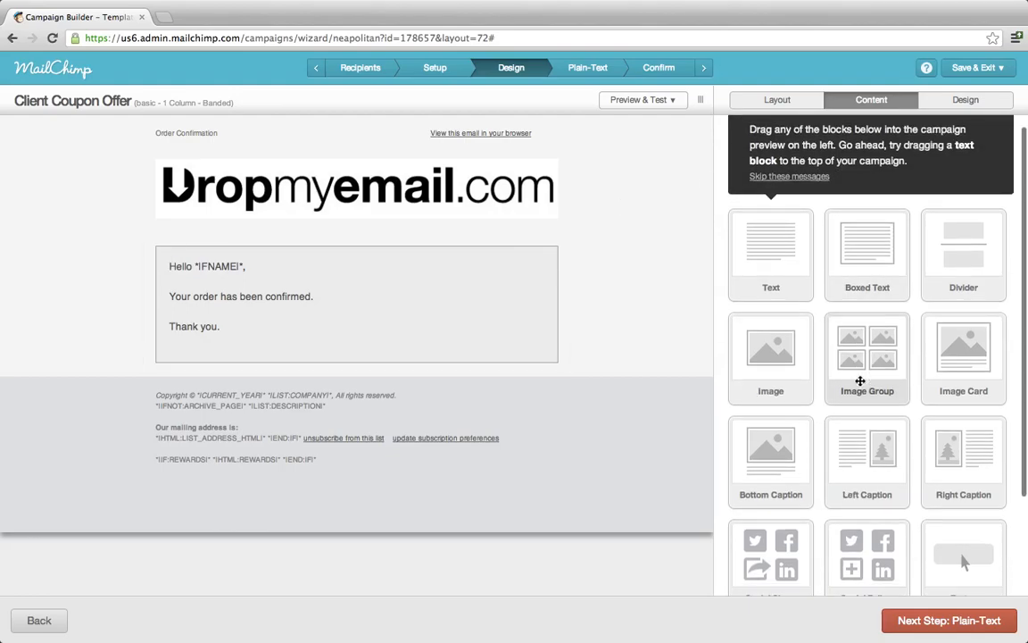
{"action": "scroll", "coordinate": [859, 381], "scroll_direction": "down", "scroll_amount": 3}
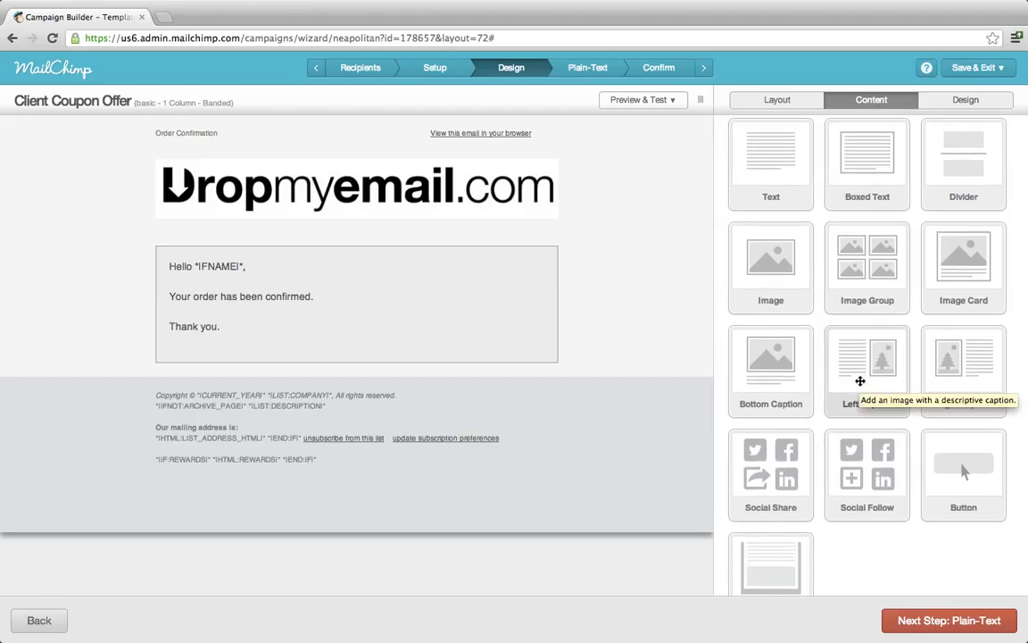
{"action": "left_click", "coordinate": [949, 624]}
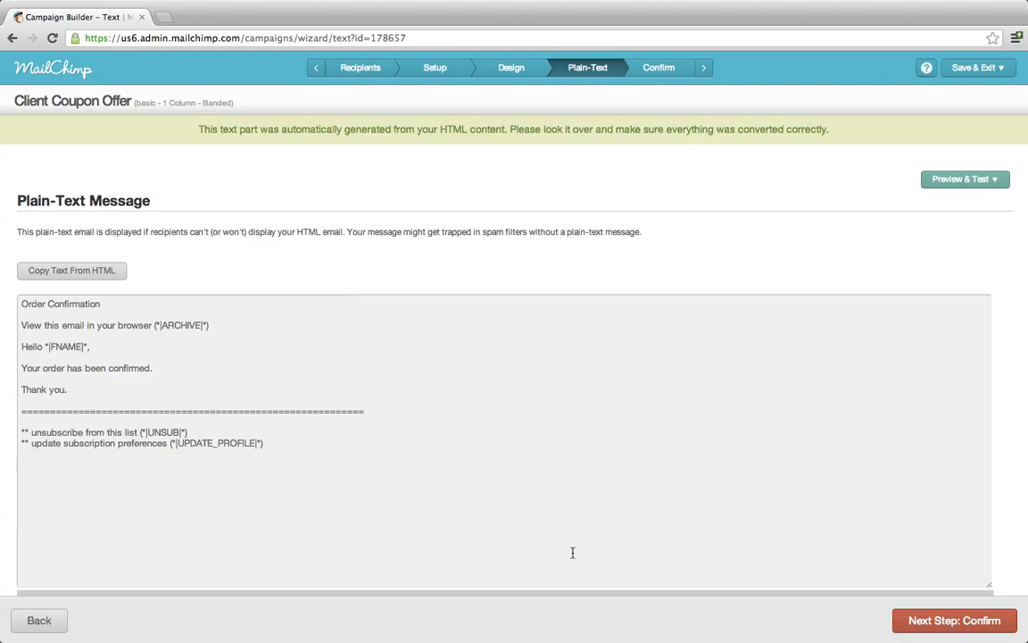
Delete the 'Order Confirmation' and browser-view lines so the plain text opens with 'Hello *|FNAME|*,'.
{"action": "left_click", "coordinate": [353, 334]}
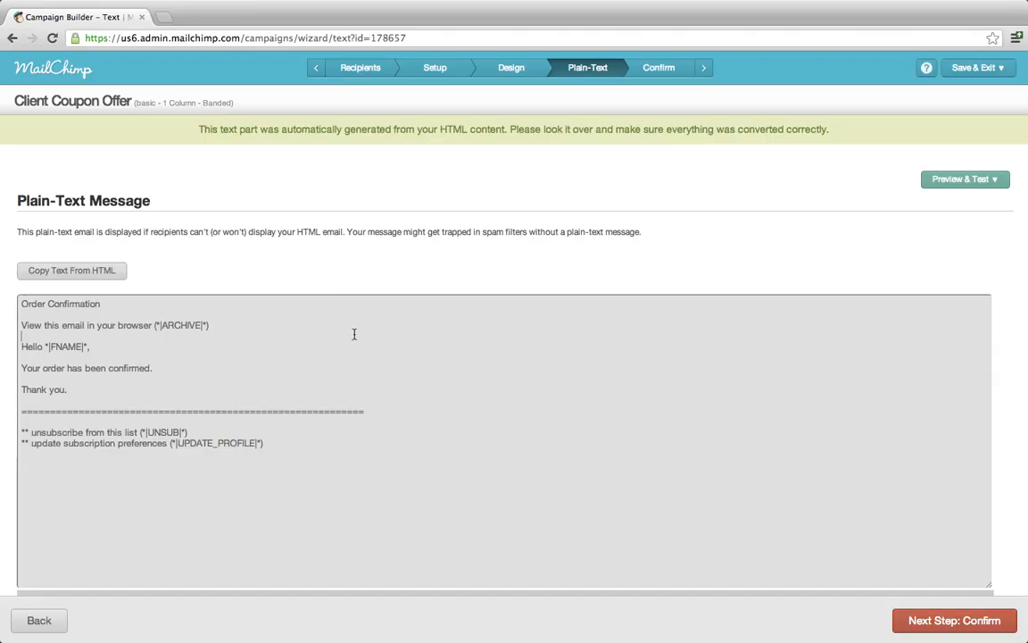
{"action": "key", "text": "shift+Down"}
{"action": "key", "text": "shift+Down"}
{"action": "key", "text": "shift+Down"}
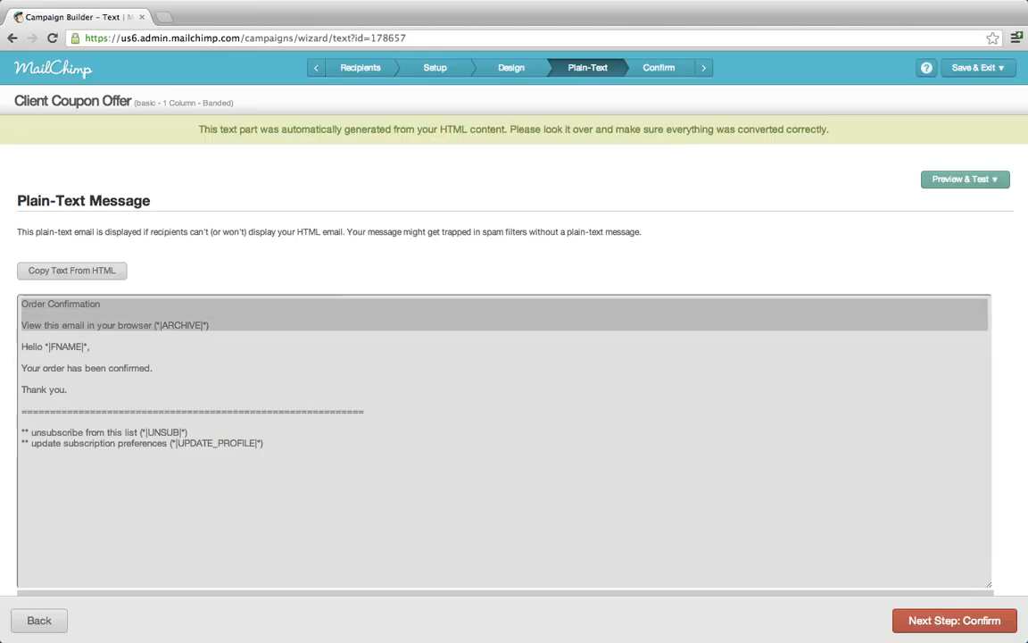
{"action": "key", "text": "Delete"}
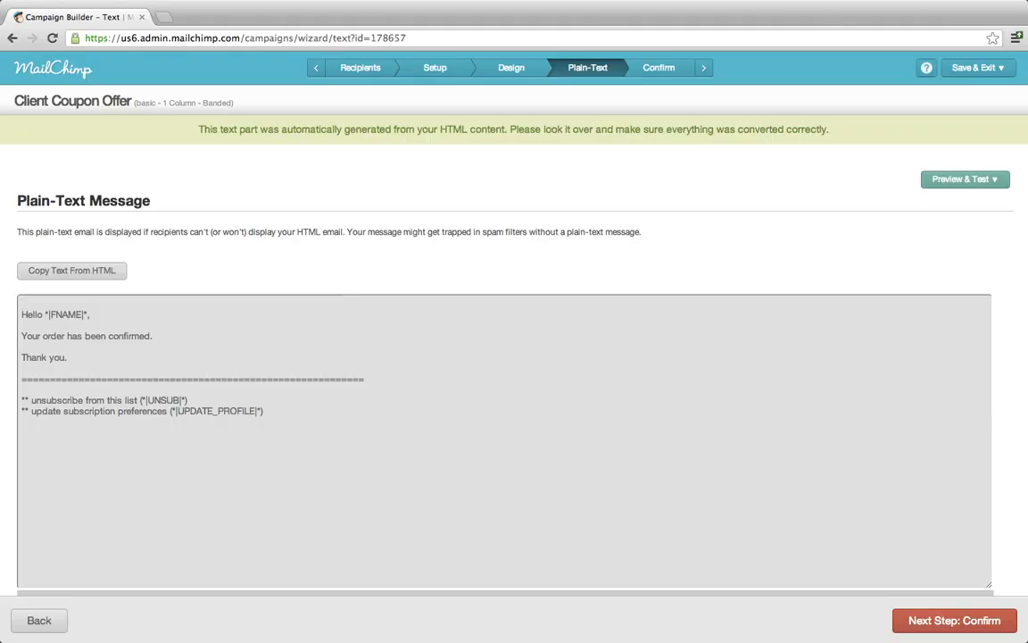
{"action": "key", "text": "Delete"}
{"action": "key", "text": "Down"}
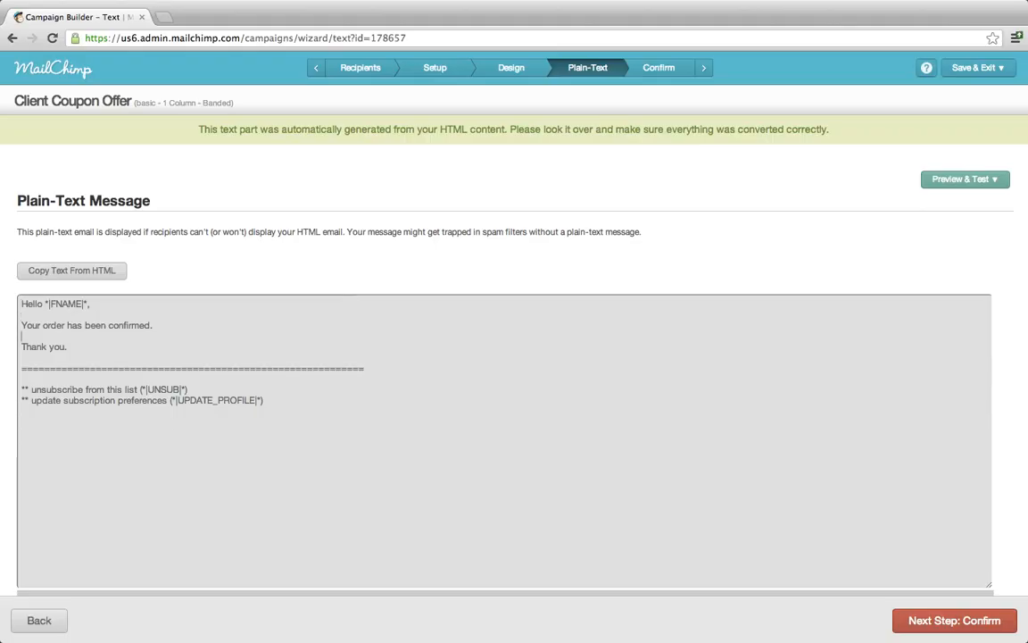
{"action": "left_click", "coordinate": [929, 626]}
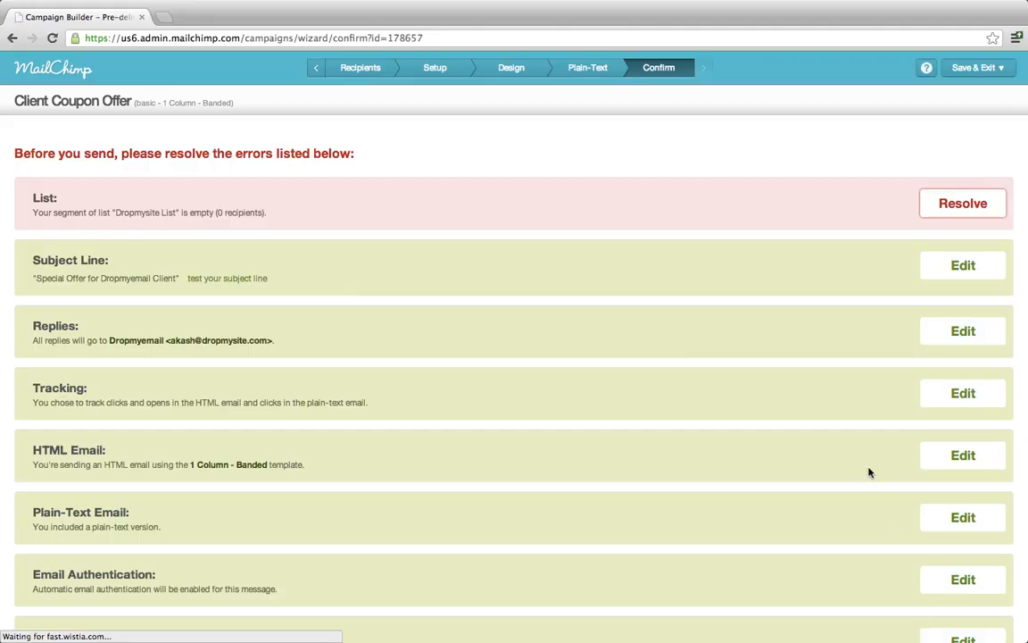
Resolve the List error to reach Recipients, where the 'Last Name is' segment matches 0 recipients.
{"action": "scroll", "coordinate": [870, 473], "scroll_direction": "down", "scroll_amount": 3}
{"action": "scroll", "coordinate": [870, 473], "scroll_direction": "up", "scroll_amount": 3}
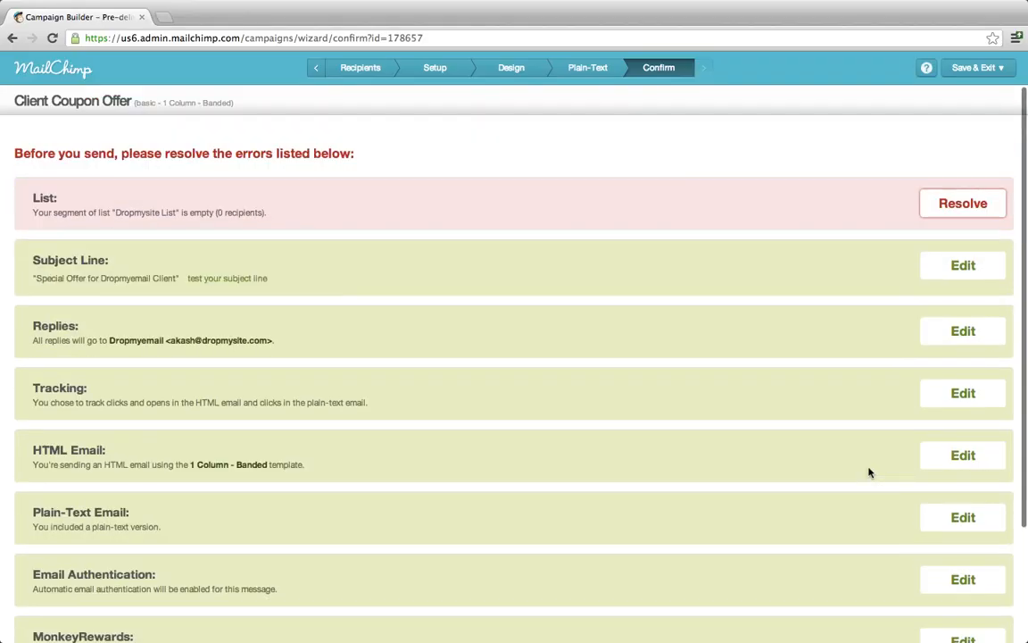
{"action": "left_click", "coordinate": [971, 212]}
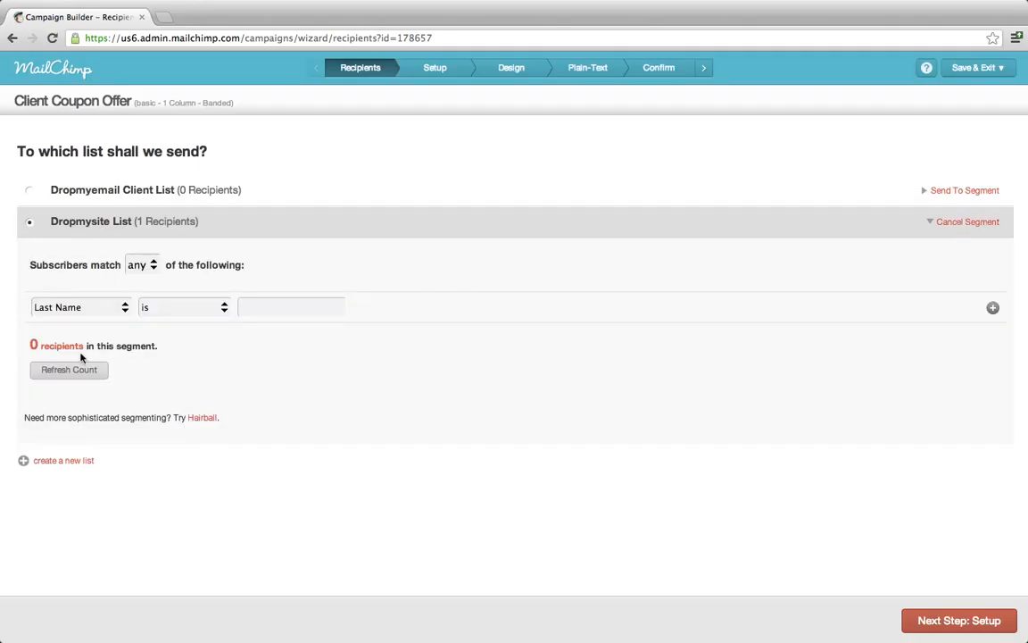
Cancel the 'Last Name is' segment so the campaign goes to the whole Dropmysite List (1 recipient).
{"action": "left_click", "coordinate": [86, 379]}
{"action": "left_click", "coordinate": [966, 221]}
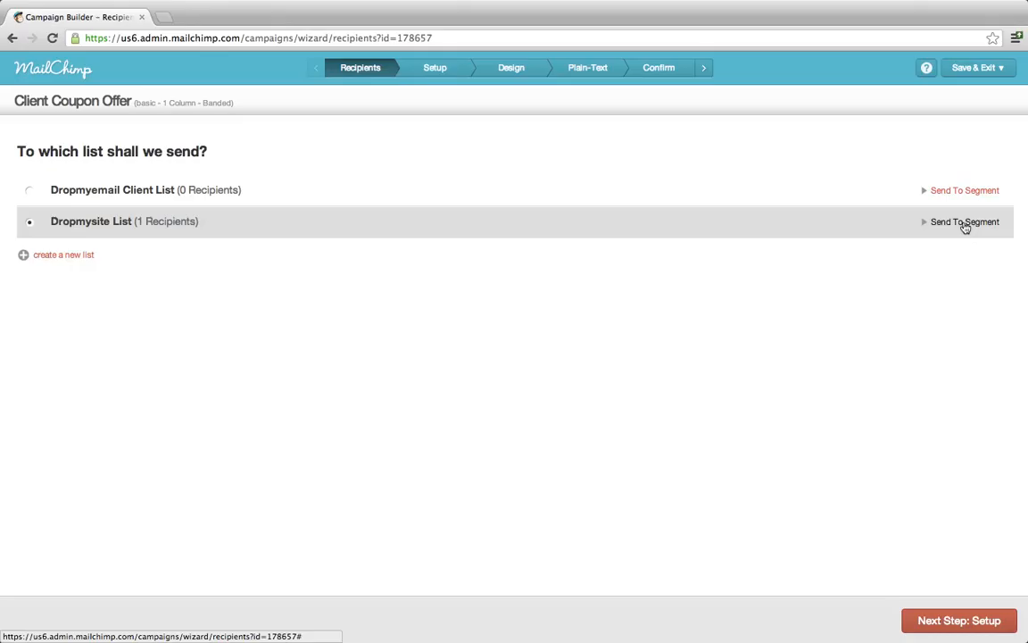
{"action": "left_click", "coordinate": [934, 620]}
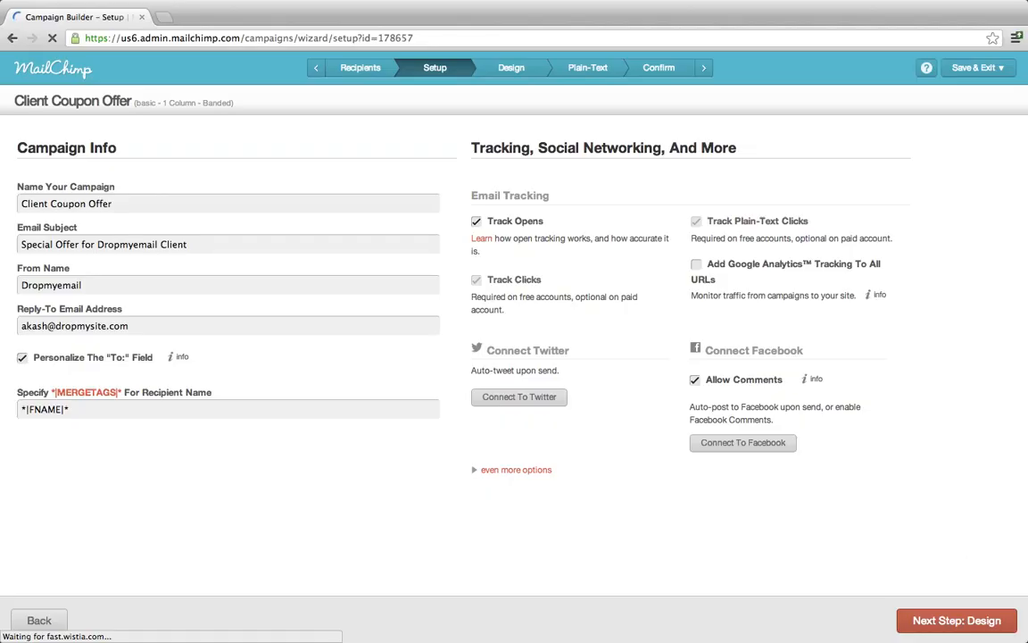
{"action": "left_click", "coordinate": [658, 69]}
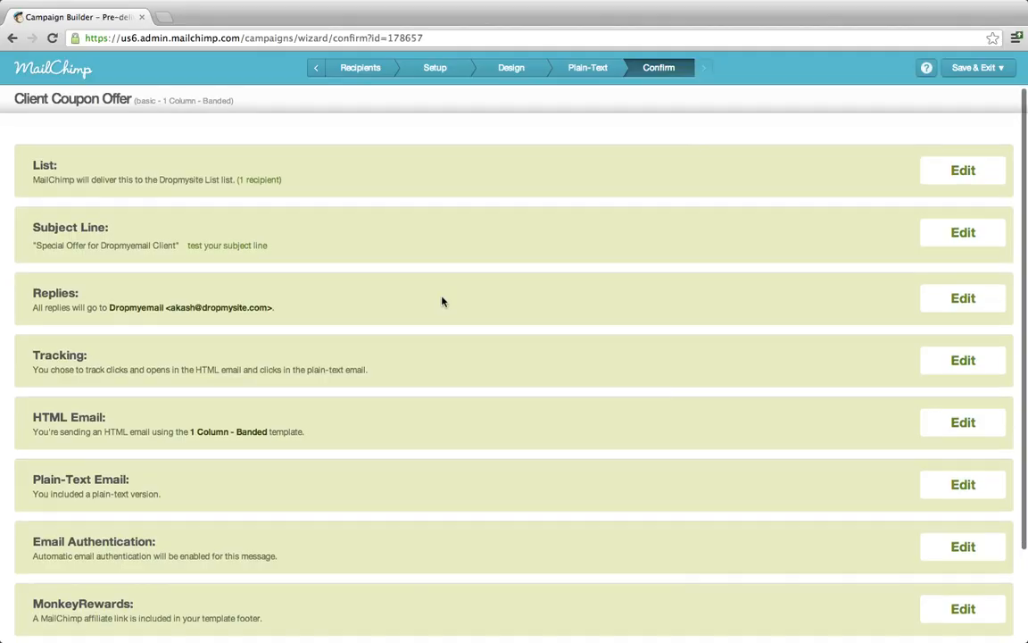
Show the schedule form (February 25 2013, 11:00 AM India time) and the Preview & Test options.
{"action": "scroll", "coordinate": [441, 302], "scroll_direction": "down", "scroll_amount": 3}
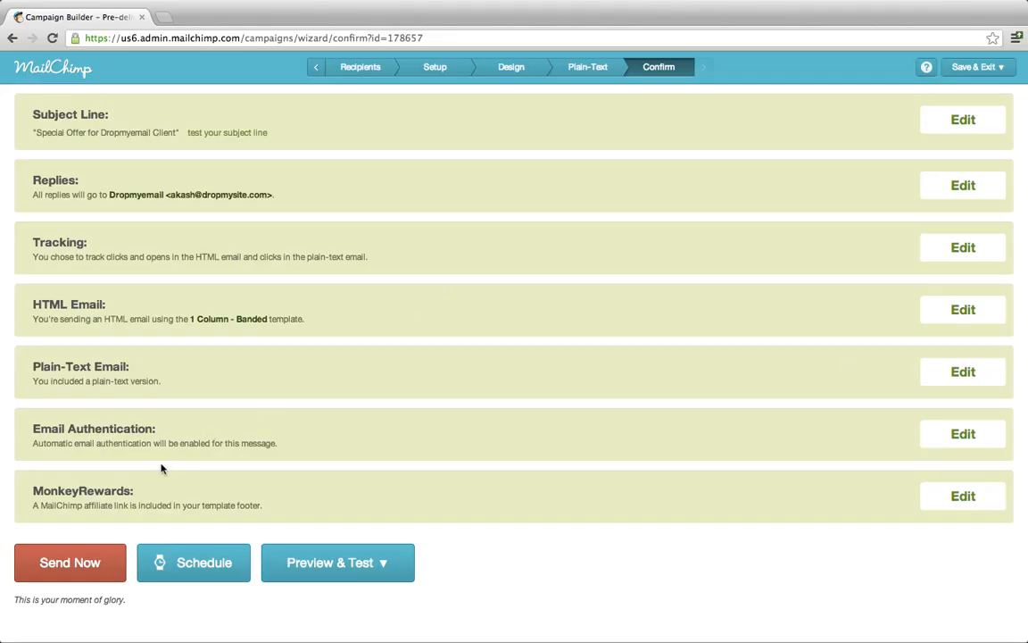
{"action": "left_click", "coordinate": [228, 564]}
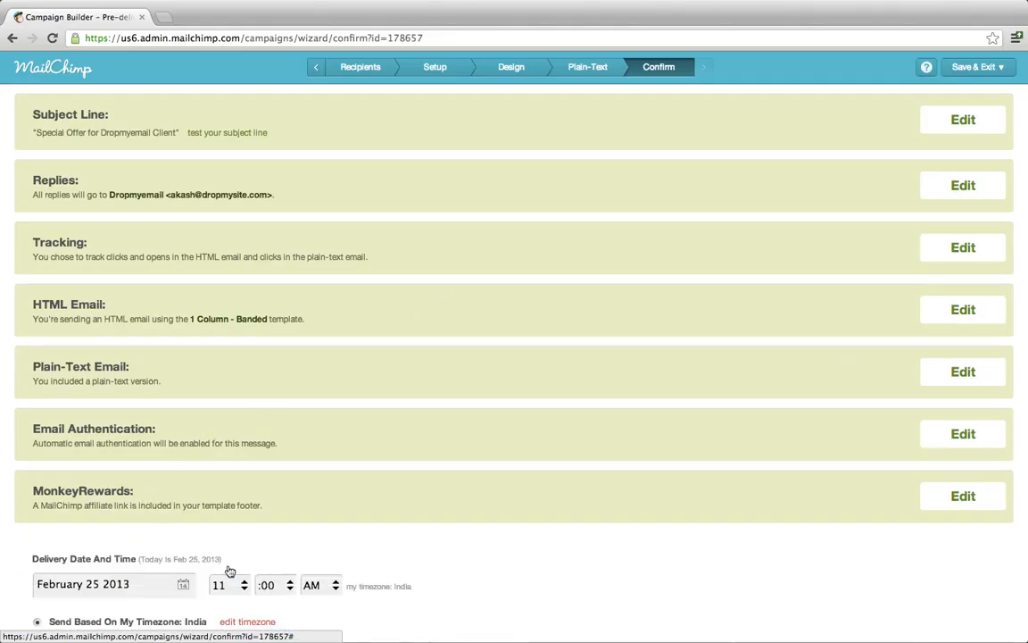
{"action": "scroll", "coordinate": [230, 572], "scroll_direction": "down", "scroll_amount": 4}
{"action": "scroll", "coordinate": [248, 476], "scroll_direction": "down", "scroll_amount": 2}
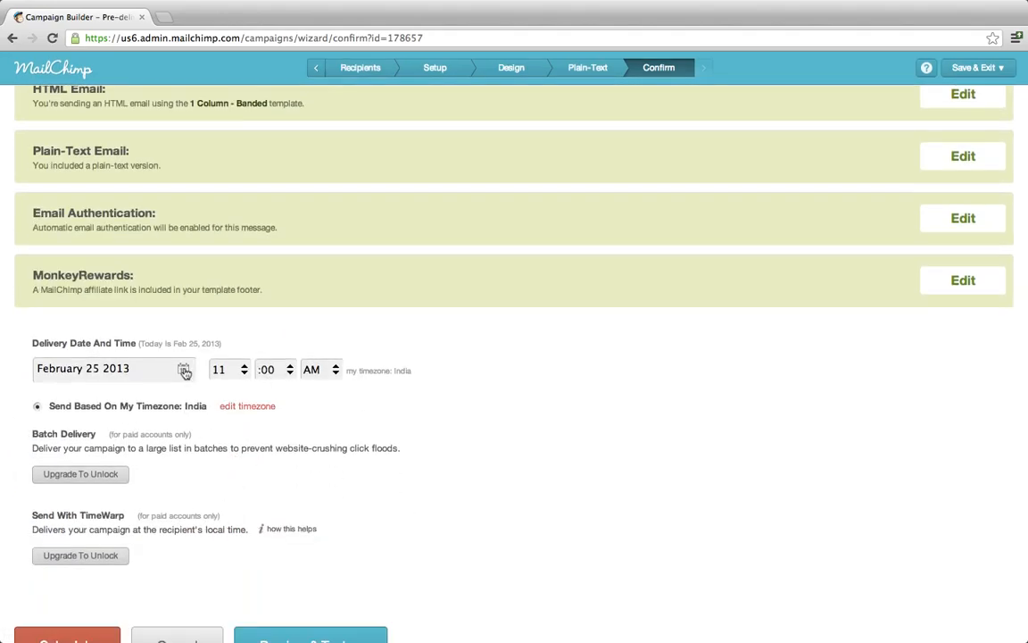
{"action": "scroll", "coordinate": [285, 482], "scroll_direction": "down", "scroll_amount": 2}
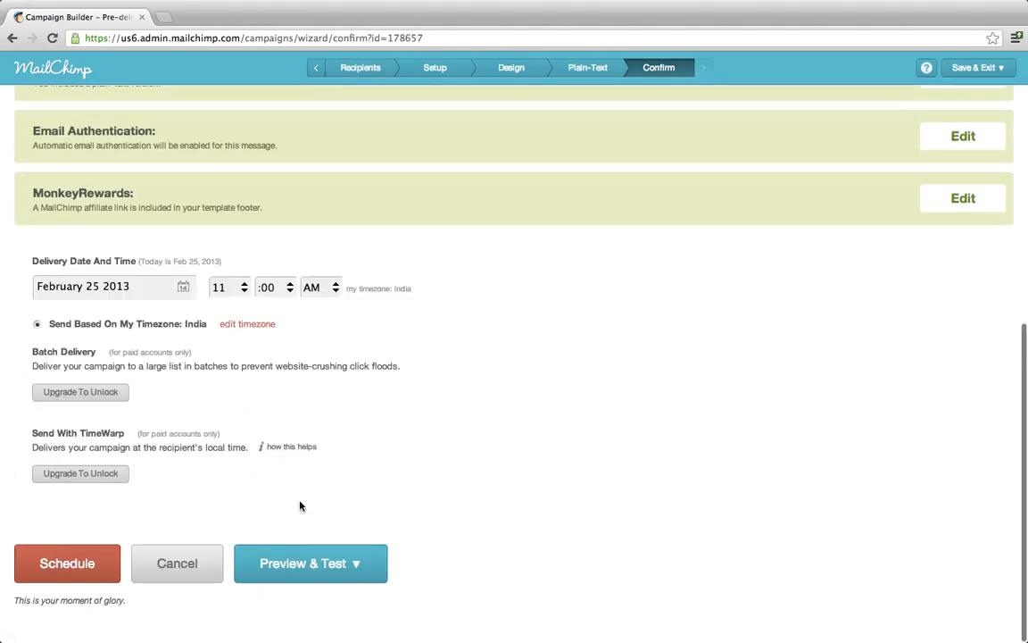
{"action": "left_click", "coordinate": [348, 560]}
{"action": "scroll", "coordinate": [348, 560], "scroll_direction": "down", "scroll_amount": 1}
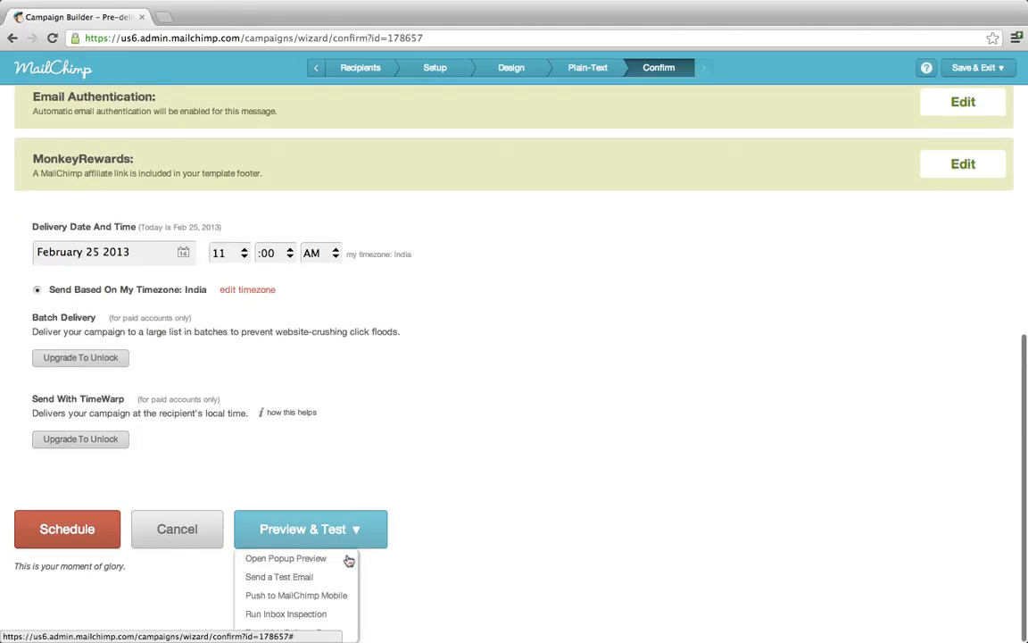
Close the Send a Test Email dialog without sending and cancel the scheduled delivery.
{"action": "left_click", "coordinate": [297, 576]}
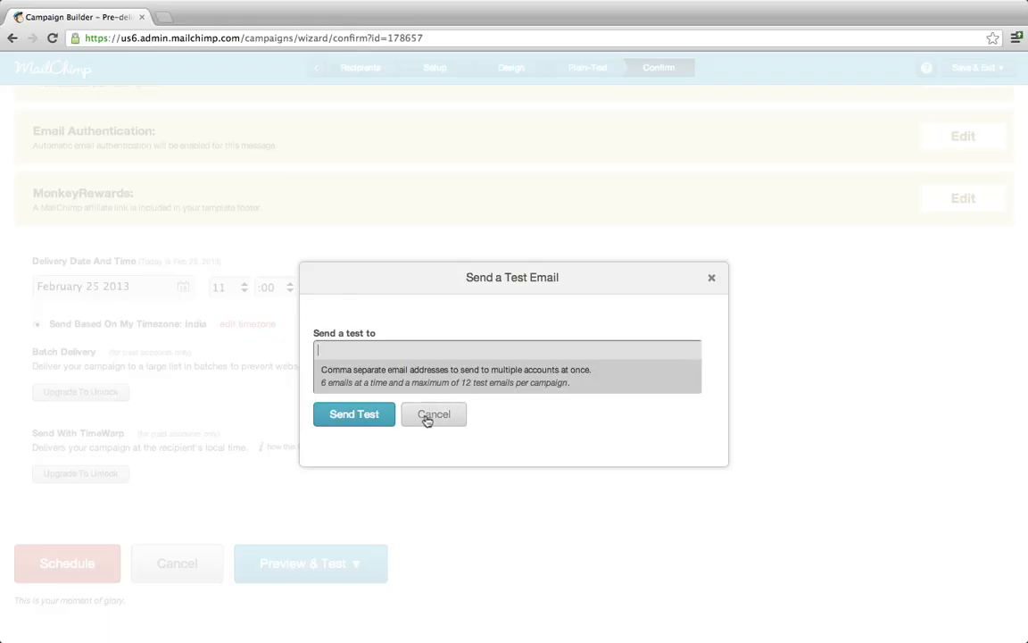
{"action": "left_click", "coordinate": [429, 417]}
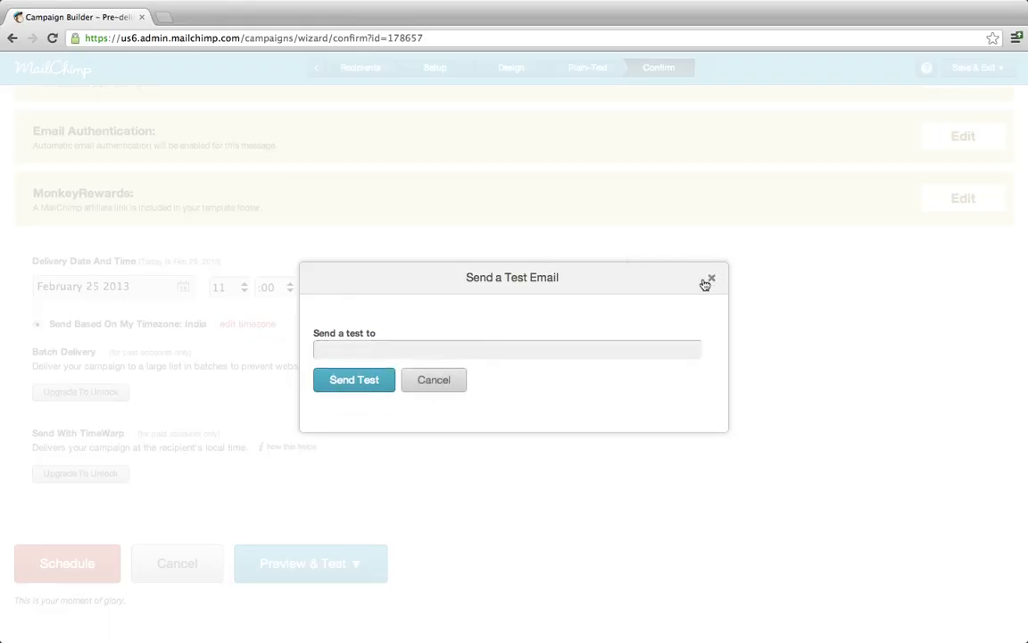
{"action": "left_click", "coordinate": [710, 279]}
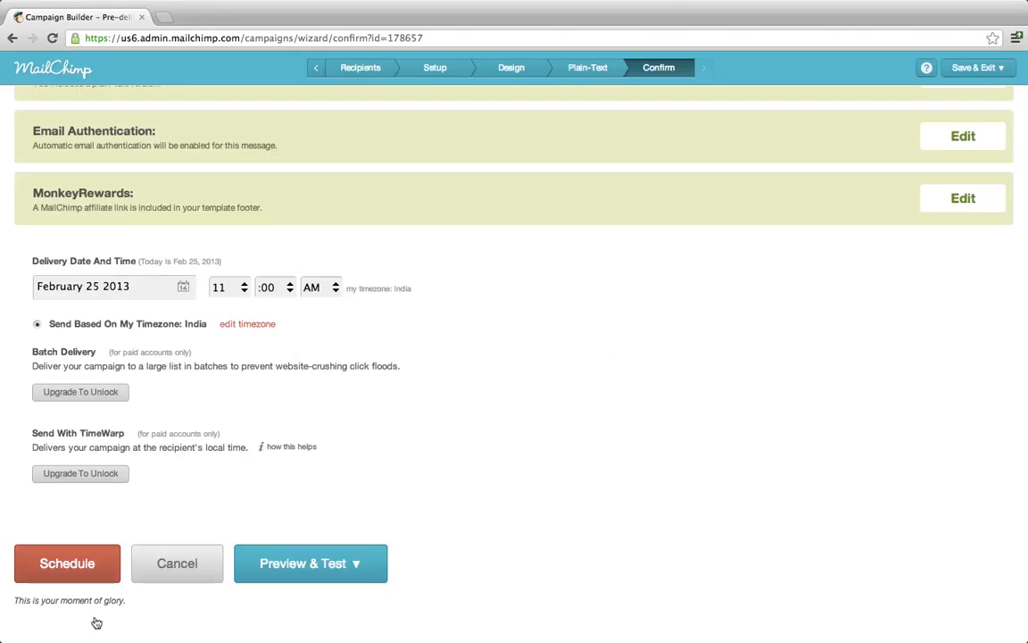
{"action": "left_click", "coordinate": [169, 568]}
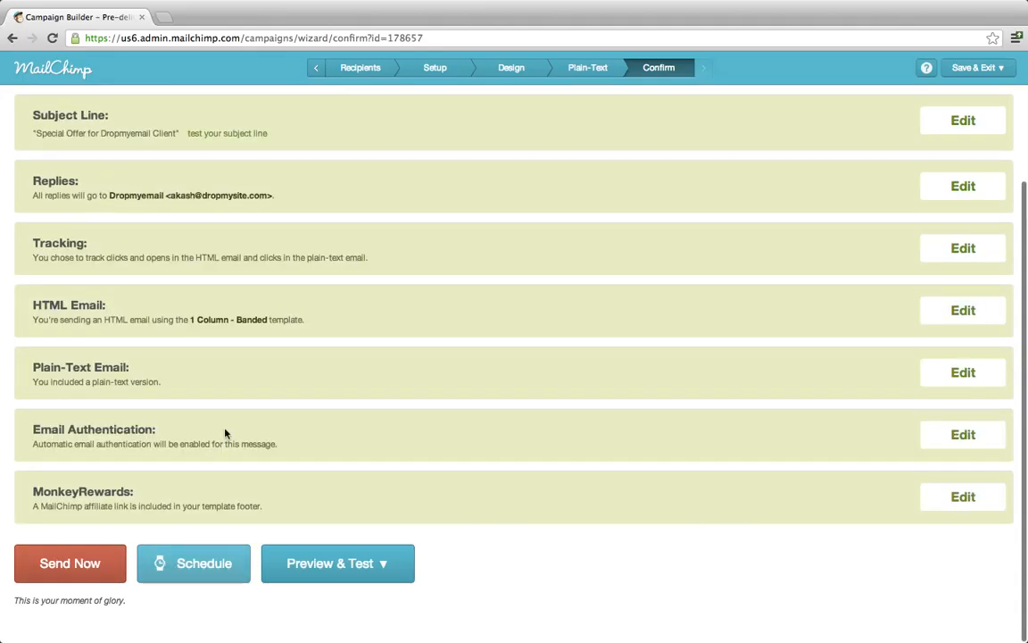
Send Client Coupon Offer now to the Dropmysite List and go to the Reports page.
{"action": "left_click", "coordinate": [63, 571]}
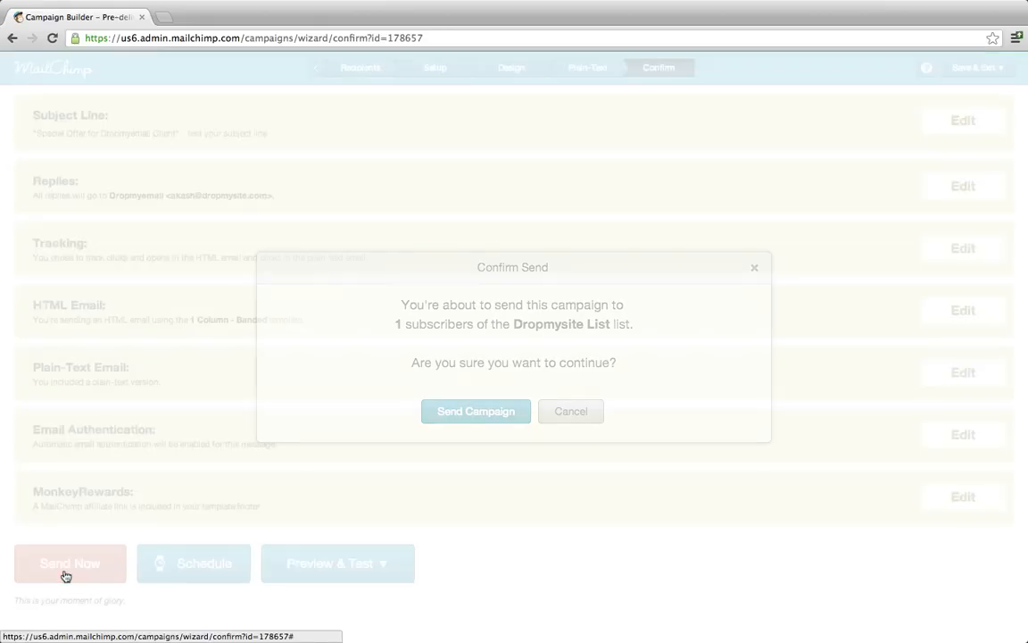
{"action": "left_click", "coordinate": [471, 415]}
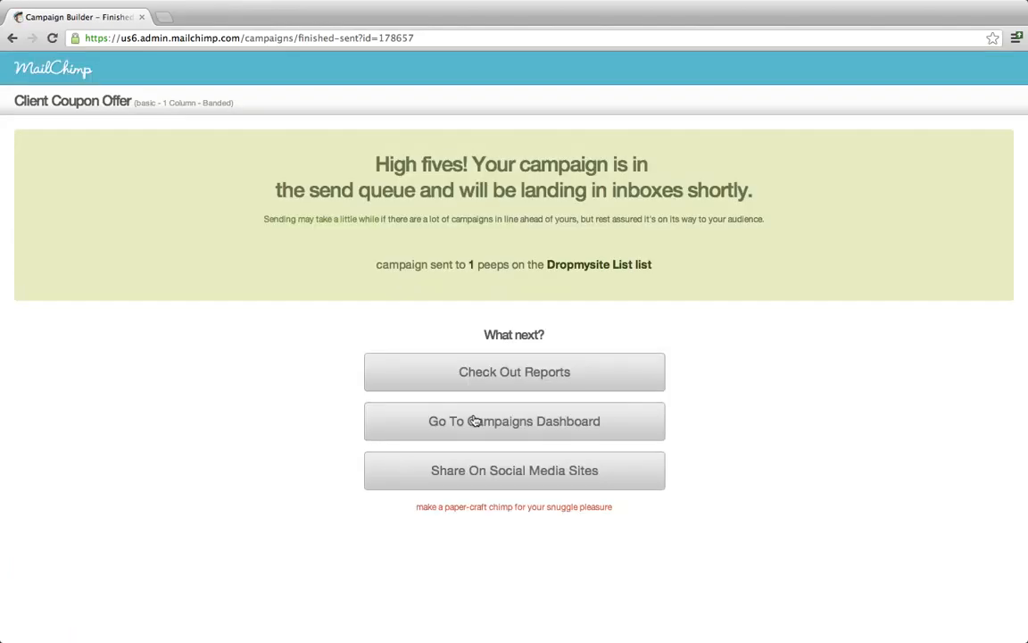
{"action": "left_click", "coordinate": [483, 372]}
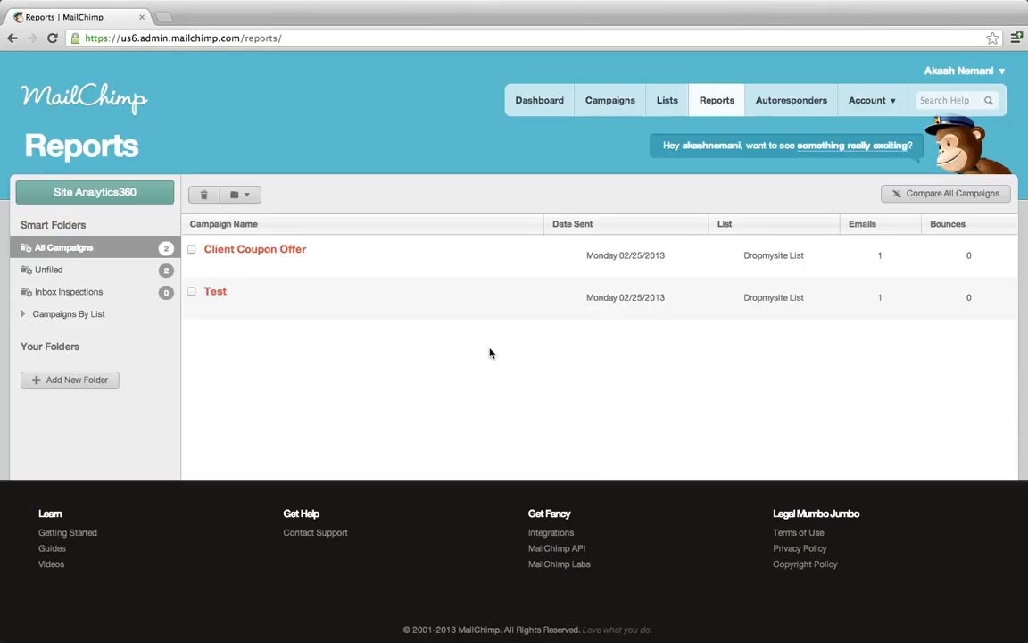
Open the Client Coupon Offer report and review its stats: 1 recipient, 1 unopened, 0 opens, 0 clicks.
{"action": "left_click", "coordinate": [266, 250]}
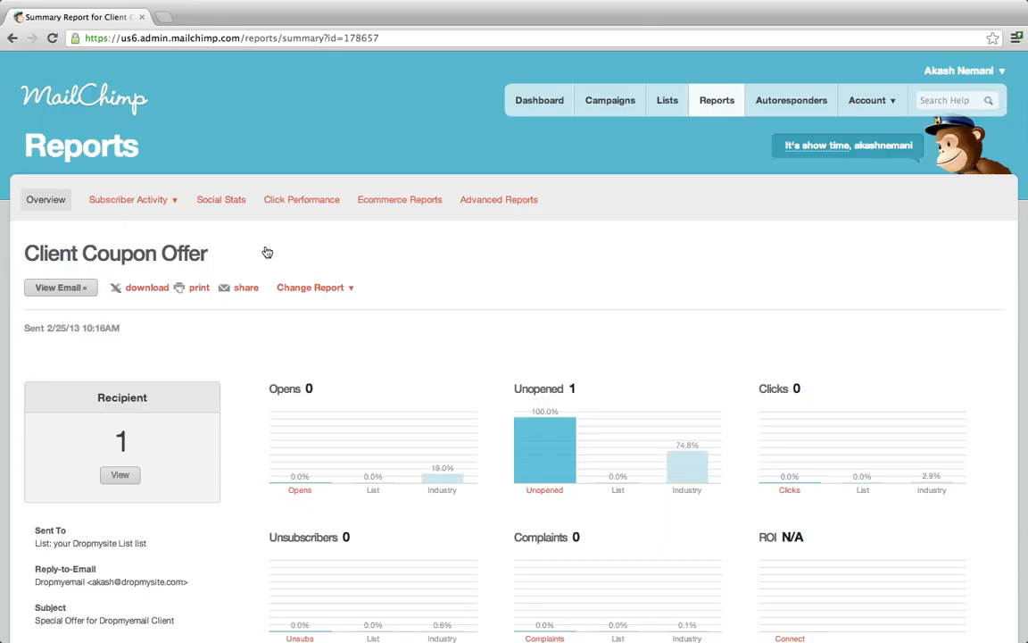
{"action": "scroll", "coordinate": [255, 267], "scroll_direction": "down", "scroll_amount": 1}
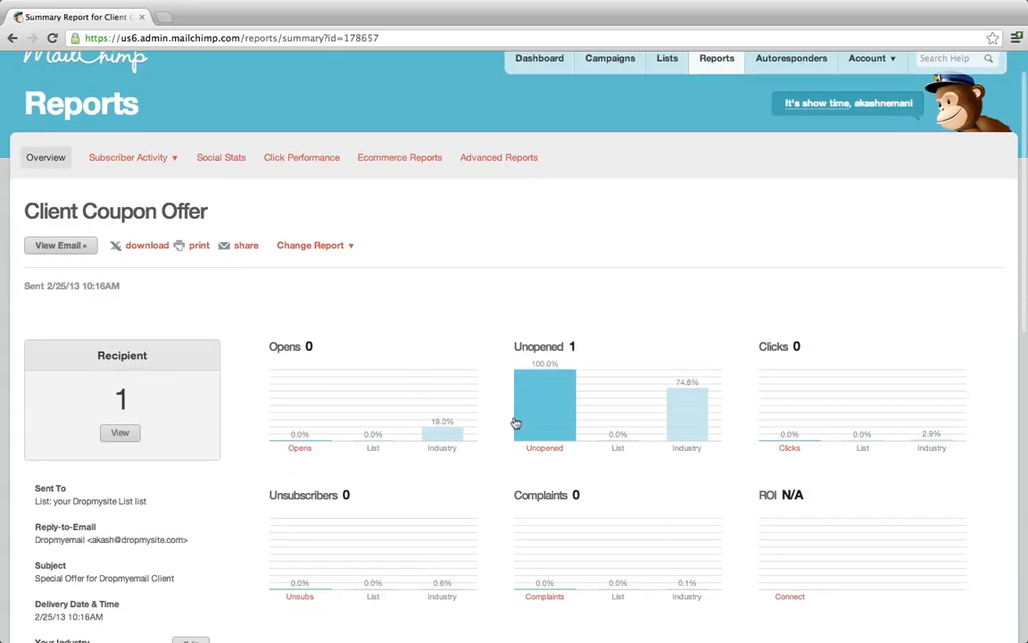
{"action": "scroll", "coordinate": [536, 407], "scroll_direction": "down", "scroll_amount": 3}
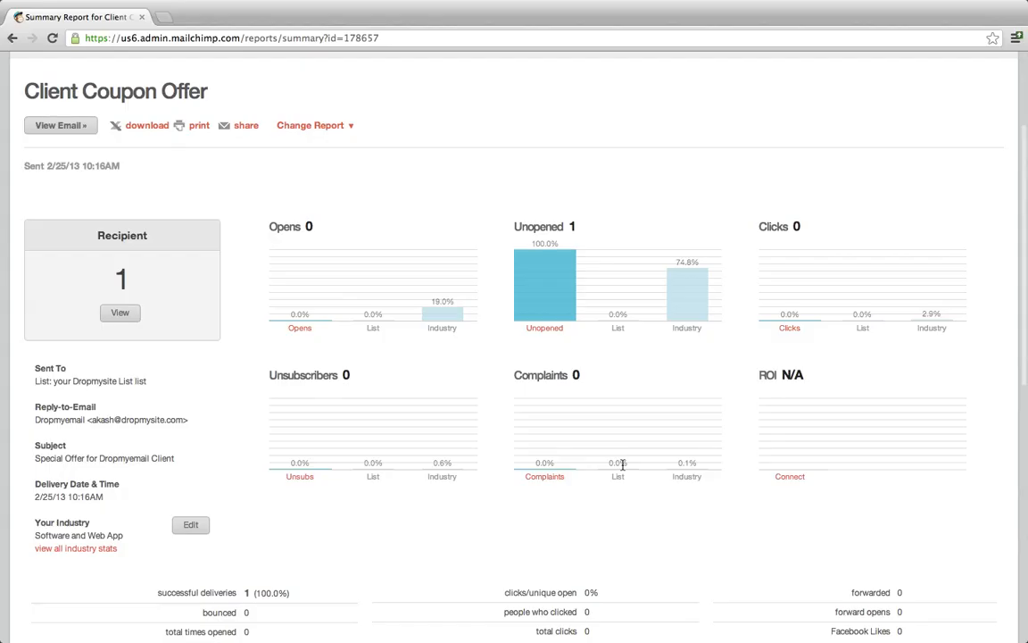
{"action": "scroll", "coordinate": [464, 419], "scroll_direction": "down", "scroll_amount": 1}
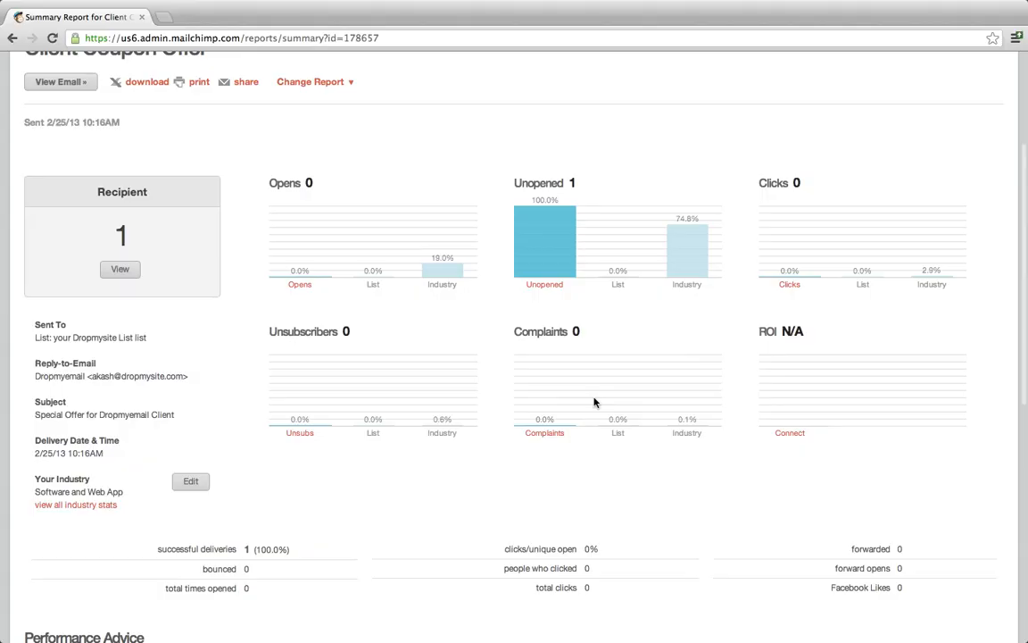
{"action": "scroll", "coordinate": [594, 403], "scroll_direction": "down", "scroll_amount": 5}
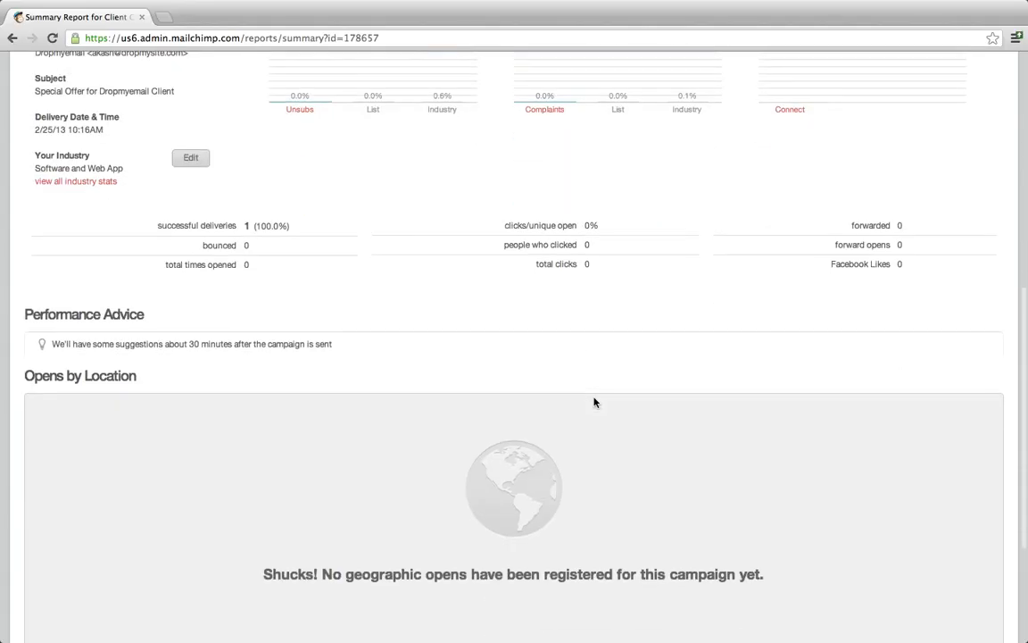
{"action": "scroll", "coordinate": [595, 403], "scroll_direction": "down", "scroll_amount": 3}
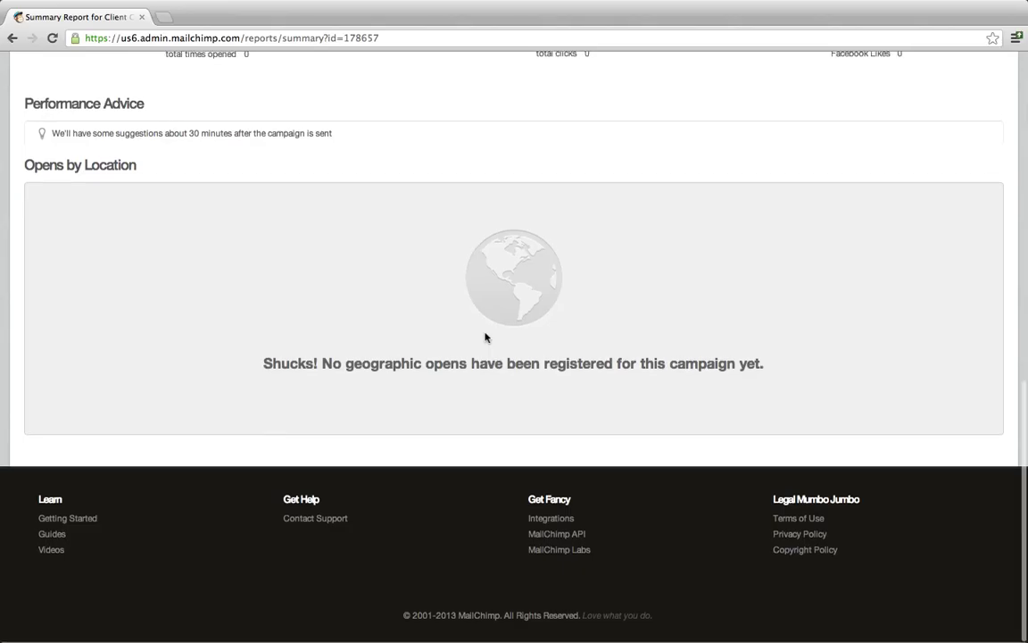
{"action": "scroll", "coordinate": [485, 336], "scroll_direction": "up", "scroll_amount": 8}
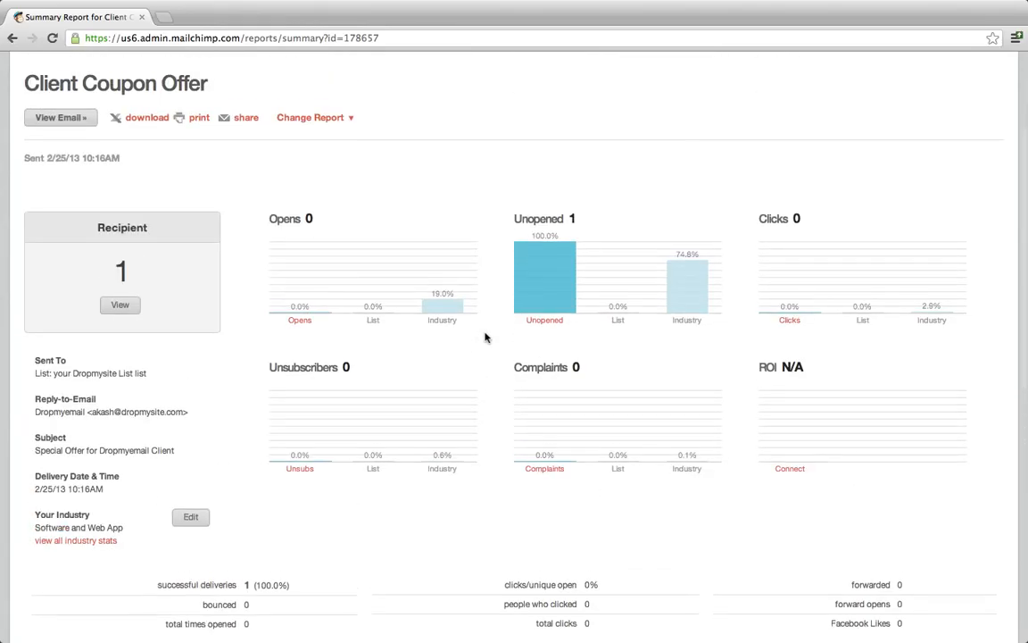
{"action": "scroll", "coordinate": [374, 357], "scroll_direction": "up", "scroll_amount": 3}
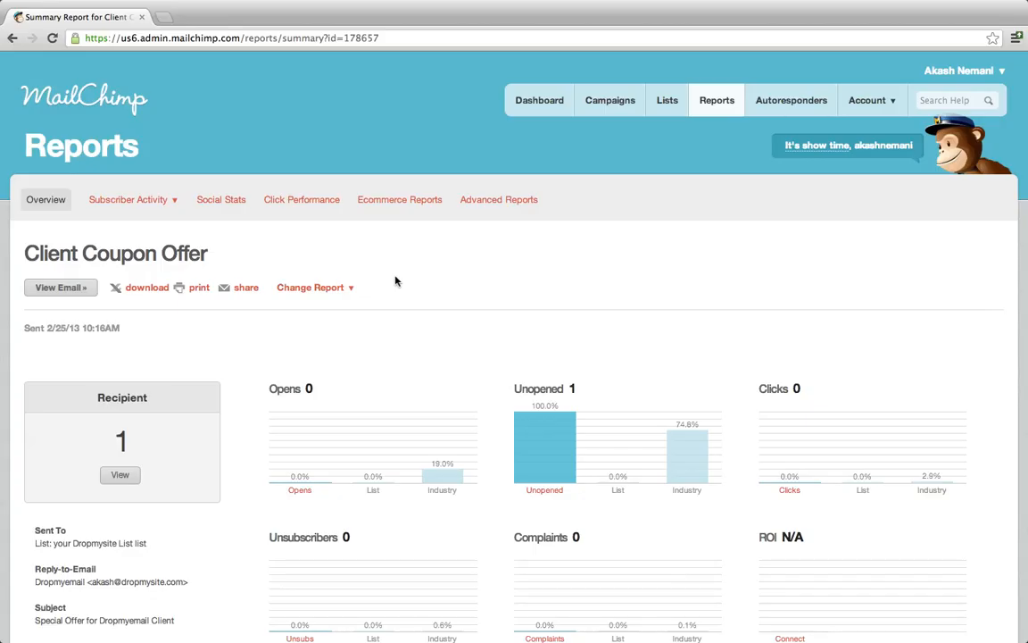
View the campaign's Ecommerce Reports, then return to the account Dashboard.
{"action": "left_click", "coordinate": [429, 204]}
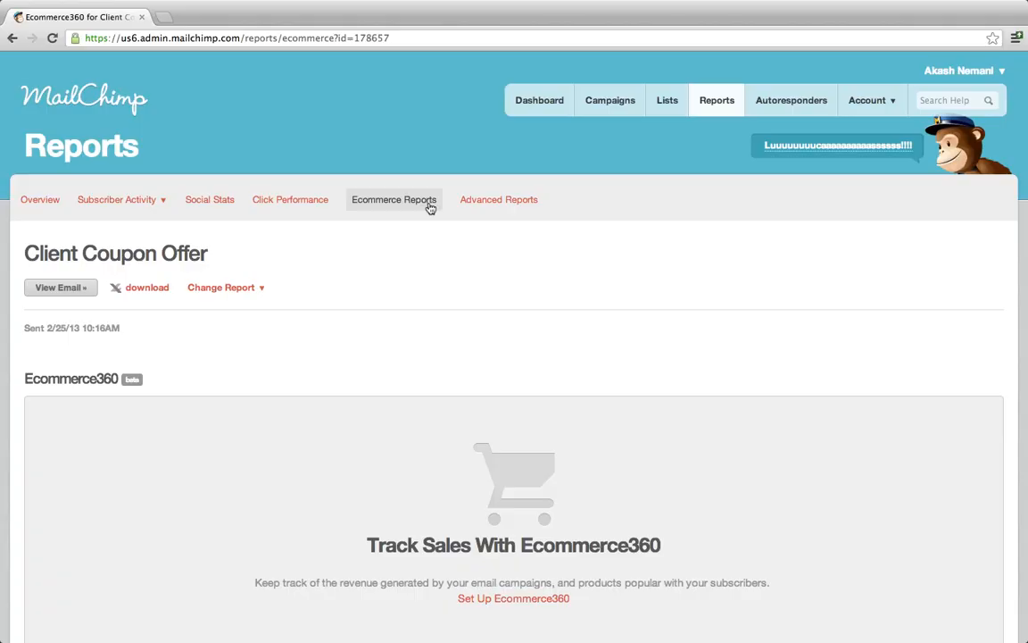
{"action": "left_click", "coordinate": [520, 111]}
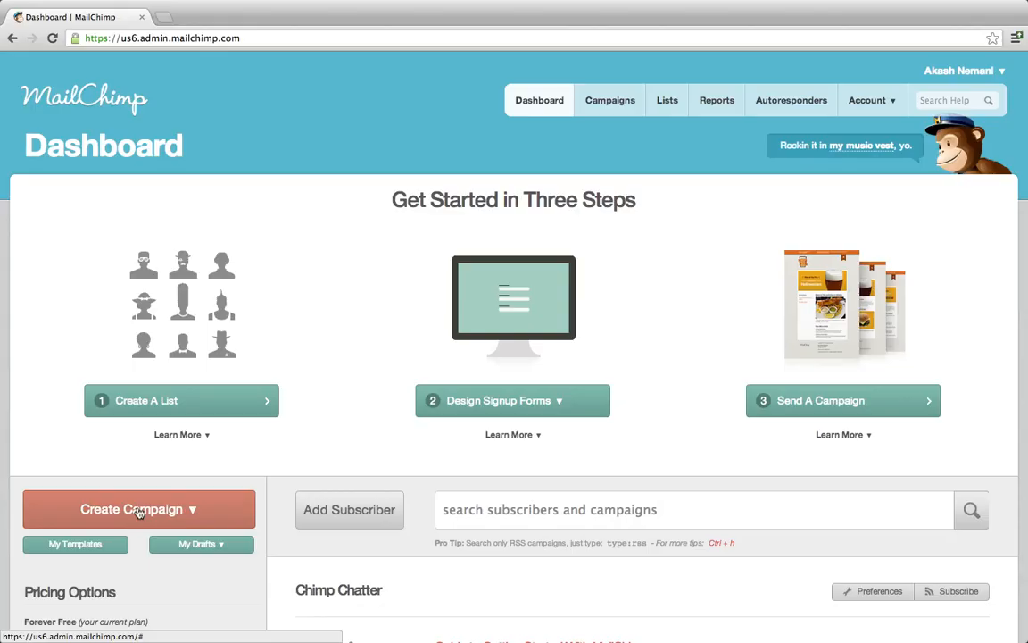
{"action": "left_click", "coordinate": [718, 102]}
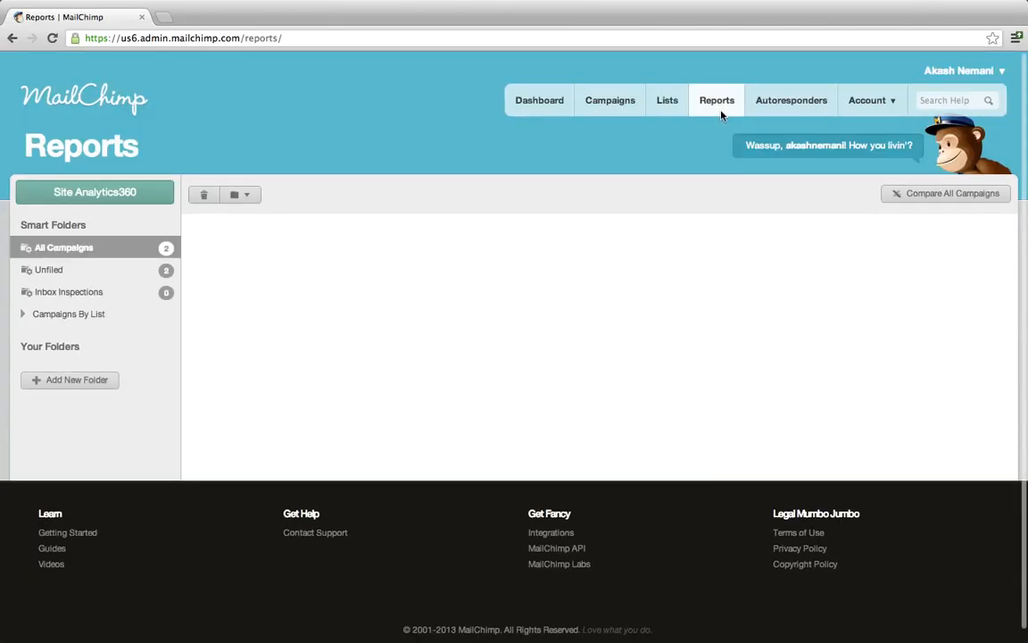
{"action": "left_click", "coordinate": [797, 106]}
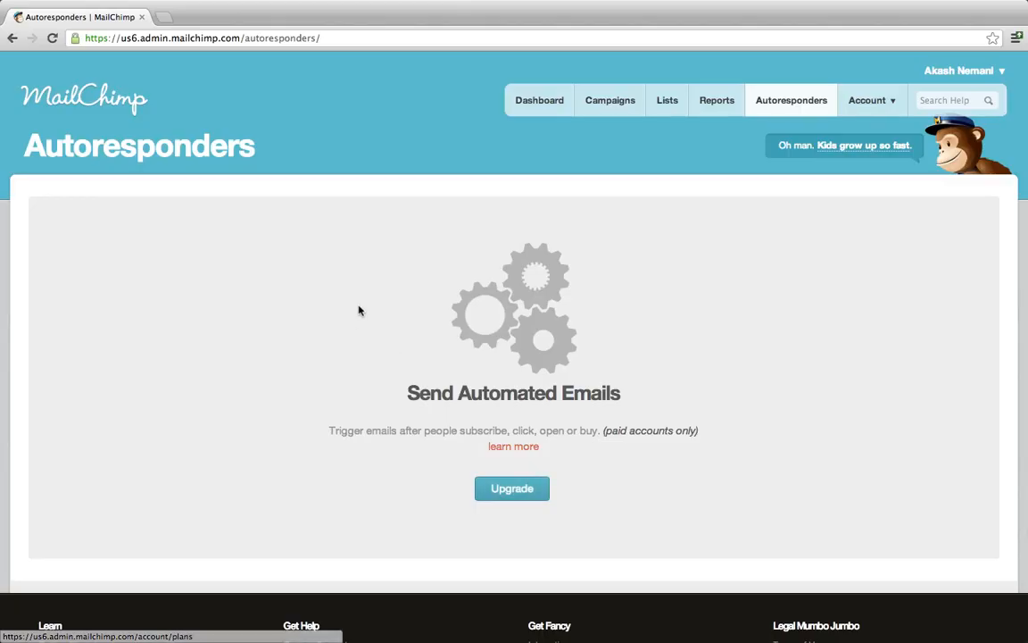
{"action": "left_click", "coordinate": [540, 99]}
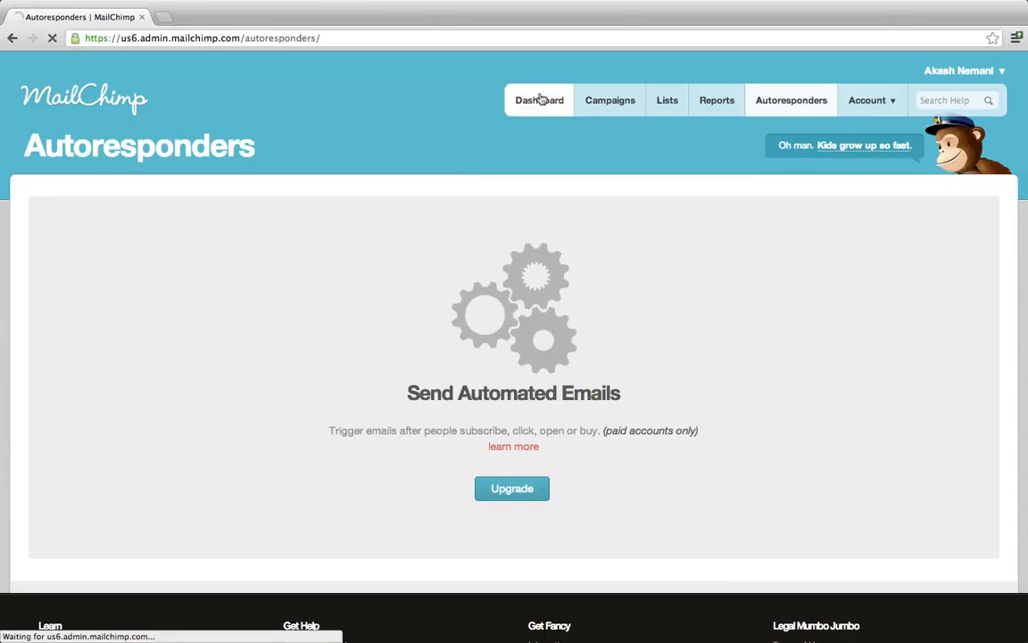